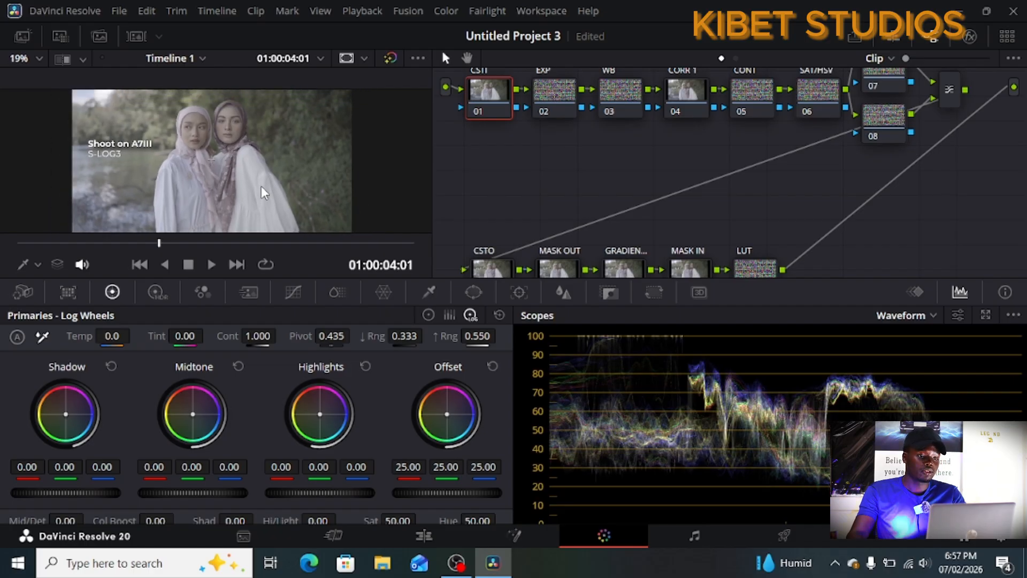
Step: Move the CSTO, MASK OUT, GRADIENT, MASK IN and LUT nodes up, closer to the upper row of the node graph
scroll(134, 187, "down", 2)
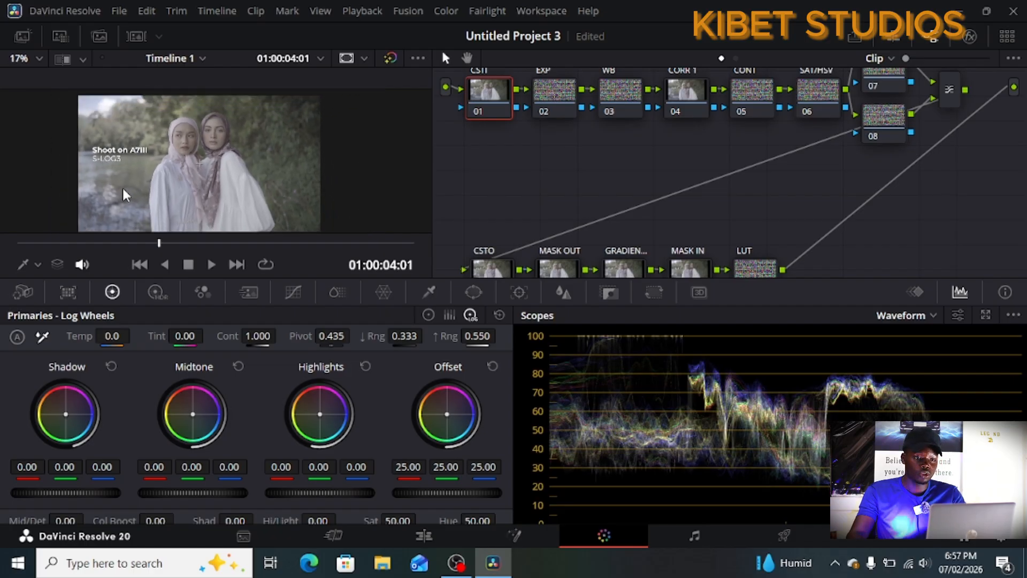
scroll(123, 187, "up", 3)
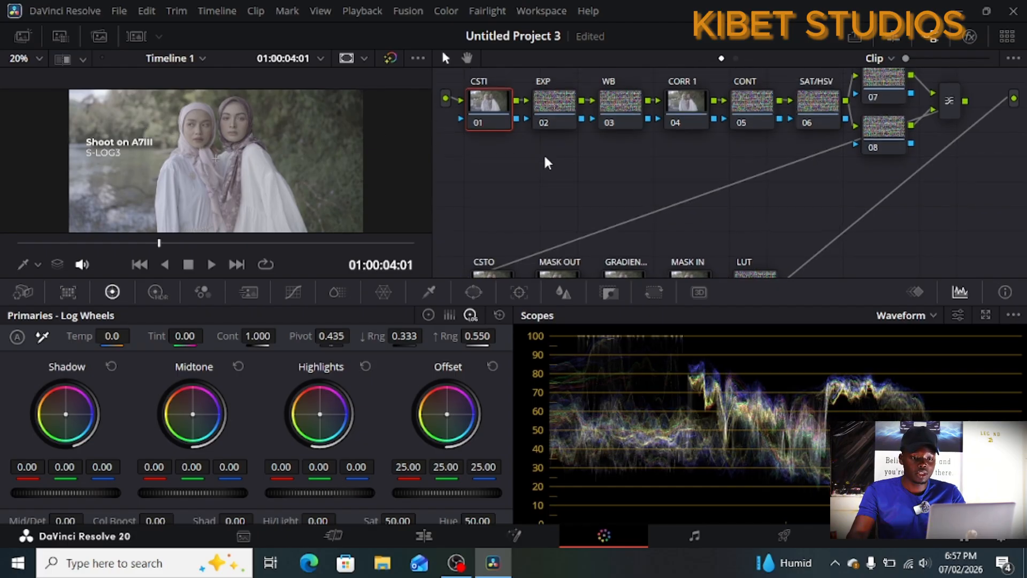
scroll(570, 167, "down", 2)
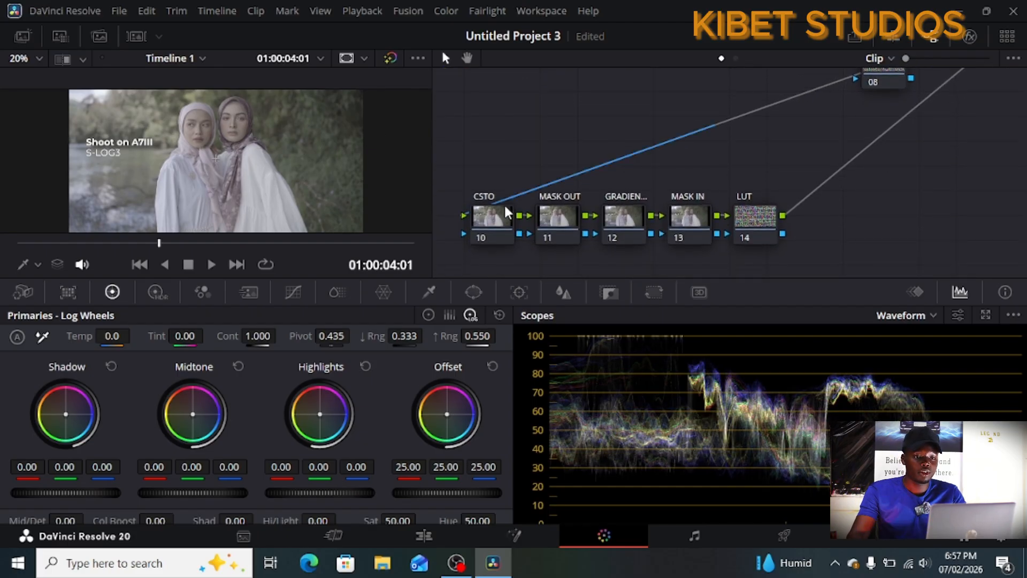
left_click_drag(504, 204, 500, 137)
left_click_drag(554, 221, 558, 166)
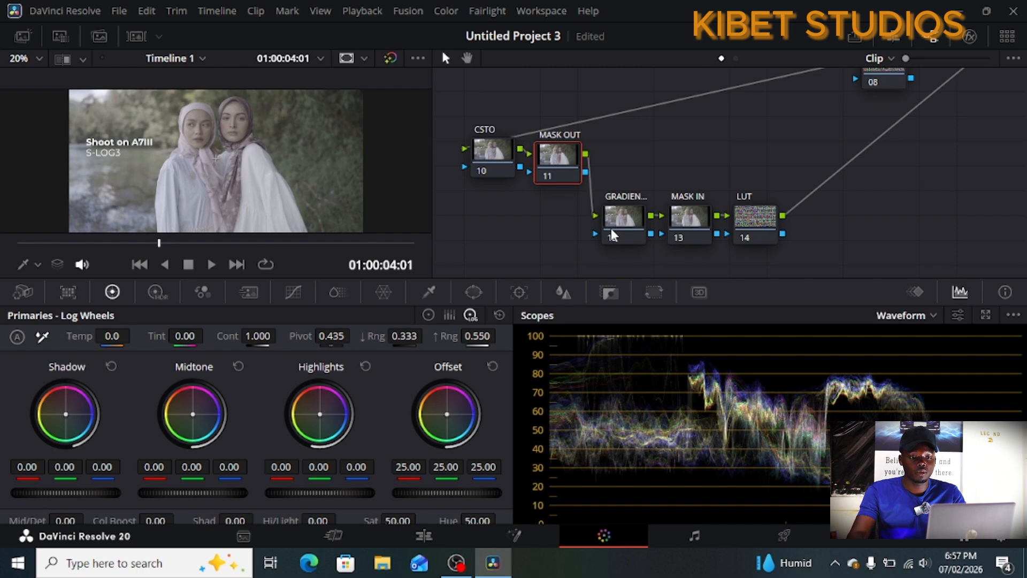
left_click_drag(614, 225, 617, 172)
left_click_drag(665, 222, 696, 172)
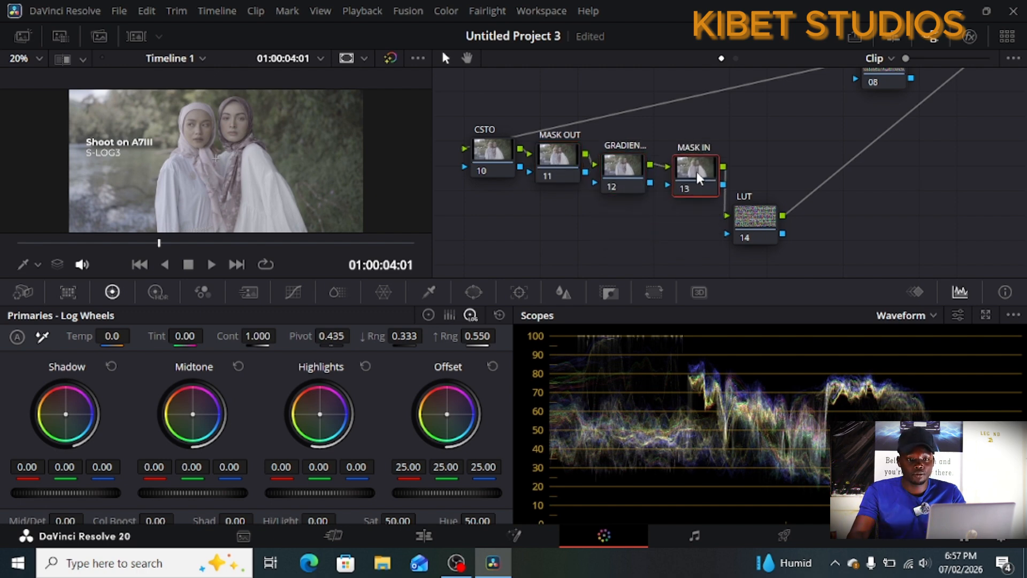
left_click_drag(756, 215, 759, 152)
scroll(770, 201, "up", 3)
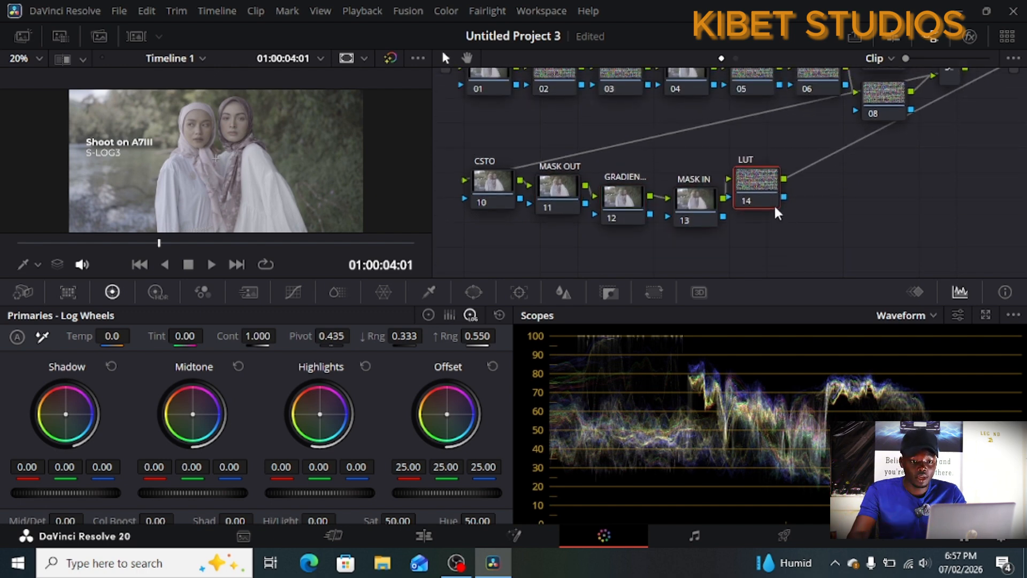
left_click(714, 214)
scroll(733, 203, "up", 5)
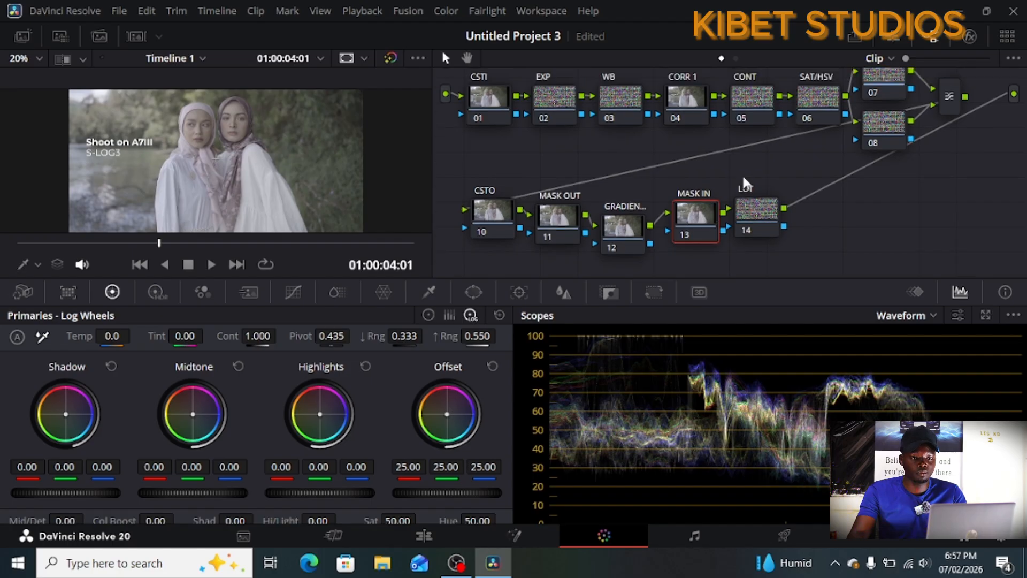
Step: Align the GRADIENT node with its neighbours in the lower row of the node graph
scroll(746, 188, "up", 1)
scroll(640, 183, "down", 2)
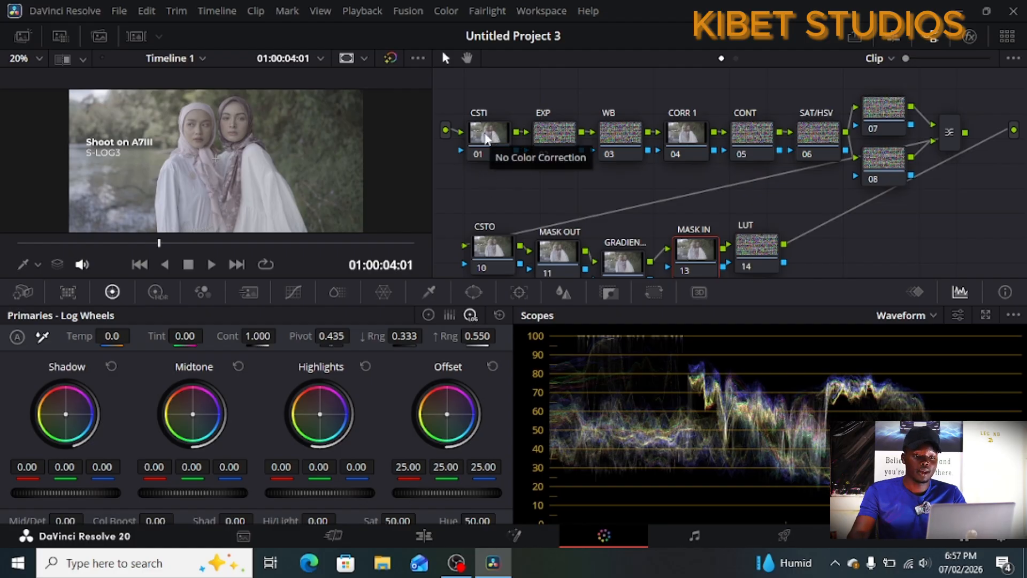
scroll(493, 205, "down", 1)
scroll(493, 208, "down", 1)
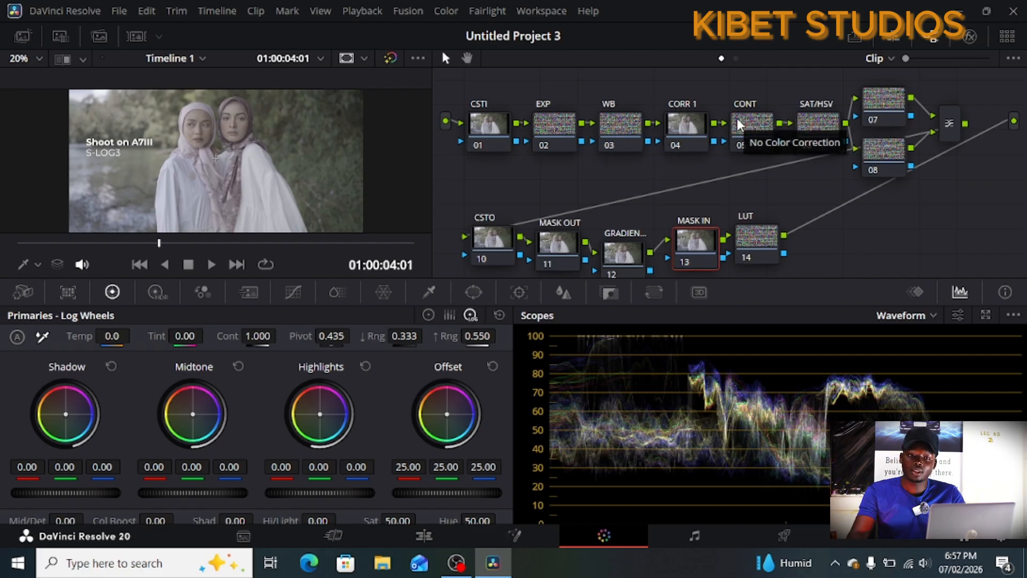
scroll(900, 117, "down", 2)
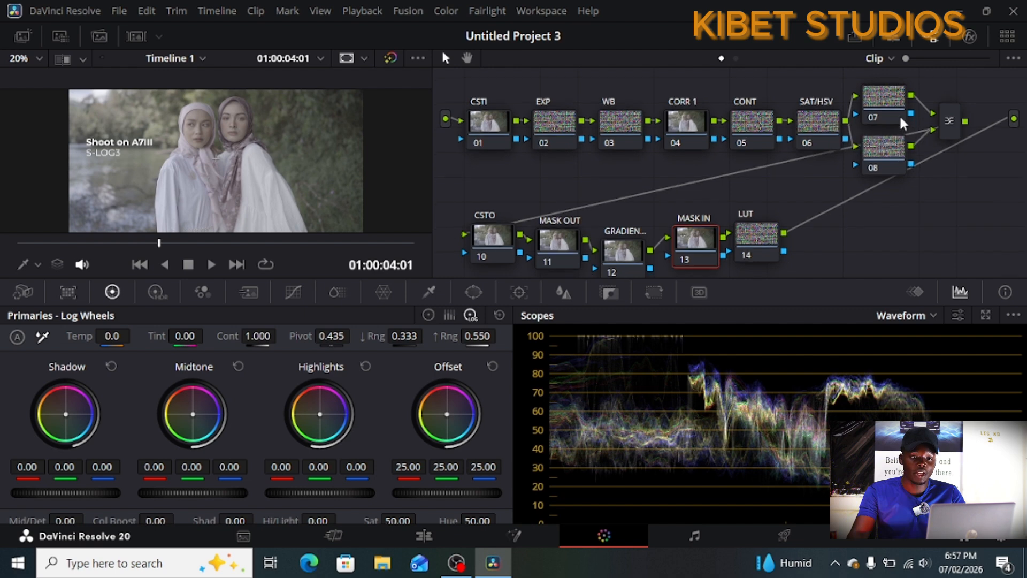
left_click_drag(624, 228, 628, 217)
scroll(672, 188, "up", 1)
scroll(673, 193, "up", 3)
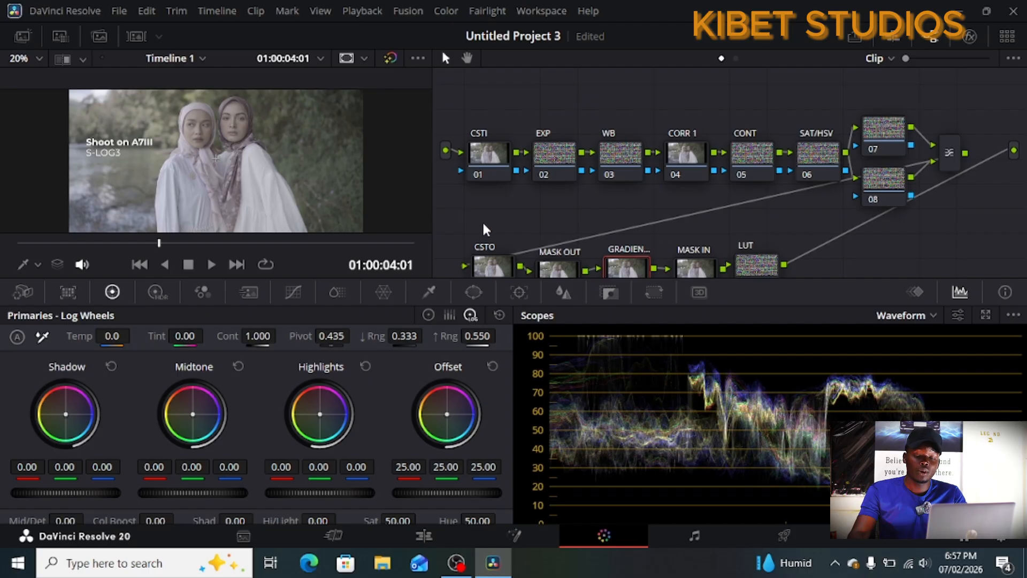
Step: Search the effects library for "color" and apply Color Space Transform to the CSTI node
left_click(479, 150)
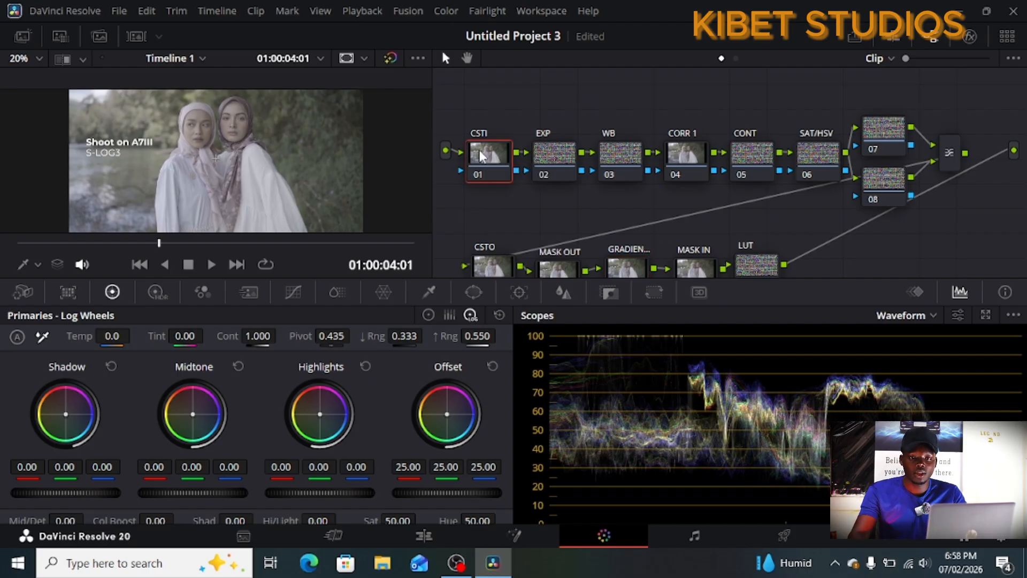
left_click(969, 36)
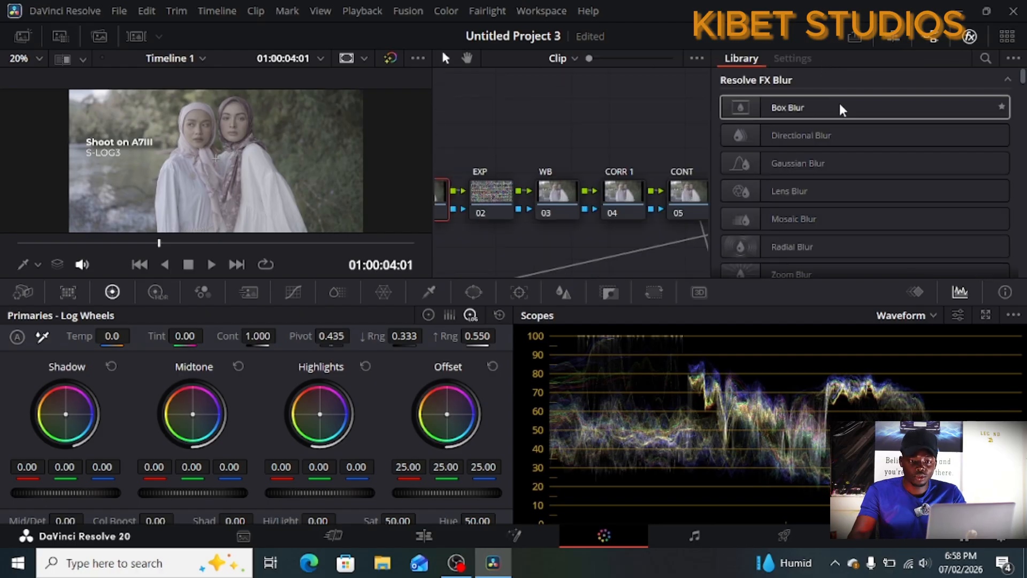
scroll(838, 101, "down", 2)
scroll(848, 86, "up", 2)
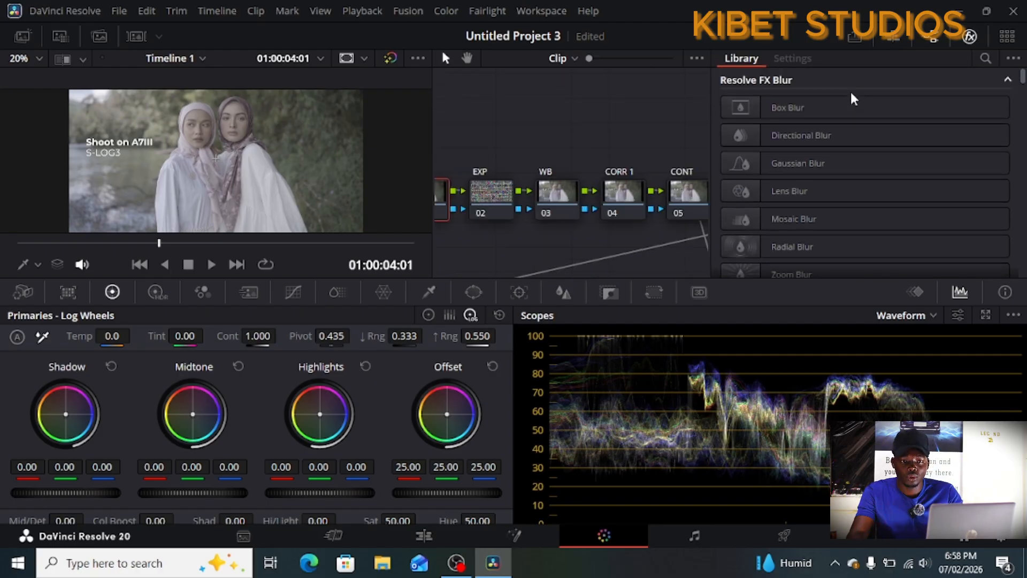
left_click(985, 58)
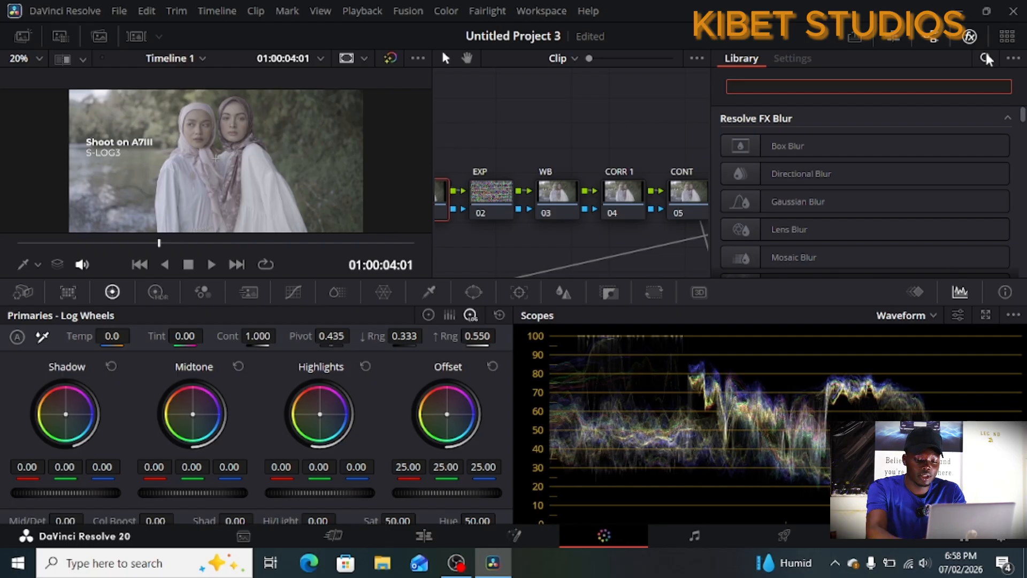
type("coloe")
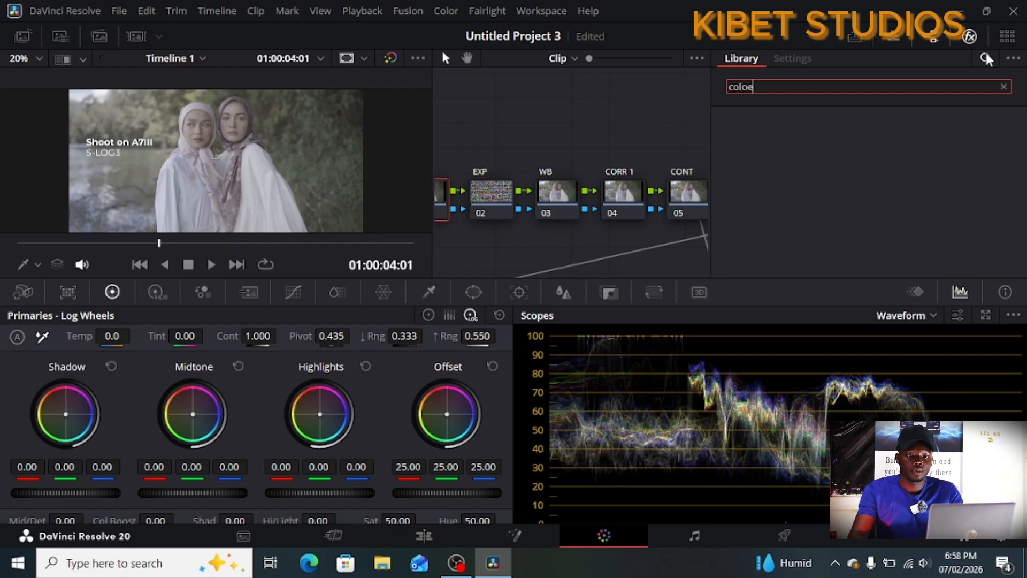
key("BackSpace")
type("r")
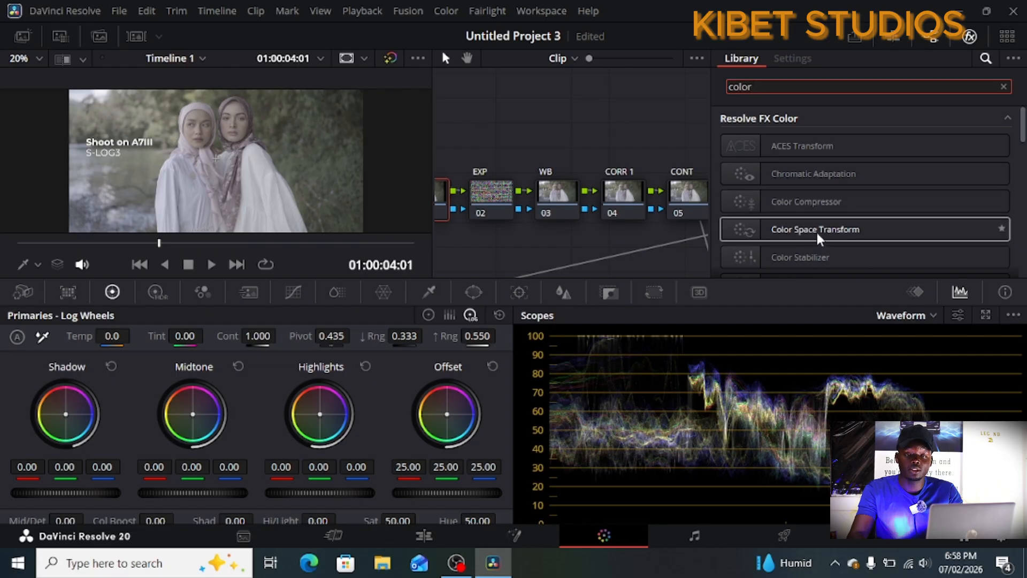
left_click_drag(816, 232, 438, 198)
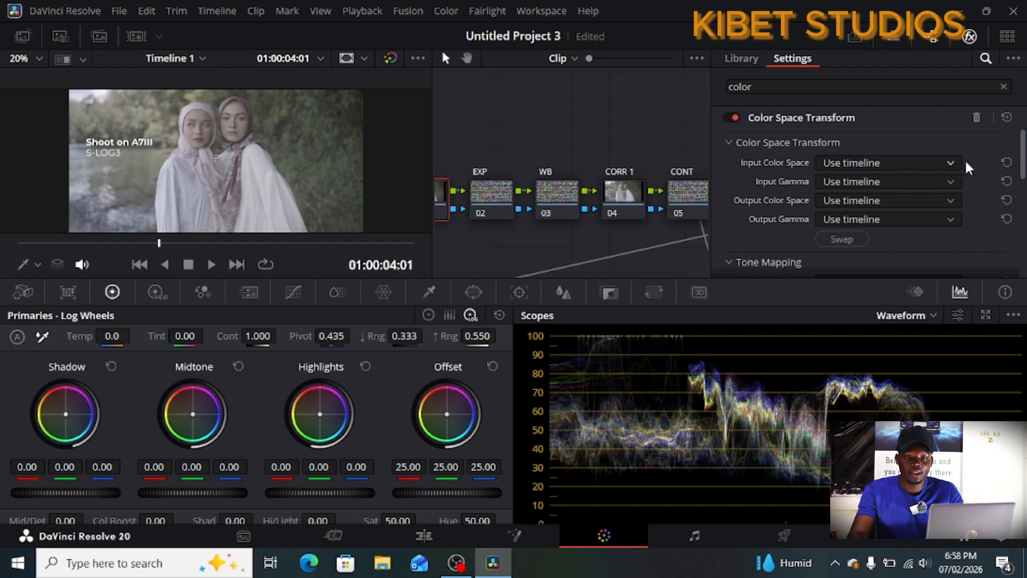
Step: Set the Color Space Transform's input color space to Sony S-Gamut
left_click(948, 164)
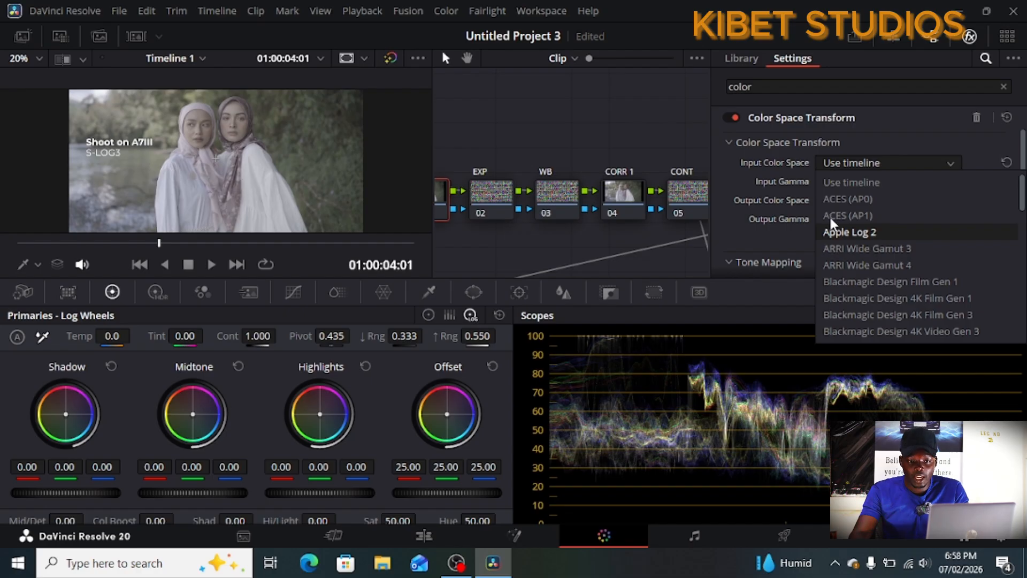
scroll(890, 259, "down", 10)
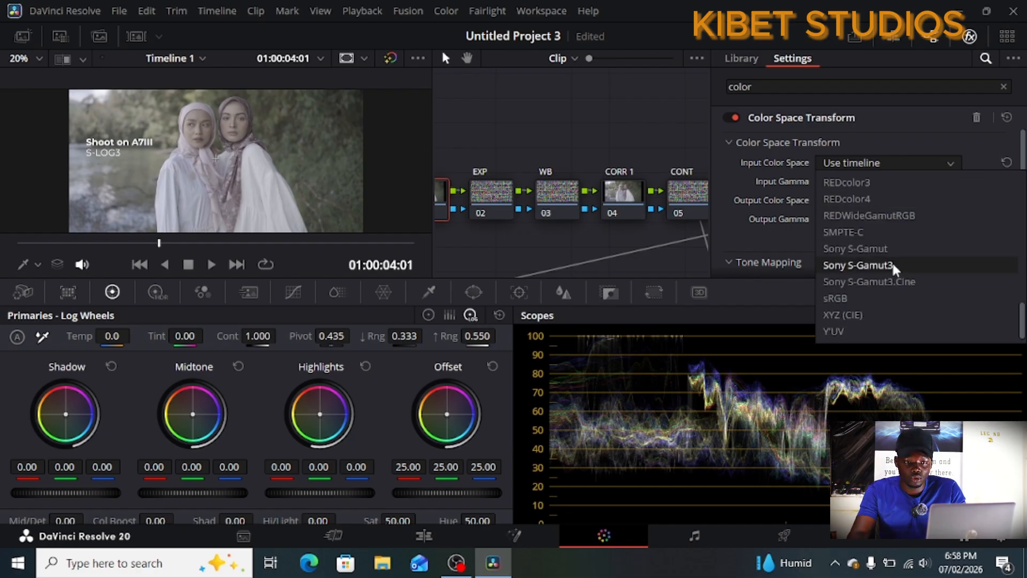
left_click(890, 248)
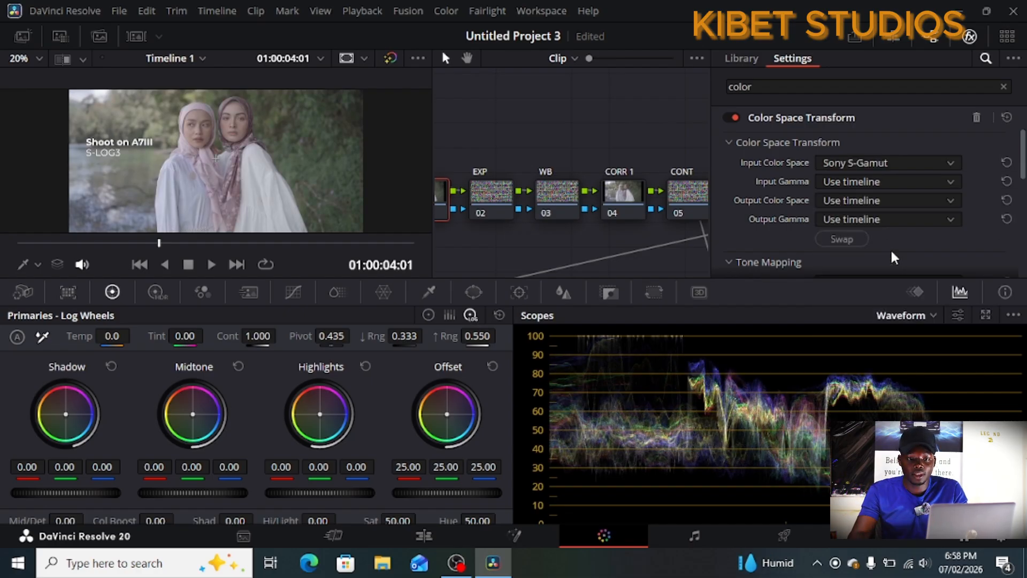
Step: Set the input gamma of the CSTI node's Color Space Transform to Sony S-Log3
left_click(949, 180)
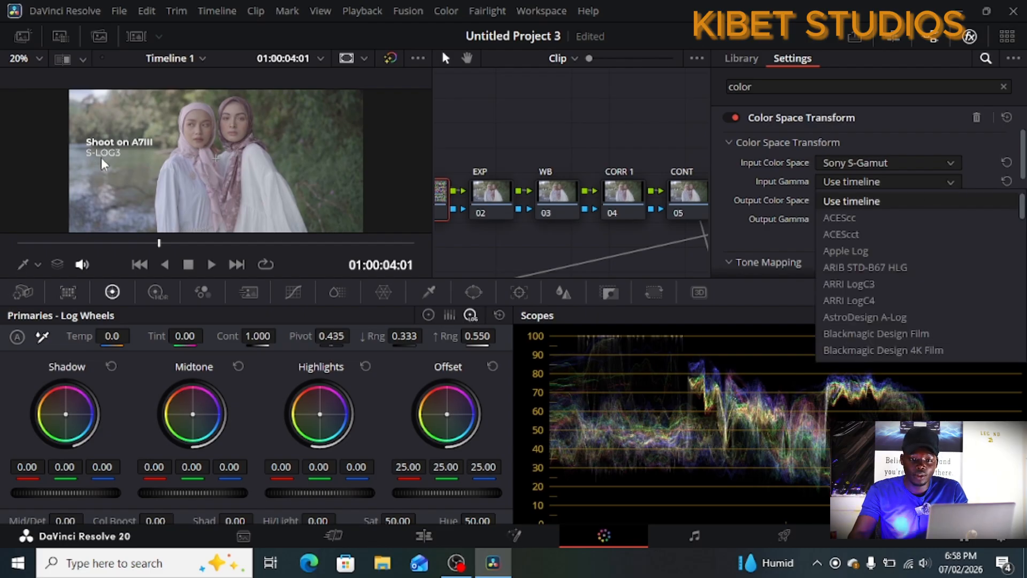
scroll(920, 257, "down", 7)
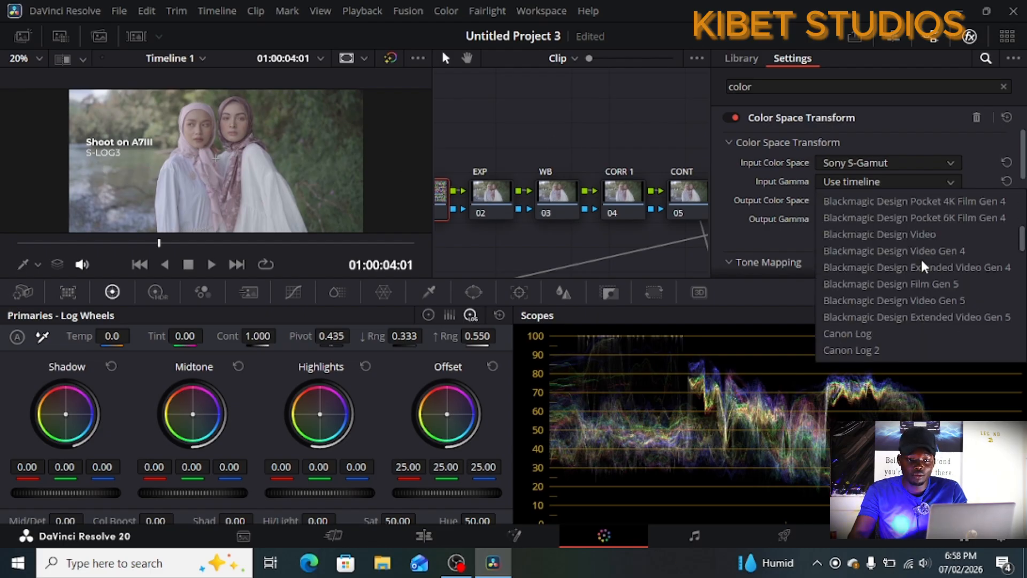
scroll(920, 258, "down", 1)
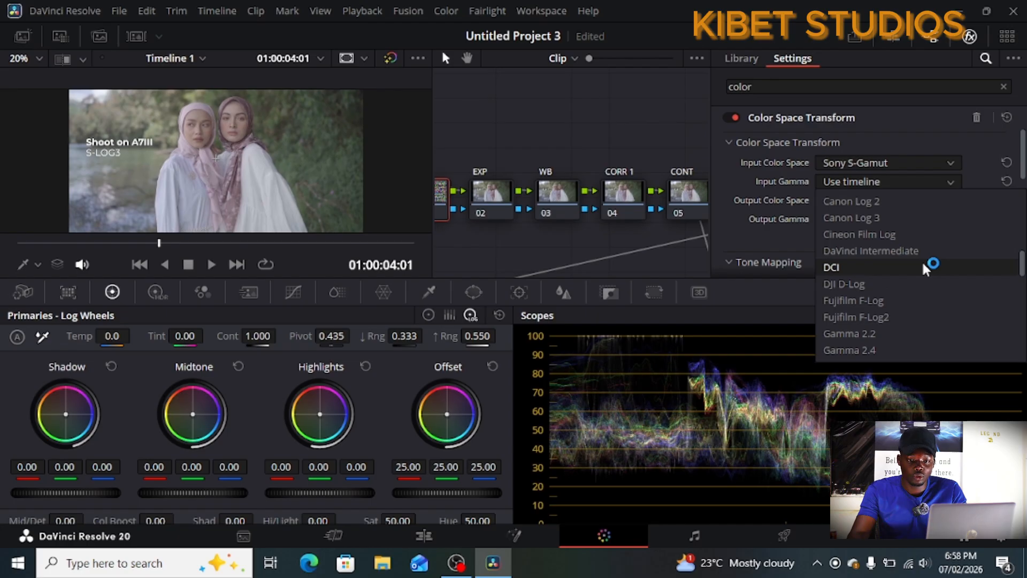
scroll(910, 280, "down", 2)
scroll(900, 296, "up", 2)
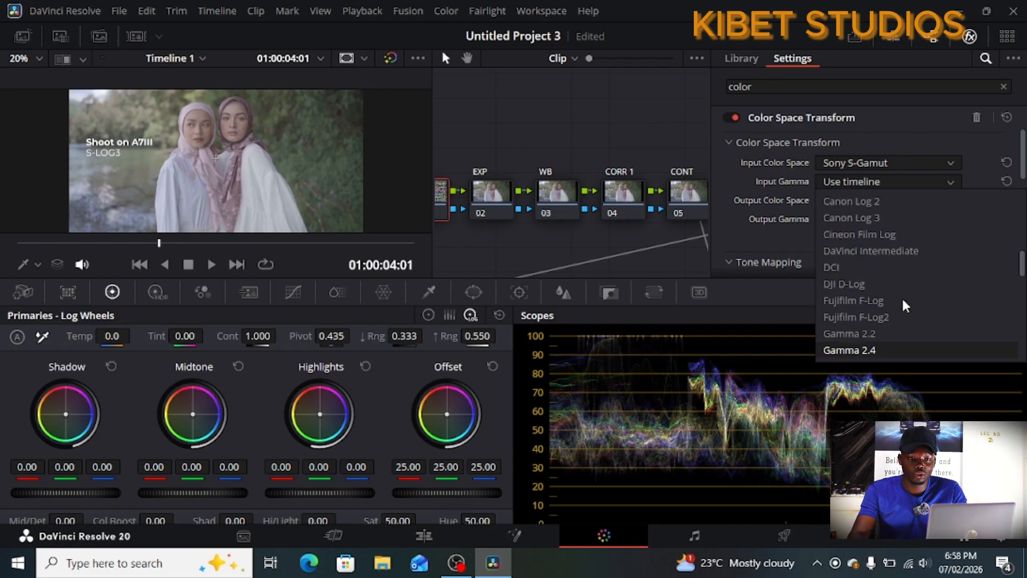
scroll(903, 300, "up", 2)
scroll(903, 300, "down", 10)
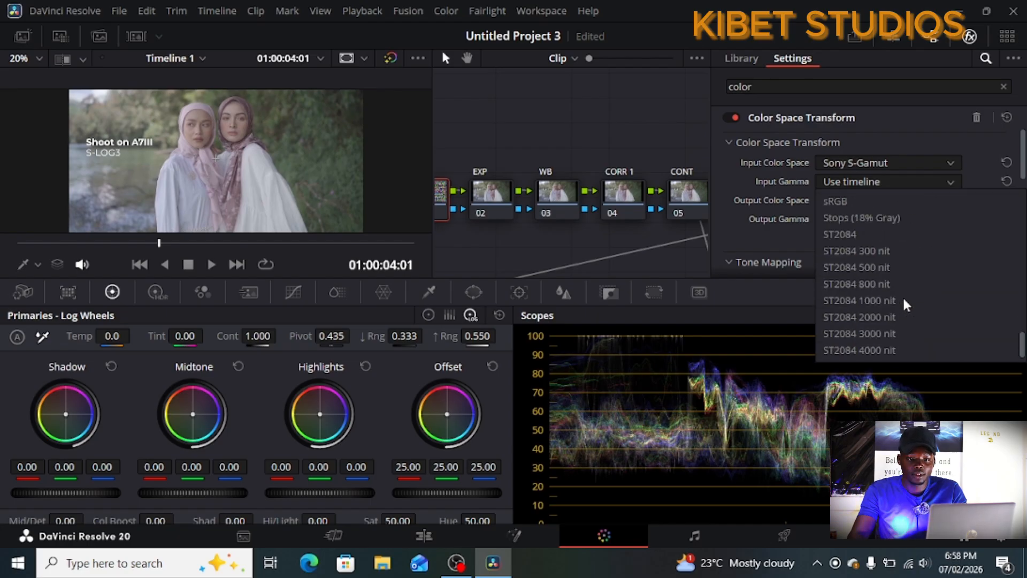
scroll(866, 251, "up", 2)
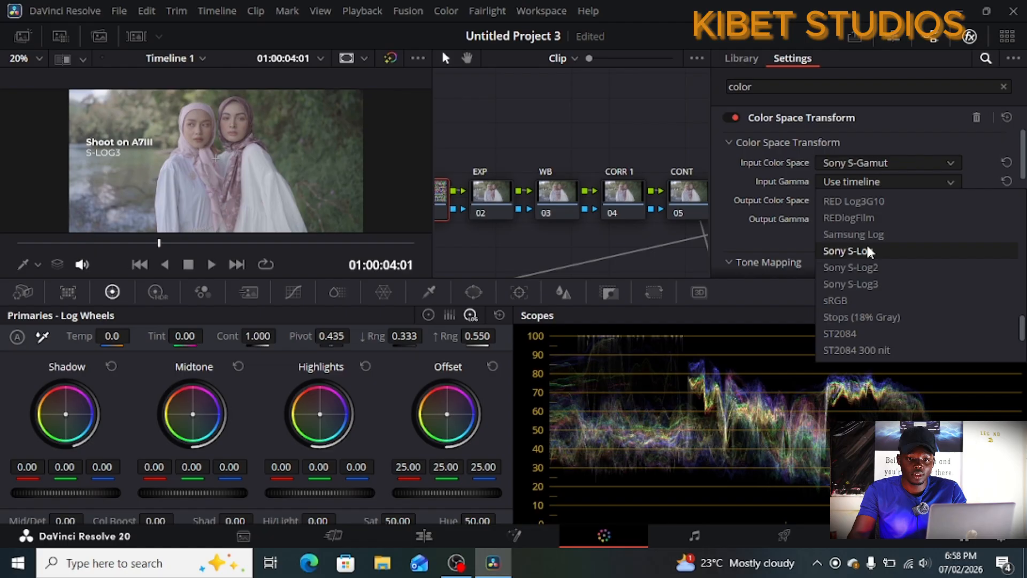
left_click(868, 282)
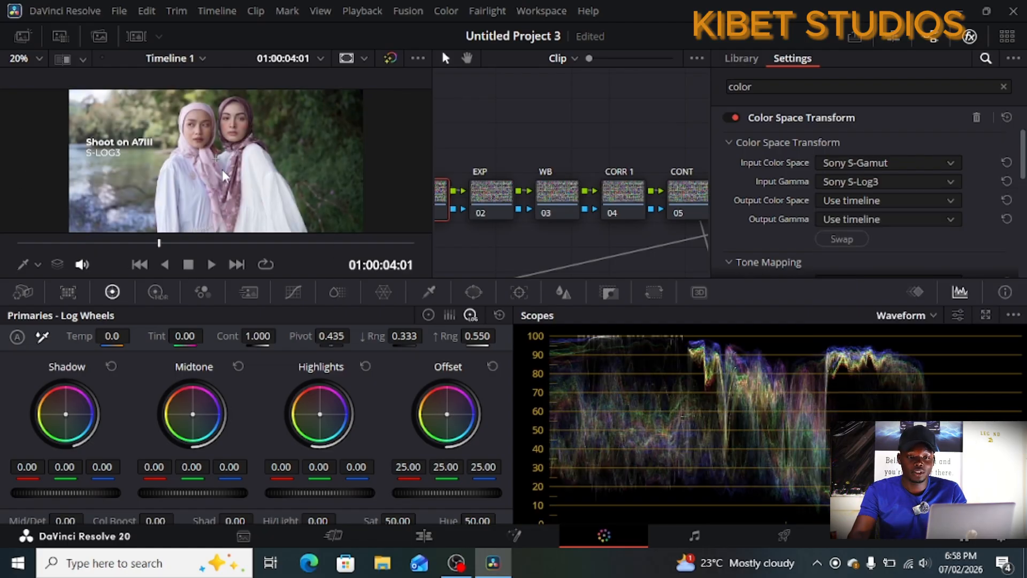
Step: Set the Color Space Transform's output color space to DaVinci Wide Gamut
left_click(950, 202)
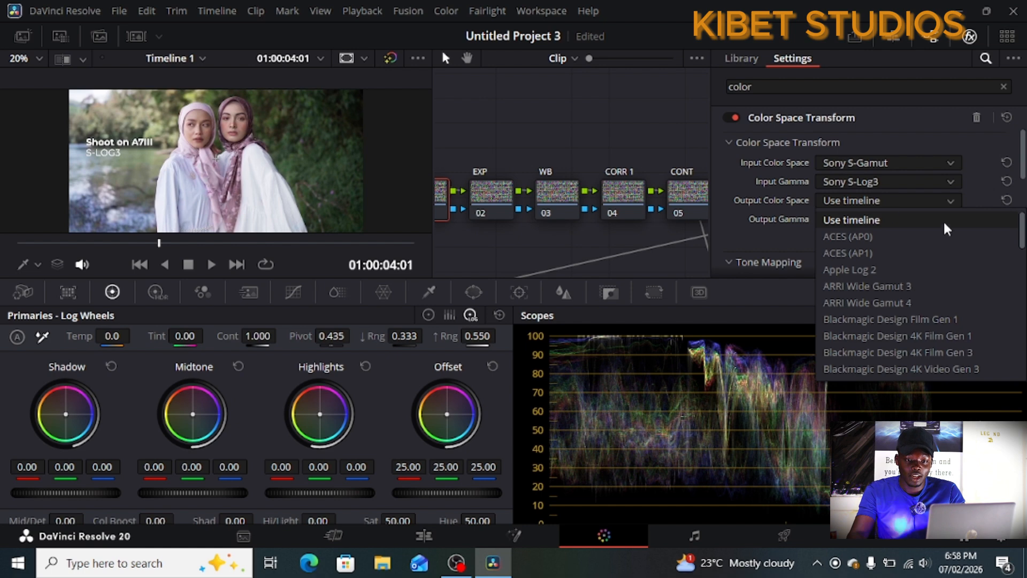
scroll(934, 267, "down", 7)
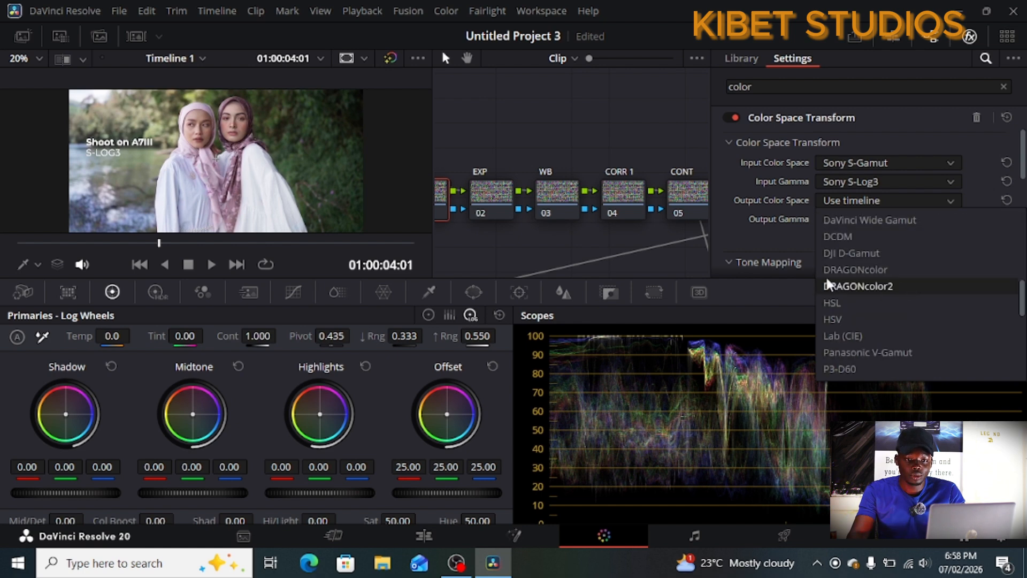
left_click(864, 220)
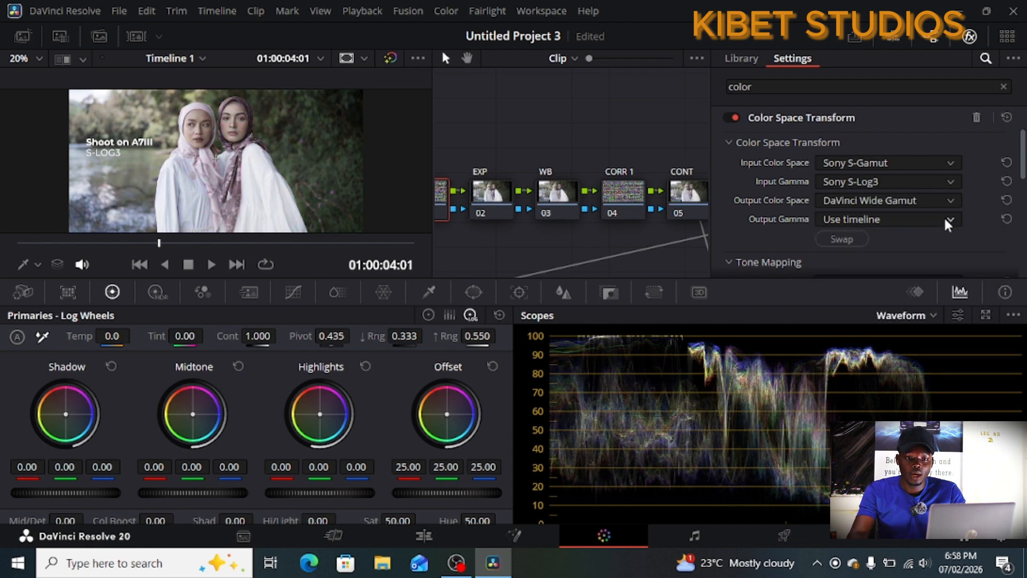
Step: Set the output gamma of the CSTI node's Color Space Transform to DaVinci Intermediate
left_click(949, 220)
scroll(937, 244, "down", 5)
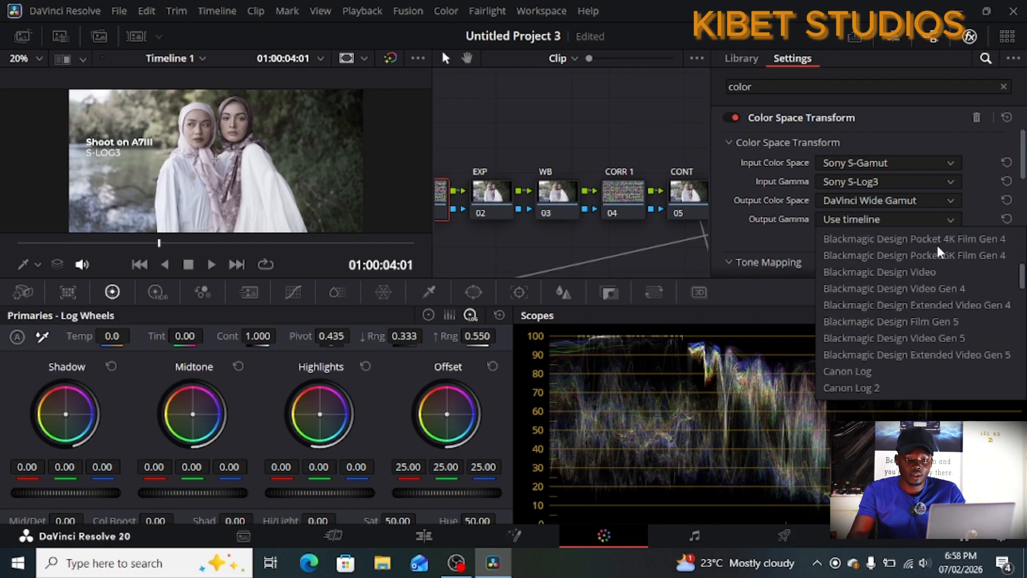
scroll(936, 249, "down", 5)
scroll(935, 249, "up", 3)
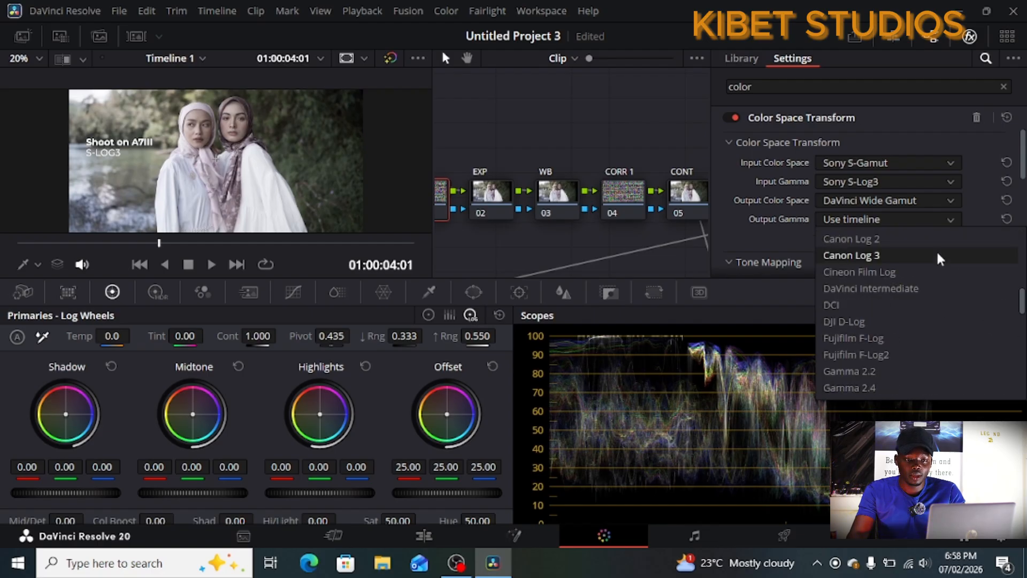
scroll(936, 249, "down", 1)
scroll(936, 249, "up", 3)
left_click(922, 286)
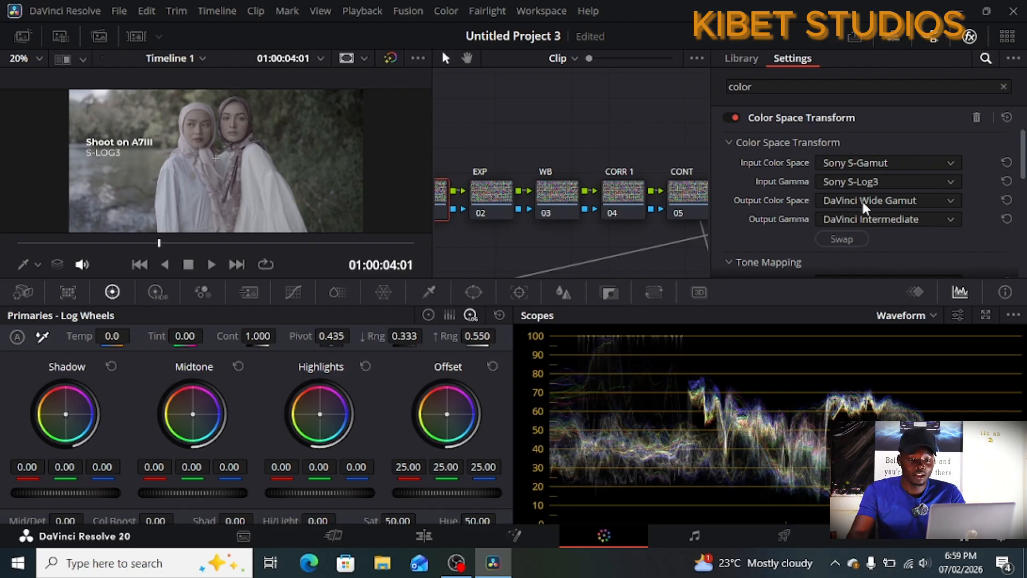
scroll(866, 207, "down", 3)
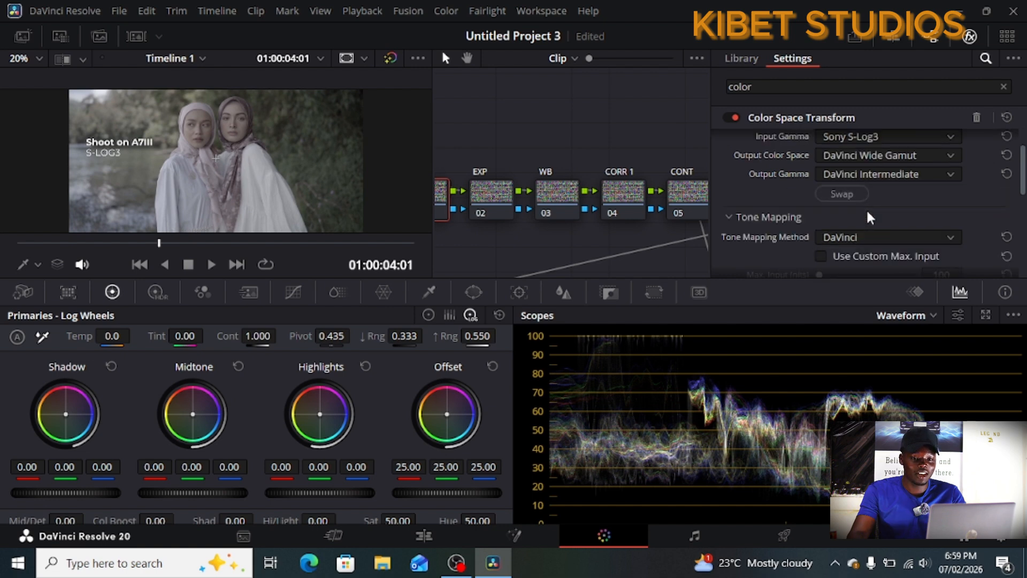
Step: Move the CSTO node up beneath the EXP node and apply a Color Space Transform effect to it
scroll(865, 209, "up", 3)
scroll(680, 235, "down", 1)
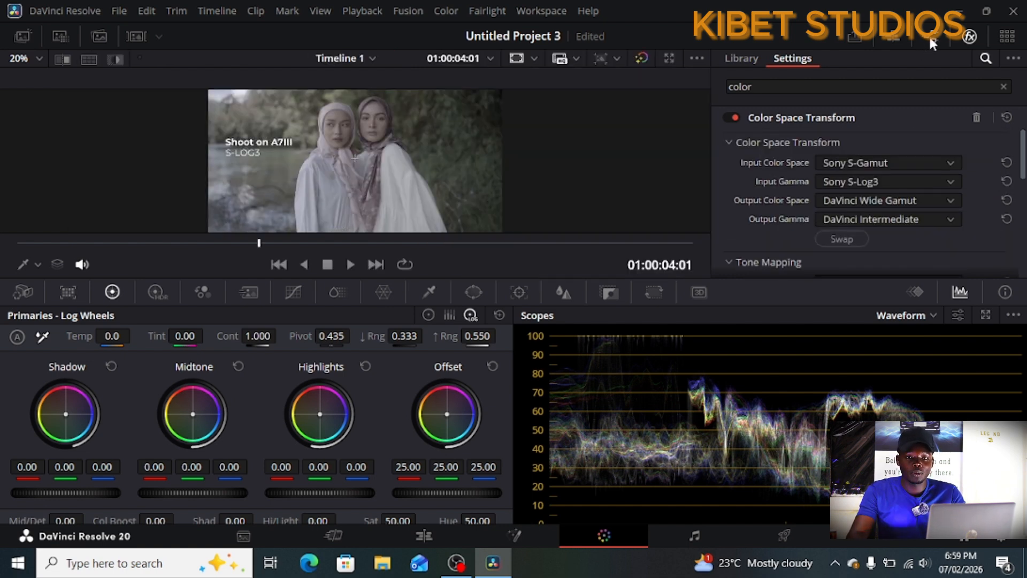
left_click(968, 36)
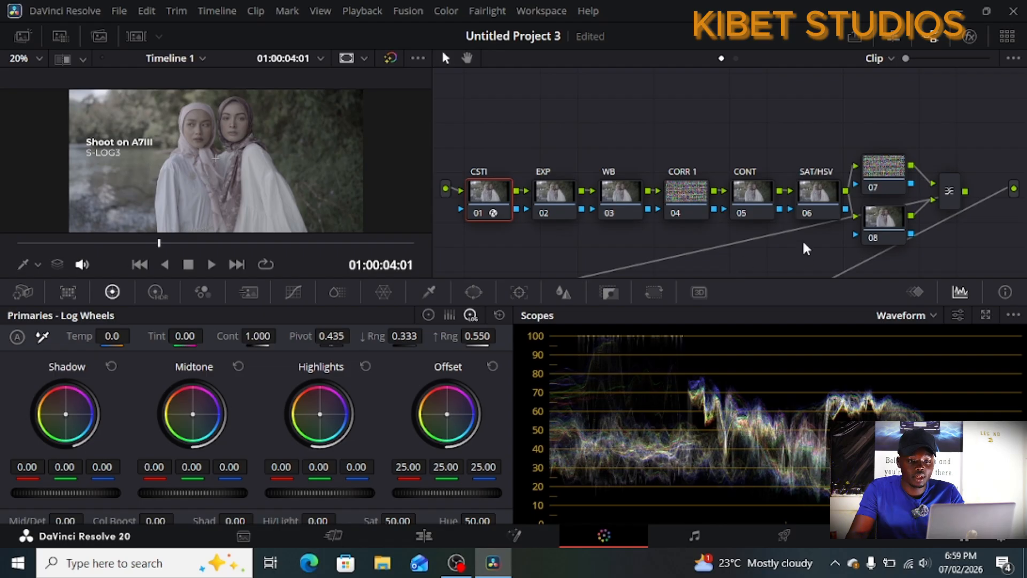
scroll(810, 224, "down", 5)
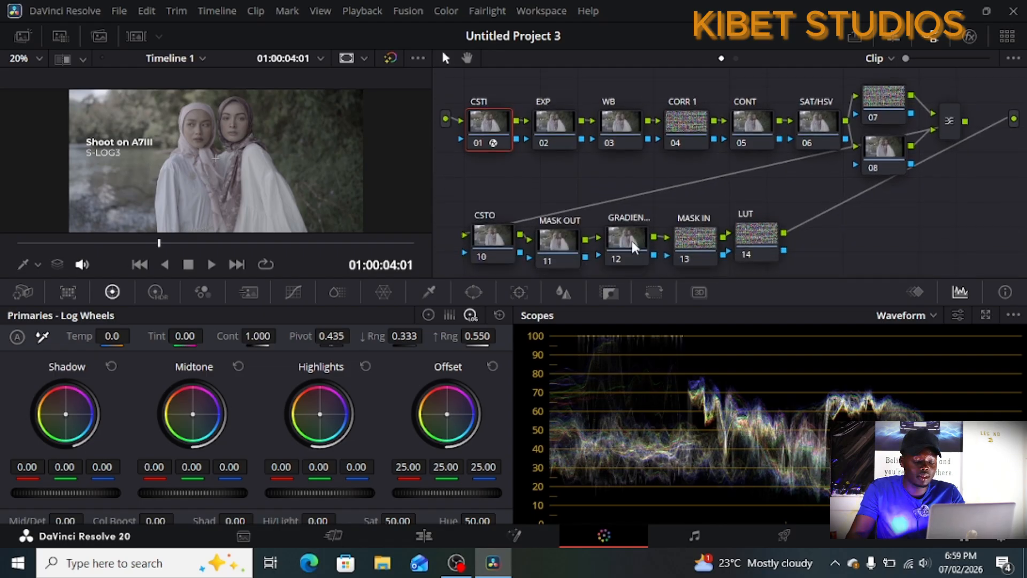
left_click_drag(490, 241, 477, 198)
left_click(970, 38)
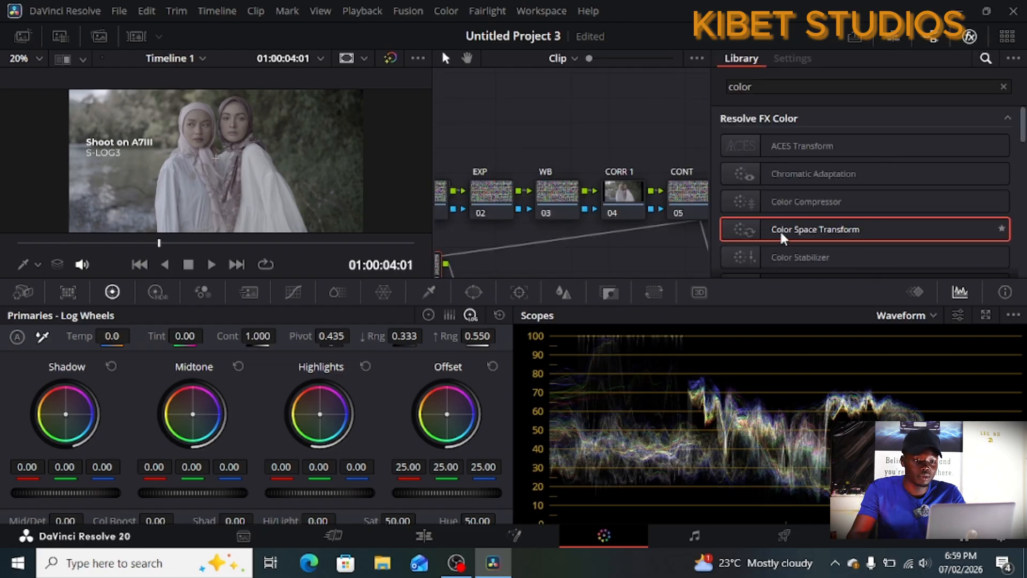
left_click_drag(779, 229, 429, 266)
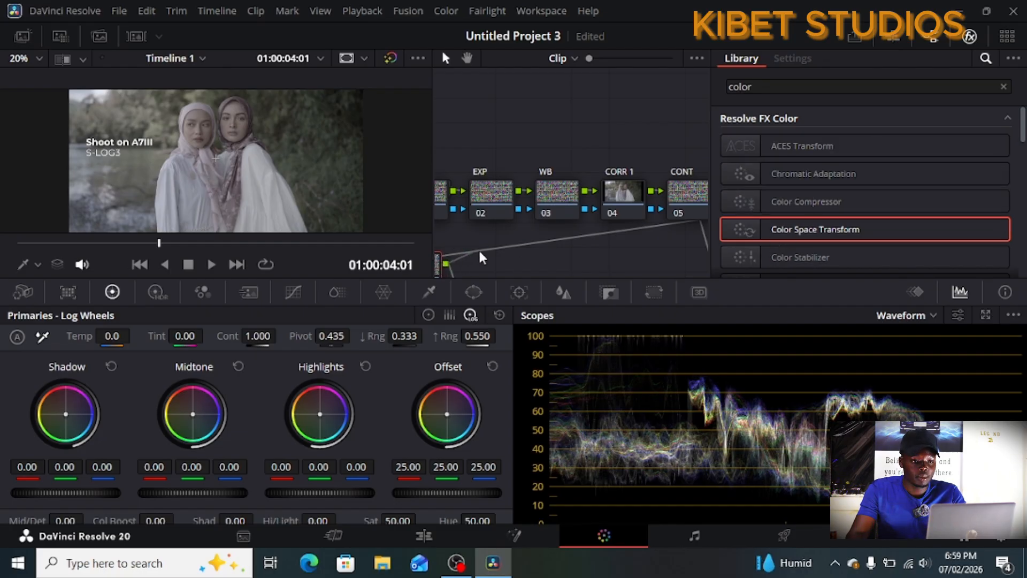
left_click_drag(438, 259, 499, 232)
left_click_drag(881, 230, 496, 252)
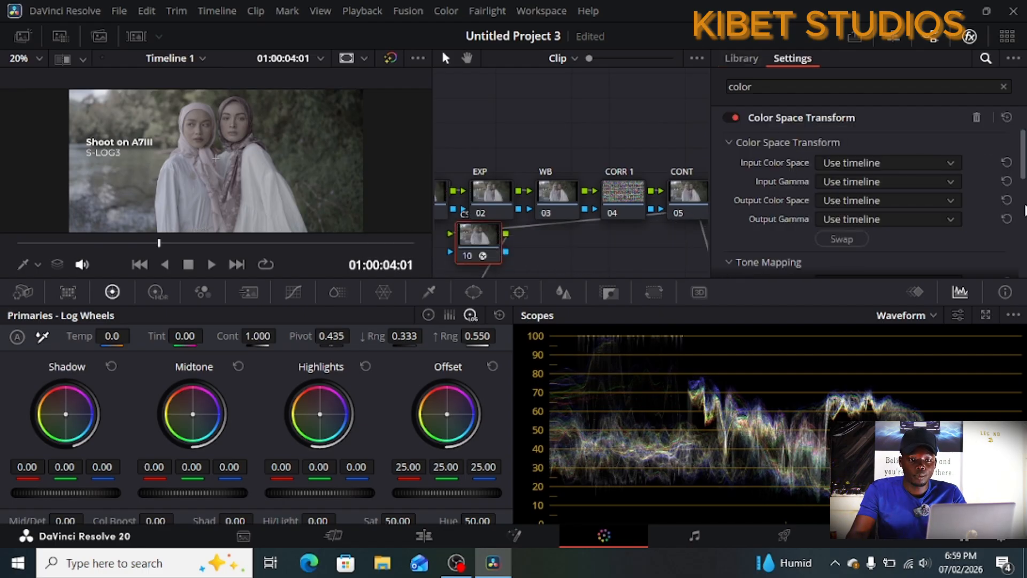
Step: Set the CSTO node's transform input color space to DaVinci Wide Gamut and its input gamma to DaVinci Intermediate
left_click(949, 166)
scroll(940, 230, "down", 5)
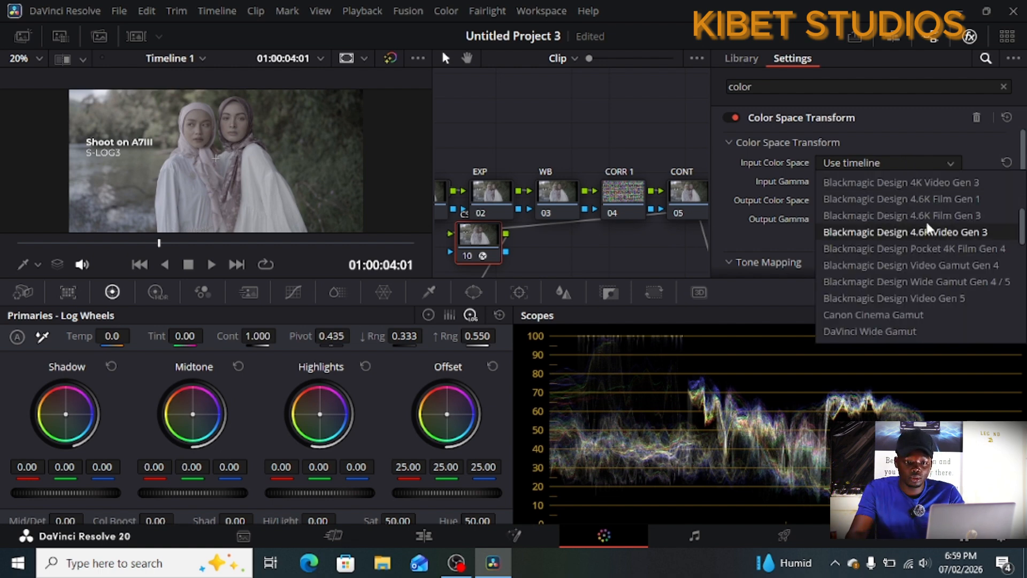
scroll(914, 221, "down", 3)
left_click(891, 232)
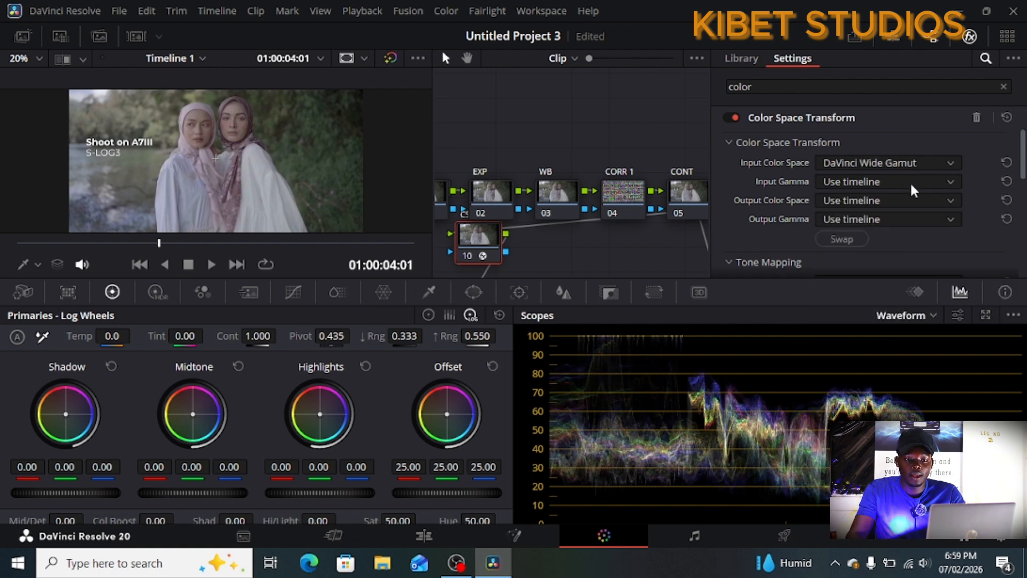
left_click(928, 181)
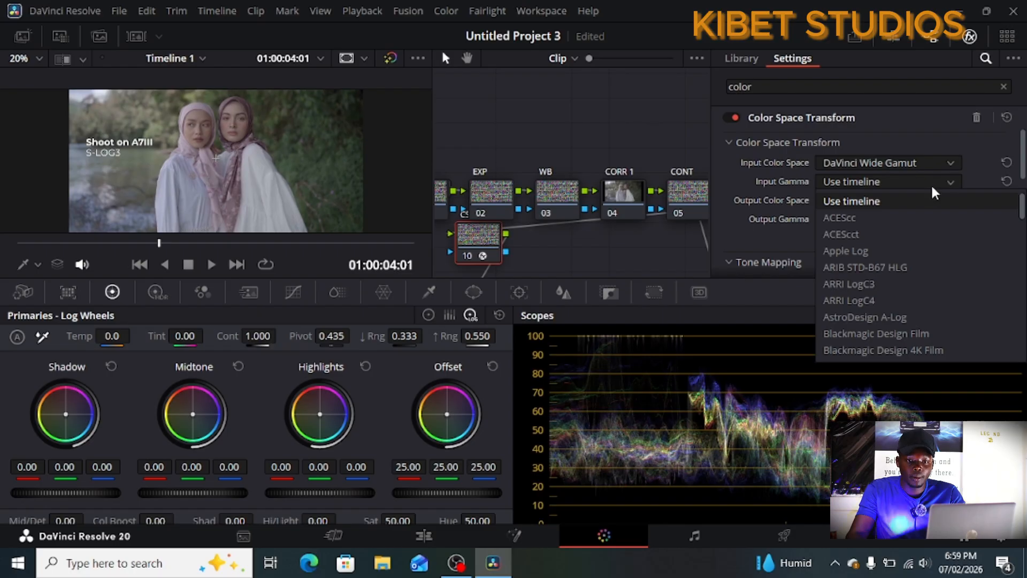
scroll(899, 249, "down", 6)
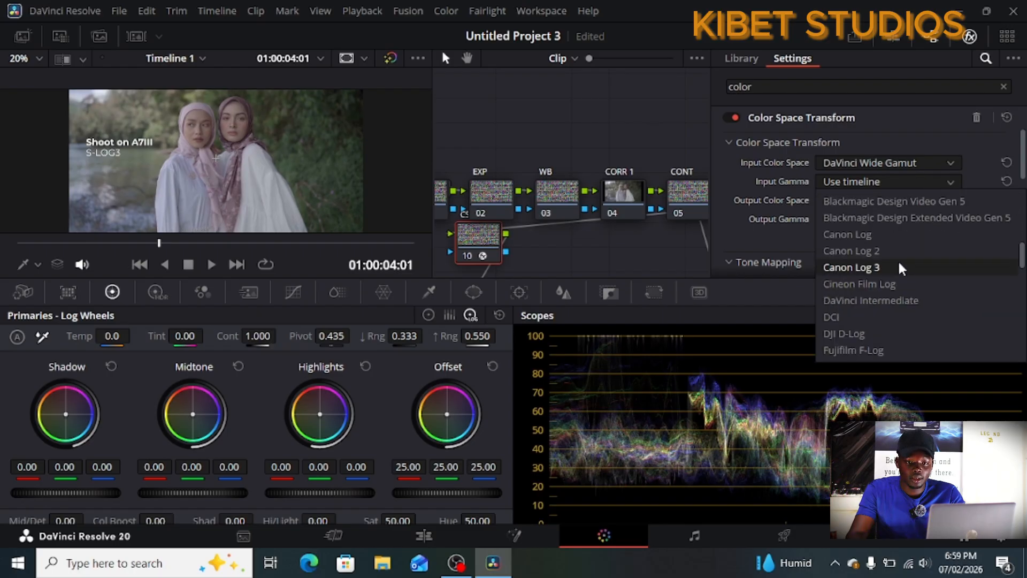
left_click(891, 298)
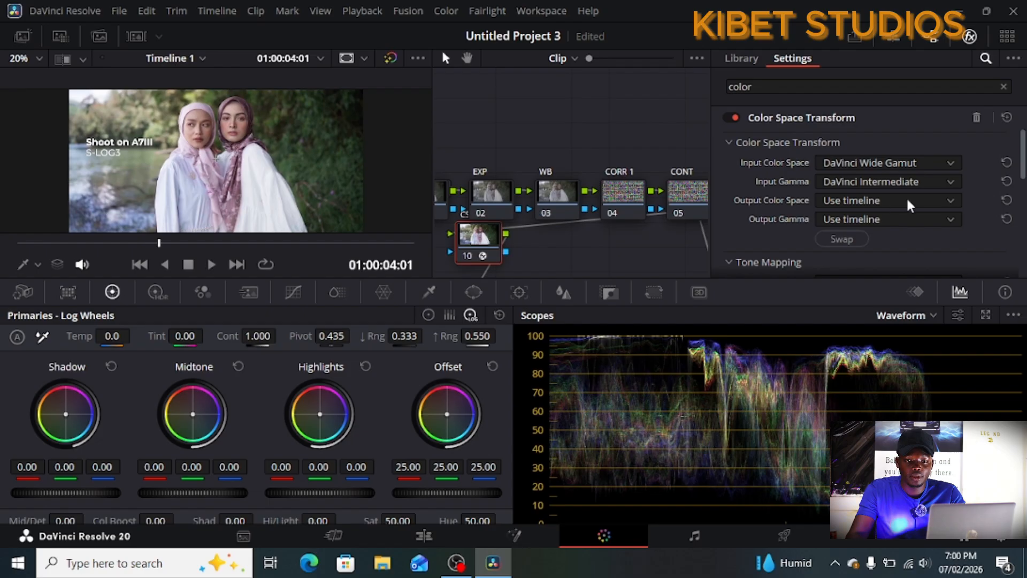
Step: Set the output color space of the CSTO node's Color Space Transform to Rec.709
left_click(949, 200)
scroll(911, 253, "down", 10)
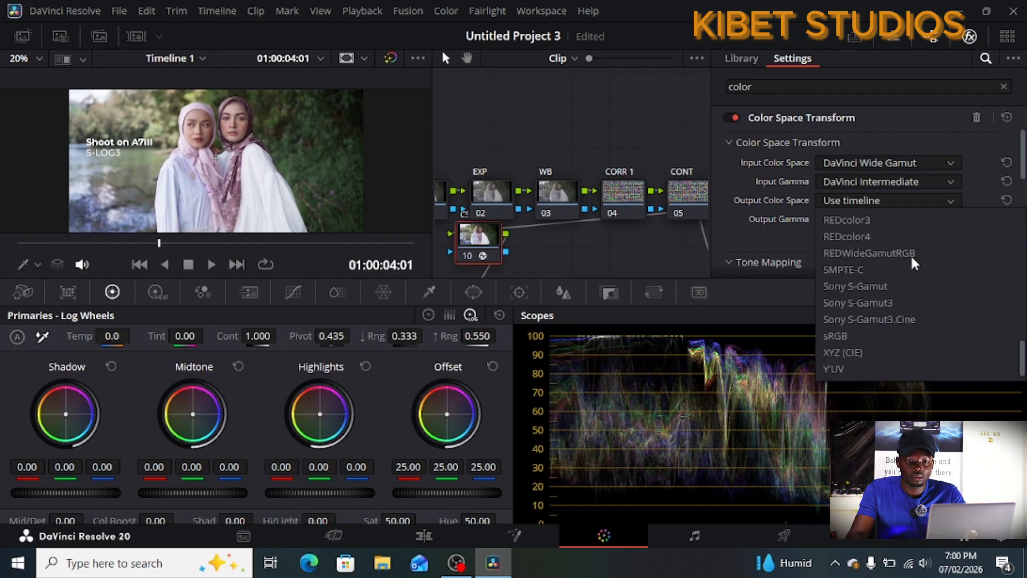
scroll(910, 254, "up", 5)
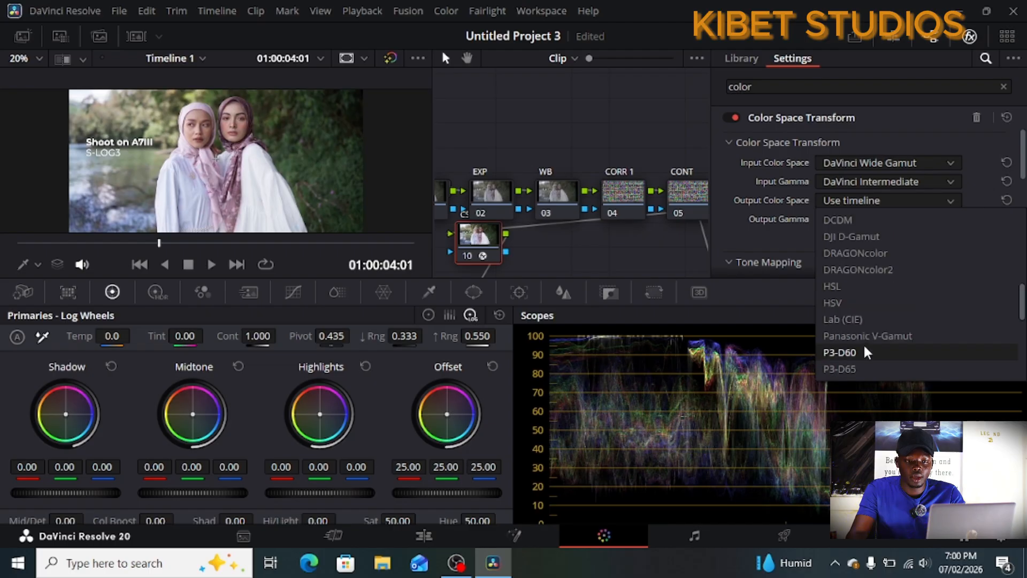
scroll(862, 342, "up", 5)
scroll(865, 341, "down", 6)
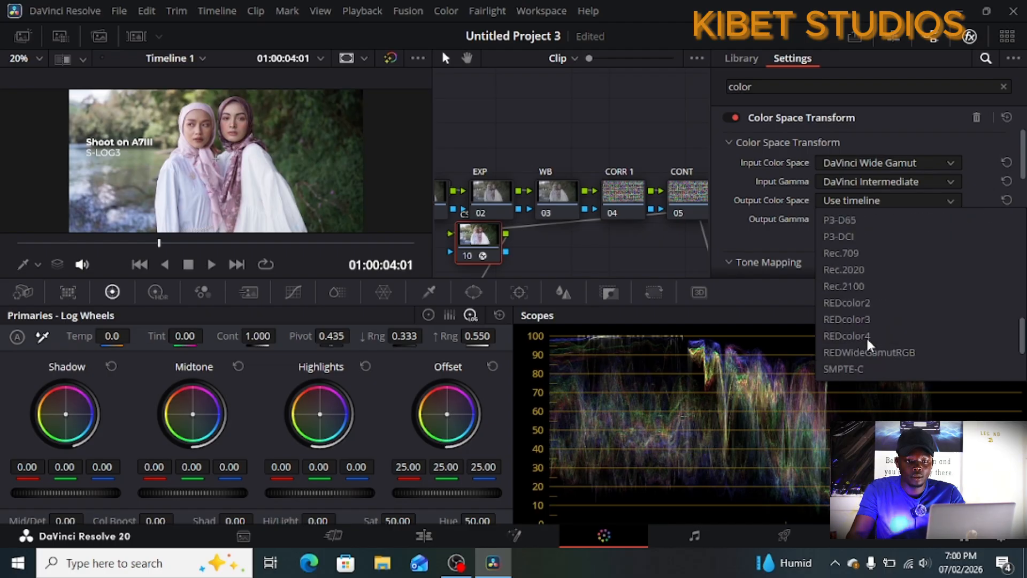
left_click(849, 254)
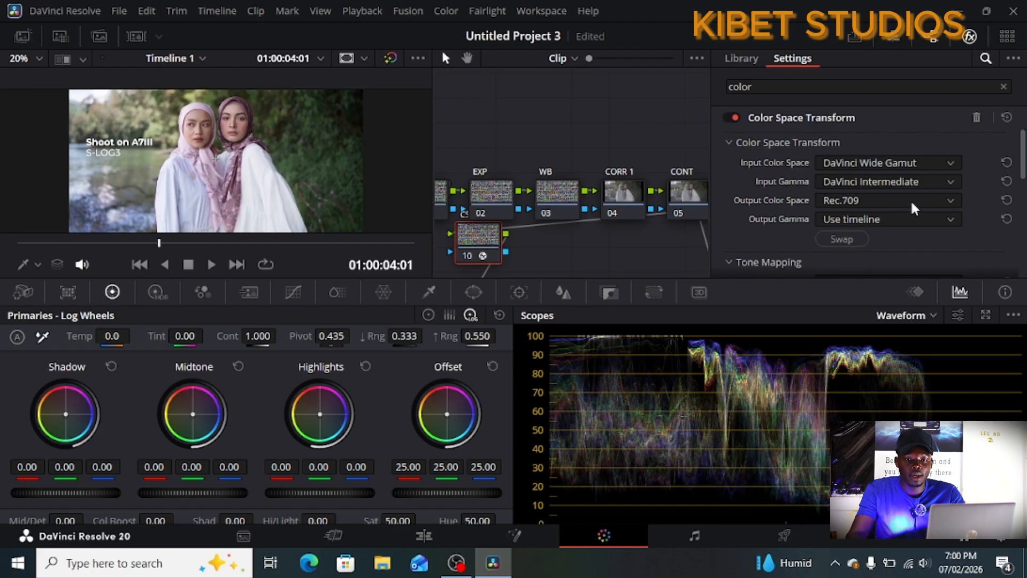
Step: Set the output gamma of the CSTO node's Color Space Transform to Gamma 2.2
left_click(947, 221)
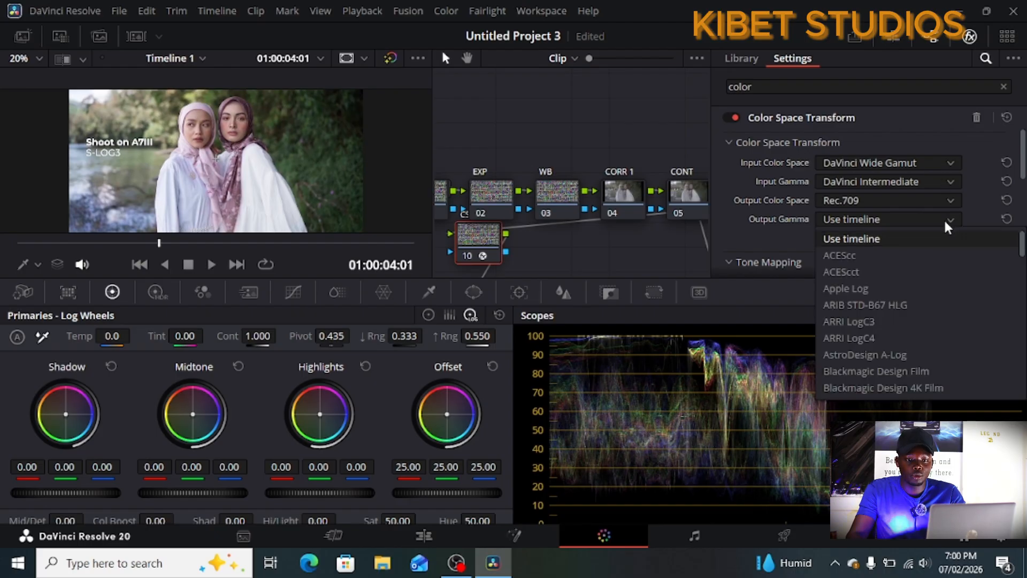
scroll(940, 290, "down", 5)
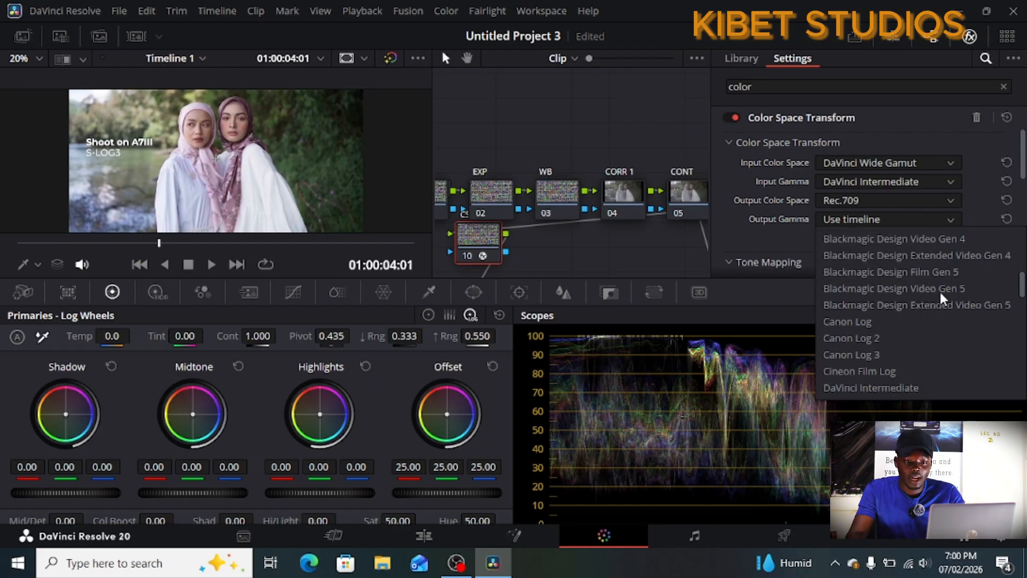
scroll(939, 290, "down", 3)
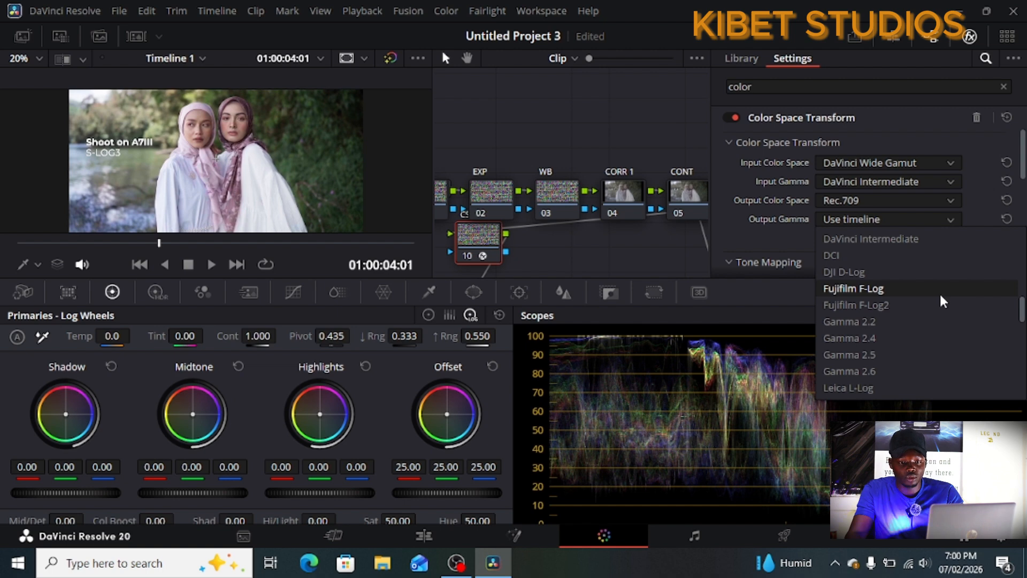
left_click(893, 323)
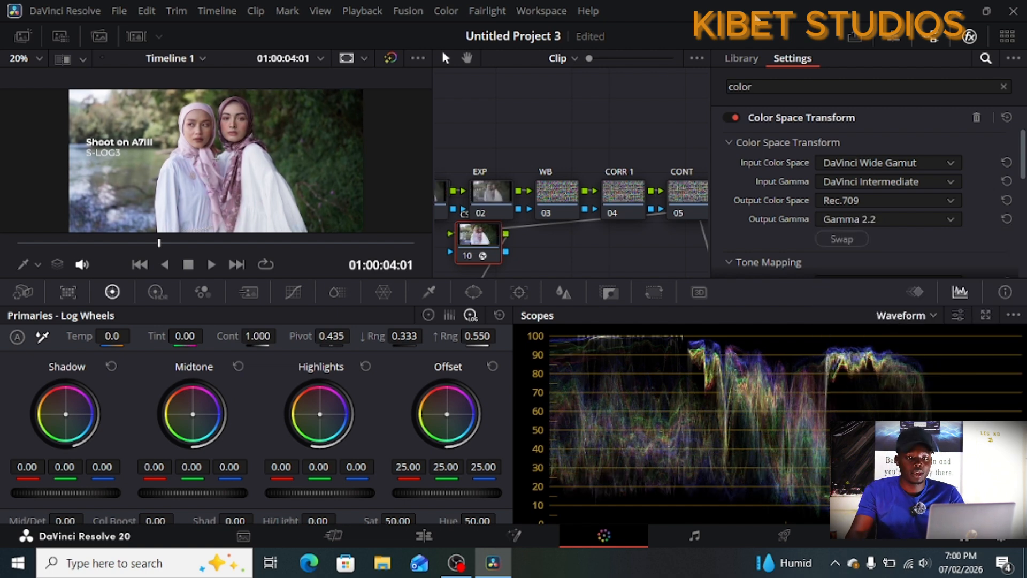
Step: Close the effects library and clean up the node graph so the nodes are evenly arranged
scroll(537, 140, "down", 2)
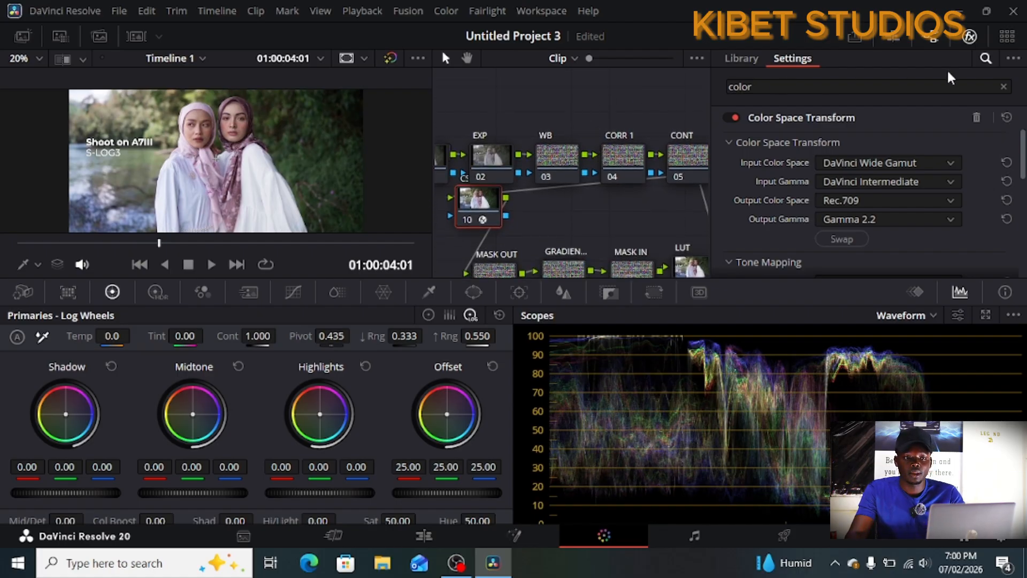
left_click(962, 38)
right_click(630, 110)
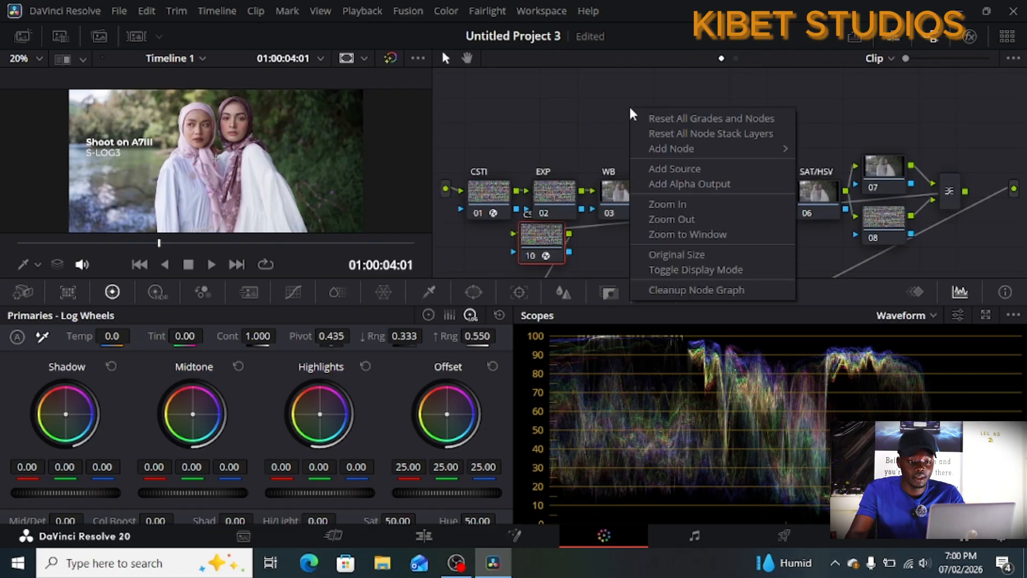
left_click(702, 290)
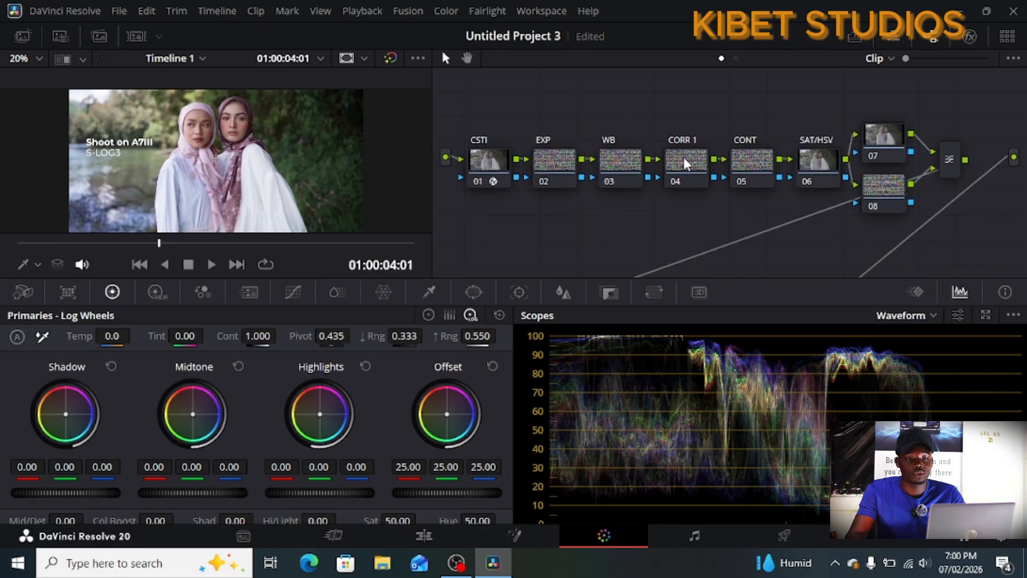
scroll(682, 155, "down", 4)
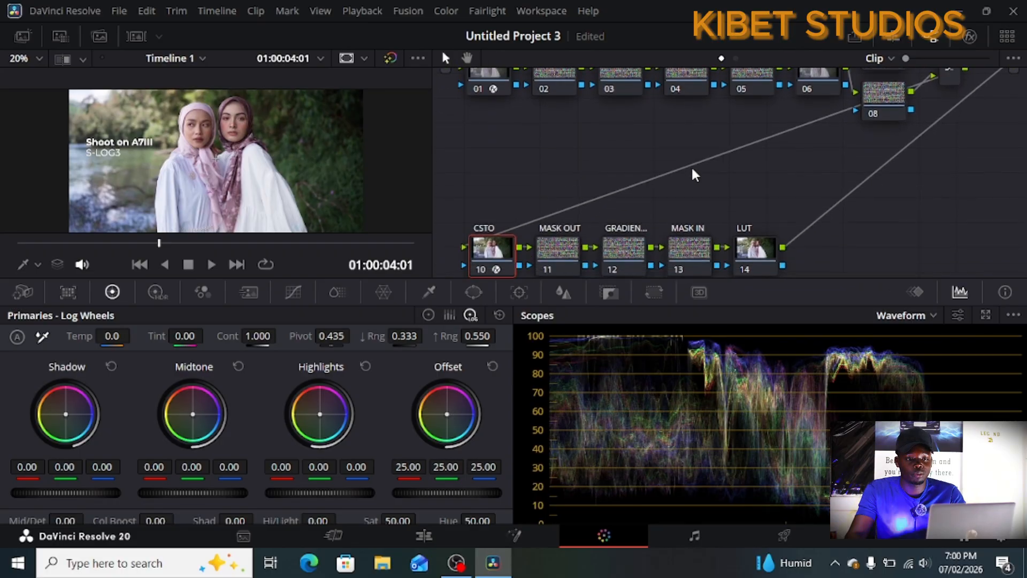
scroll(690, 165, "up", 2)
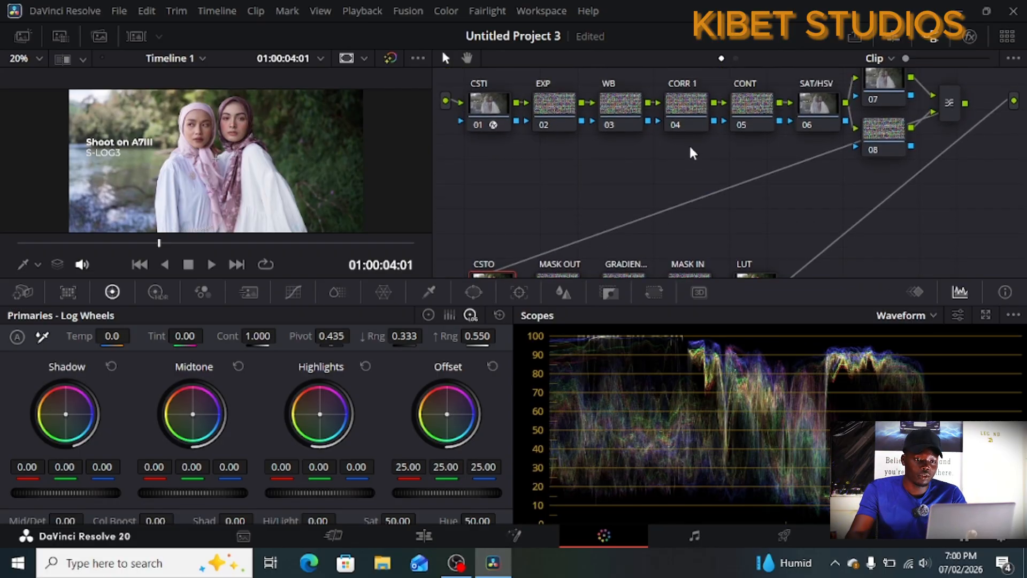
scroll(689, 144, "up", 2)
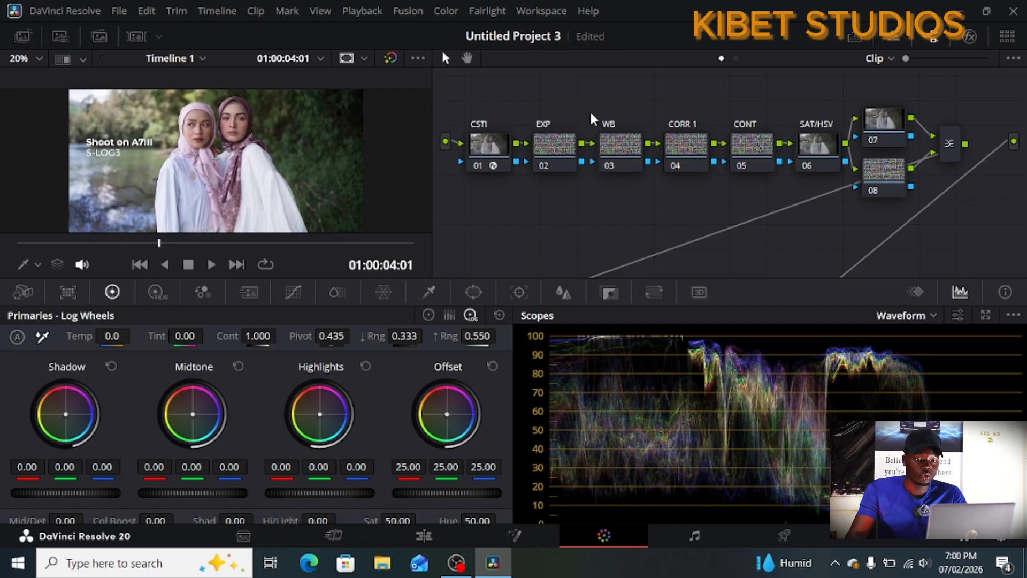
Step: Select the EXP node and switch the waveform scope to the Y channel with Colorize turned off
left_click(553, 152)
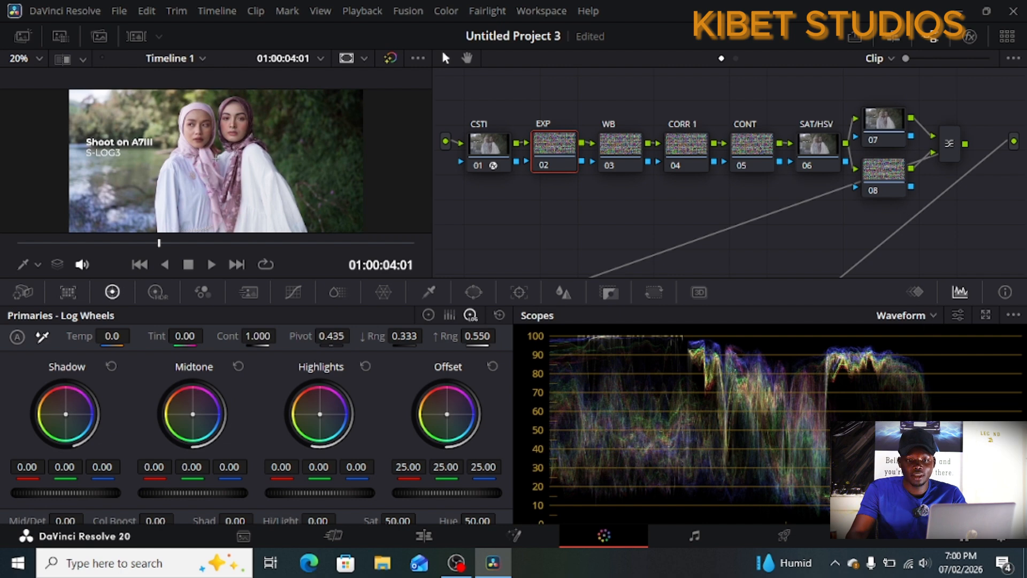
left_click(959, 314)
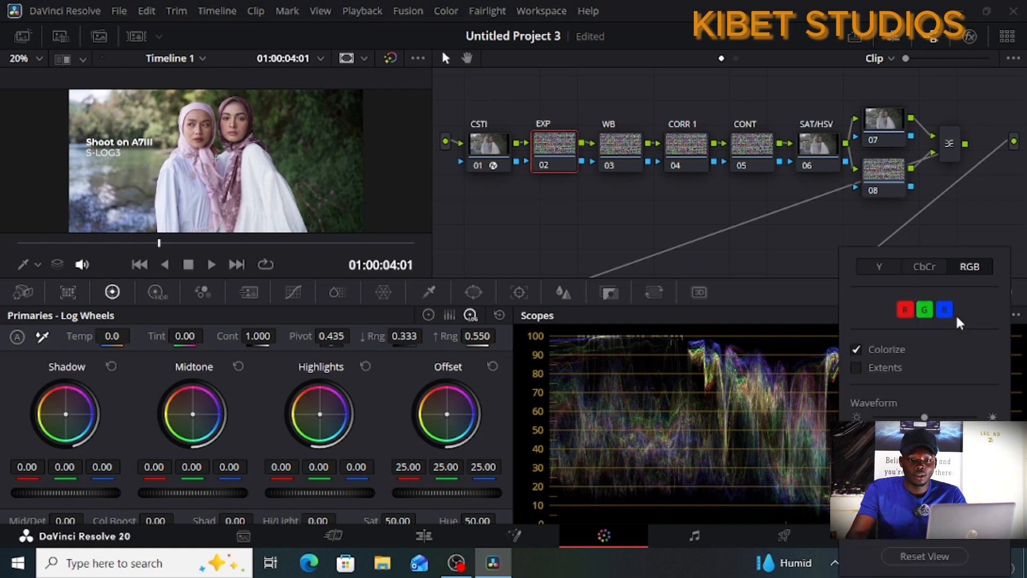
left_click(877, 266)
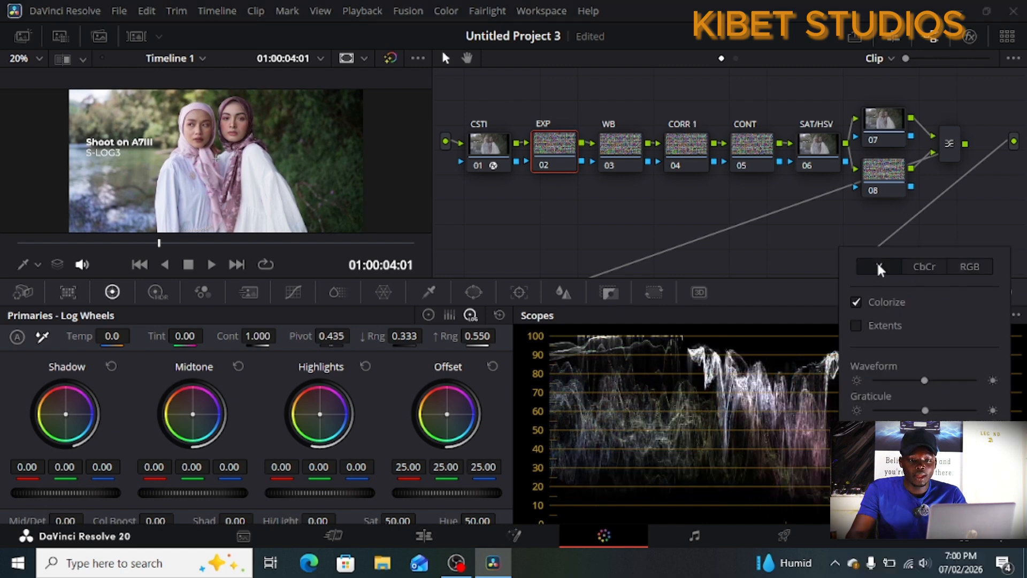
left_click(856, 303)
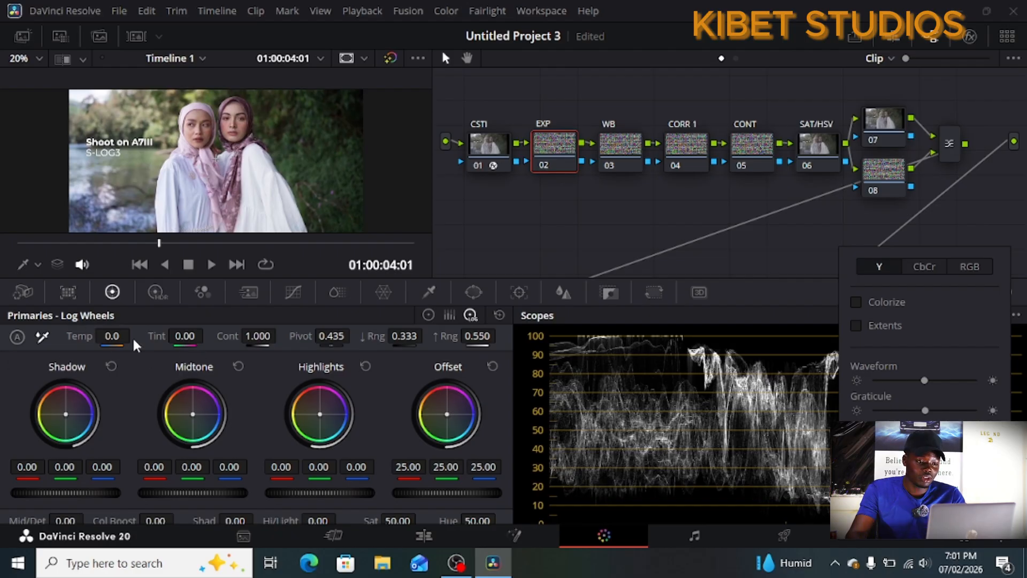
Step: Lower the global exposure of the EXP node to -0.02 with the High Dynamic Range color wheels
left_click(155, 292)
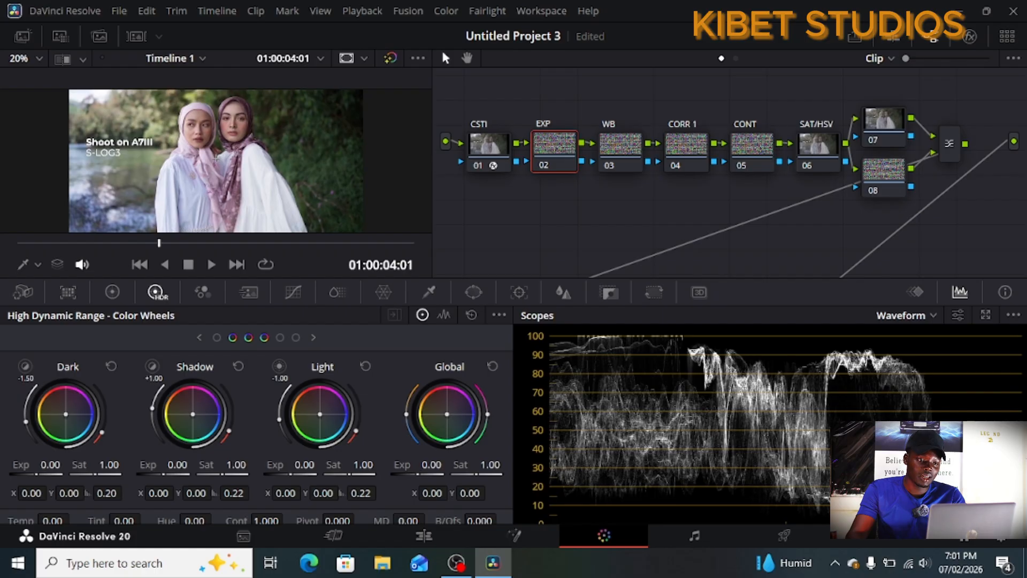
left_click_drag(430, 465, 425, 464)
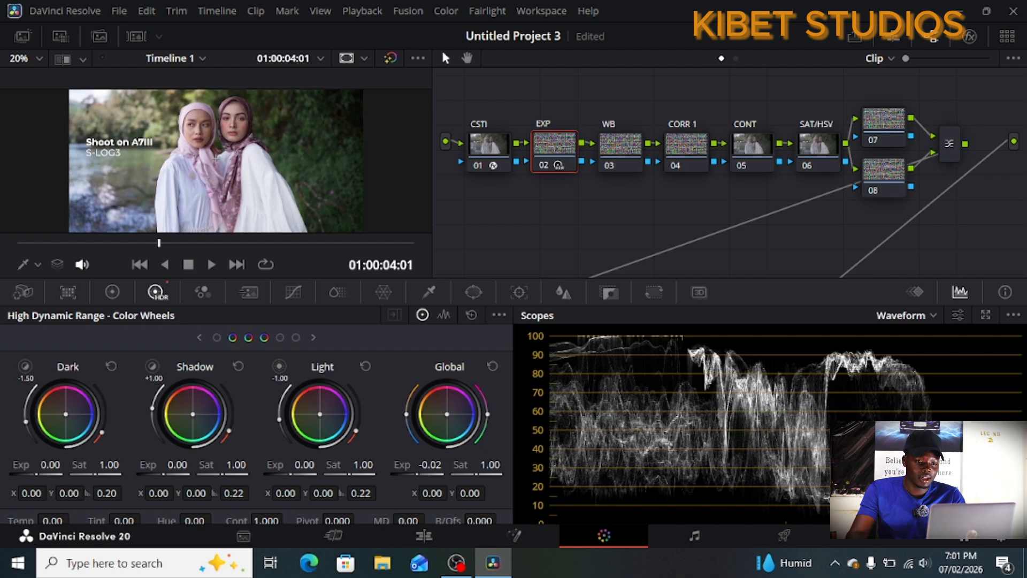
left_click_drag(430, 464, 410, 465)
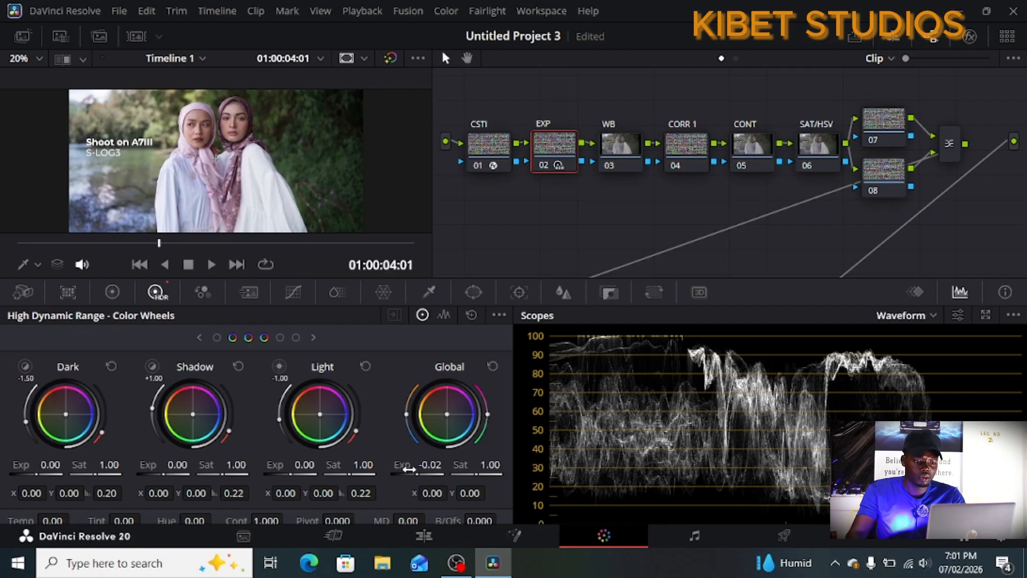
Step: Save the project and switch the EXP node's Primaries from log wheels to the Lift, Gamma and Gain color wheels
left_click(111, 292)
key("ctrl+s")
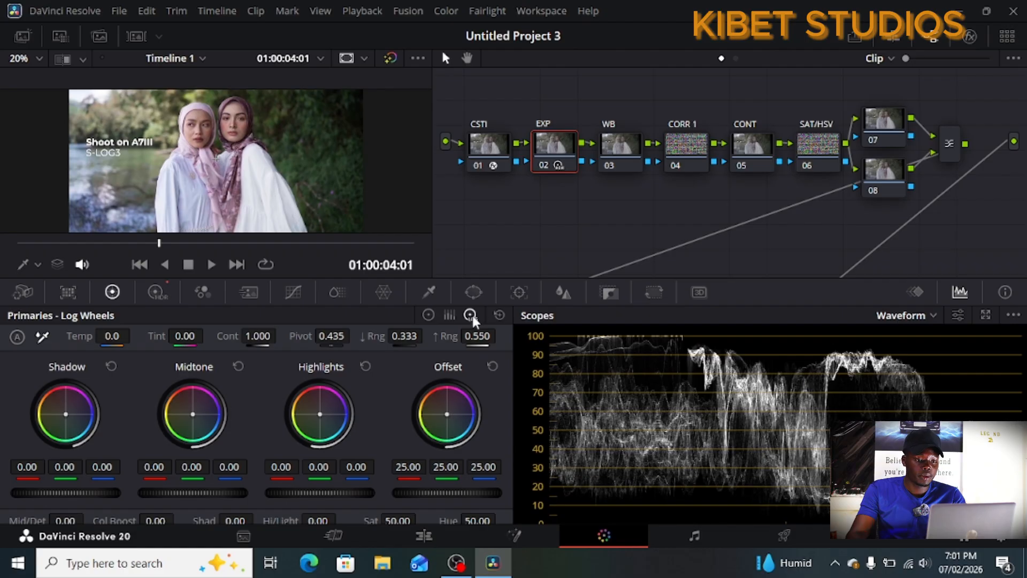
left_click(428, 316)
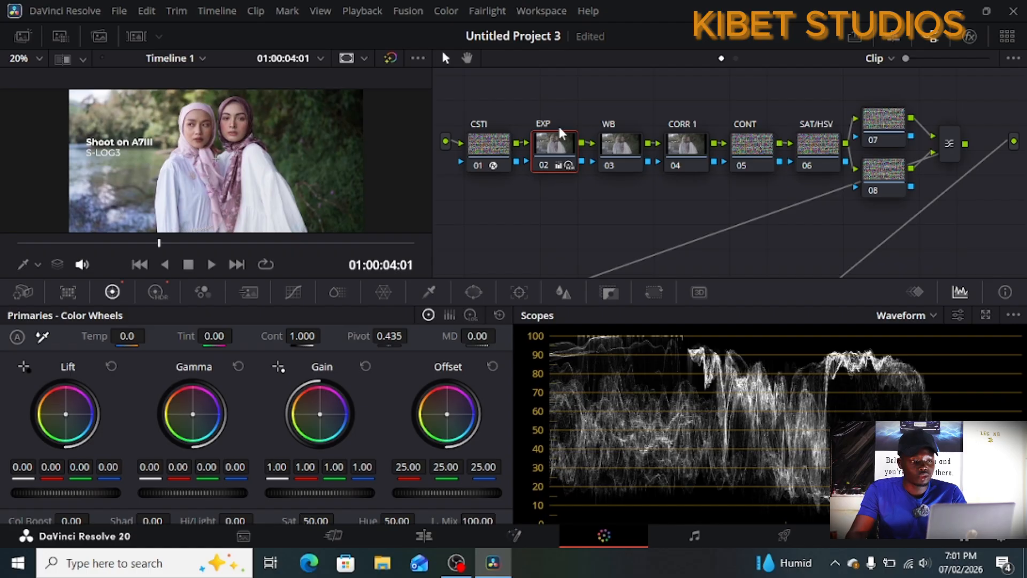
scroll(396, 158, "down", 1)
scroll(396, 159, "up", 3)
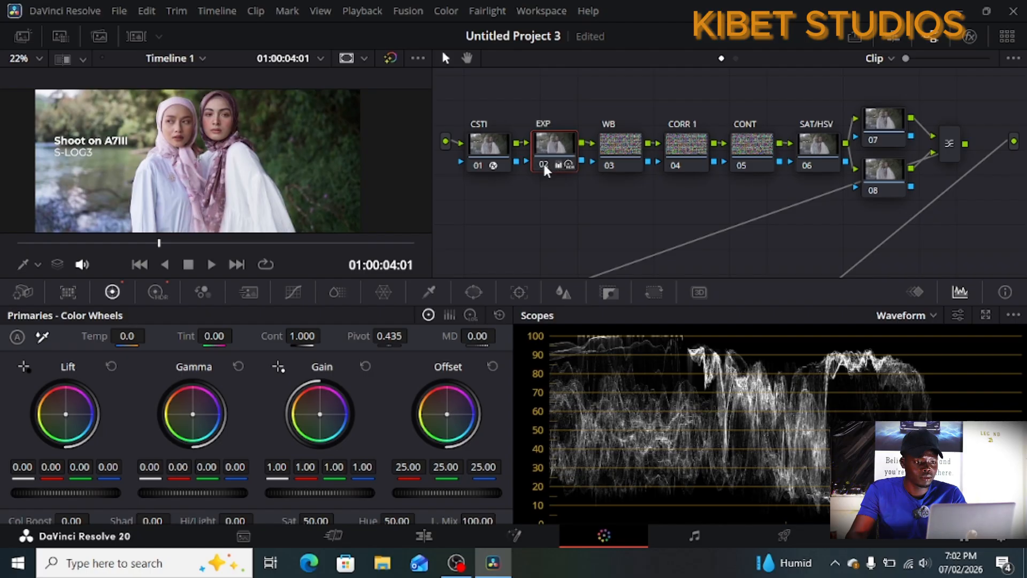
Step: Select the WB node and switch the waveform scope to RGB with Colorize turned on
left_click(619, 150)
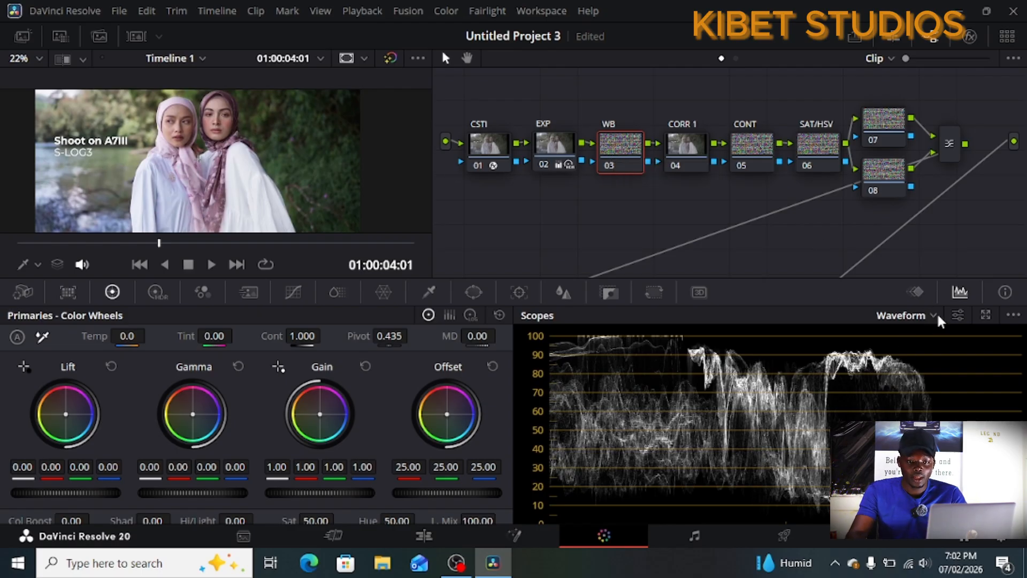
left_click(958, 315)
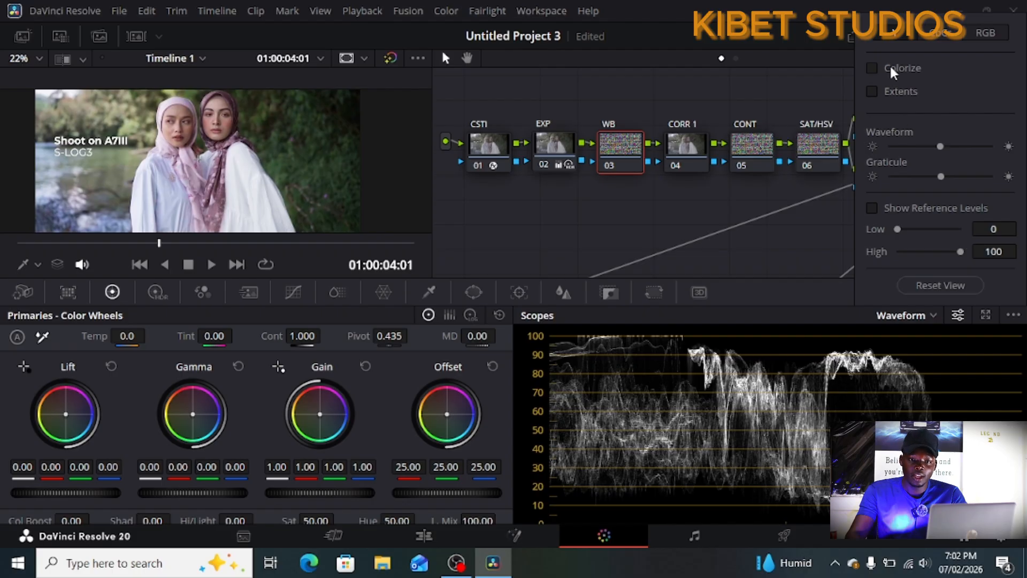
left_click(980, 31)
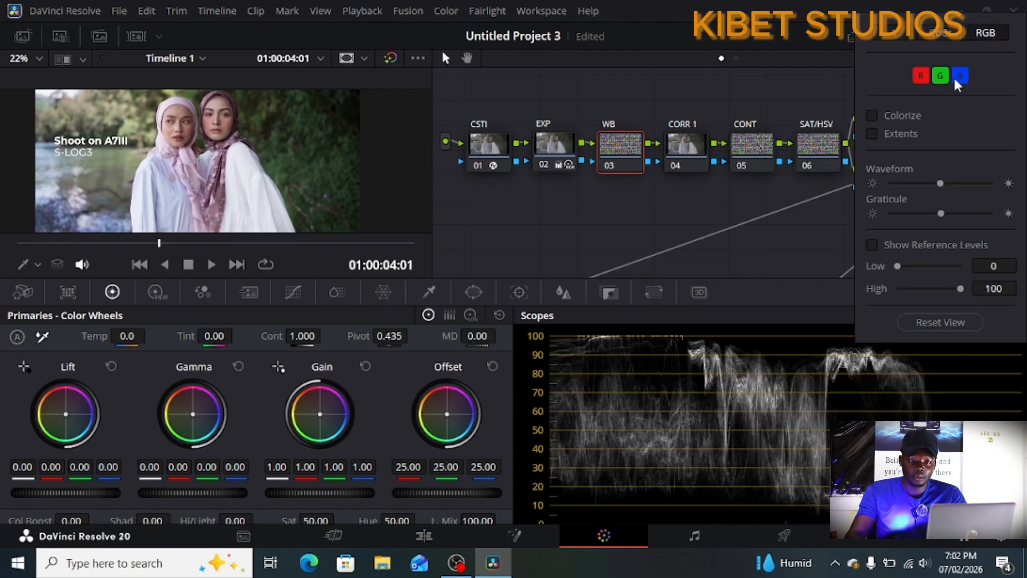
left_click(872, 115)
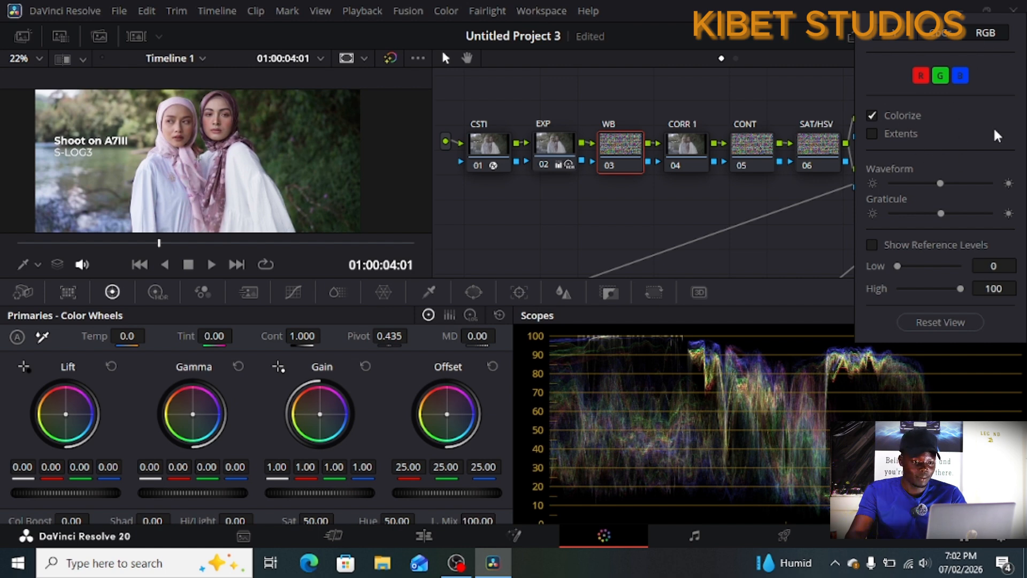
Step: Check the white clothing with the Qualifier picker and shift the WB node's Offset wheel to 21.34 red, 24.73 green and 23.03 blue
left_click(431, 292)
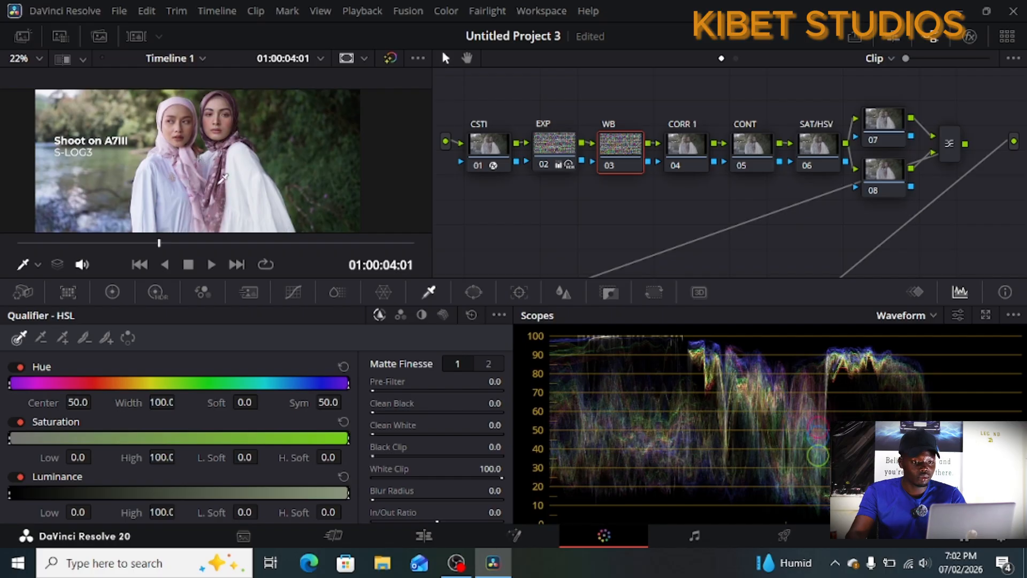
left_click(113, 292)
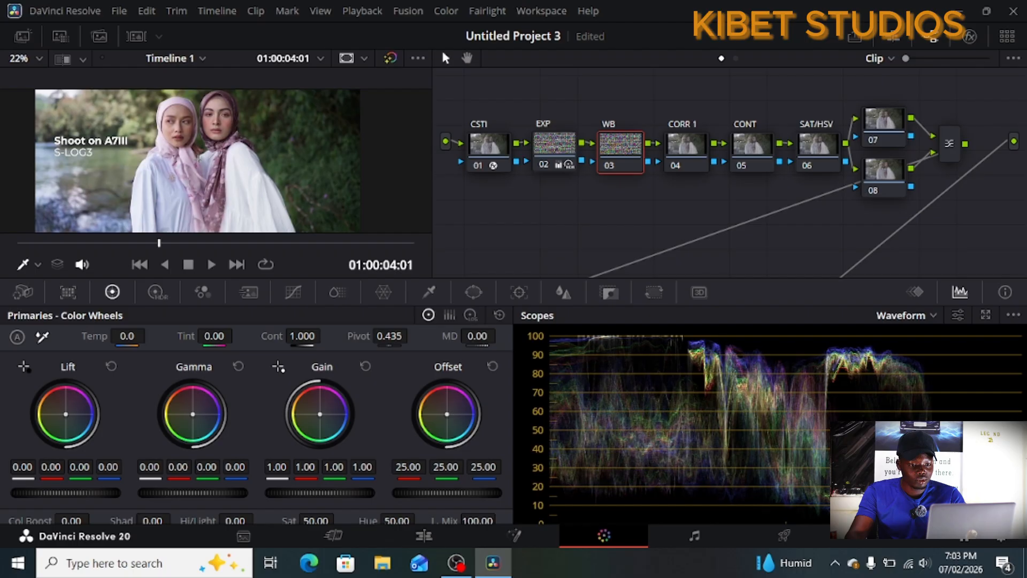
left_click_drag(483, 466, 482, 467)
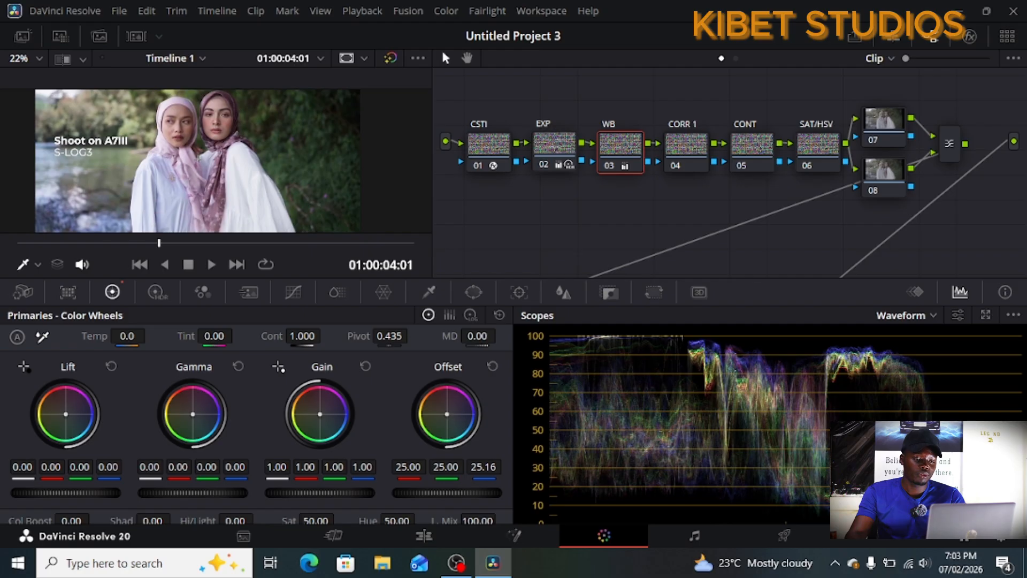
left_click_drag(447, 414, 444, 417)
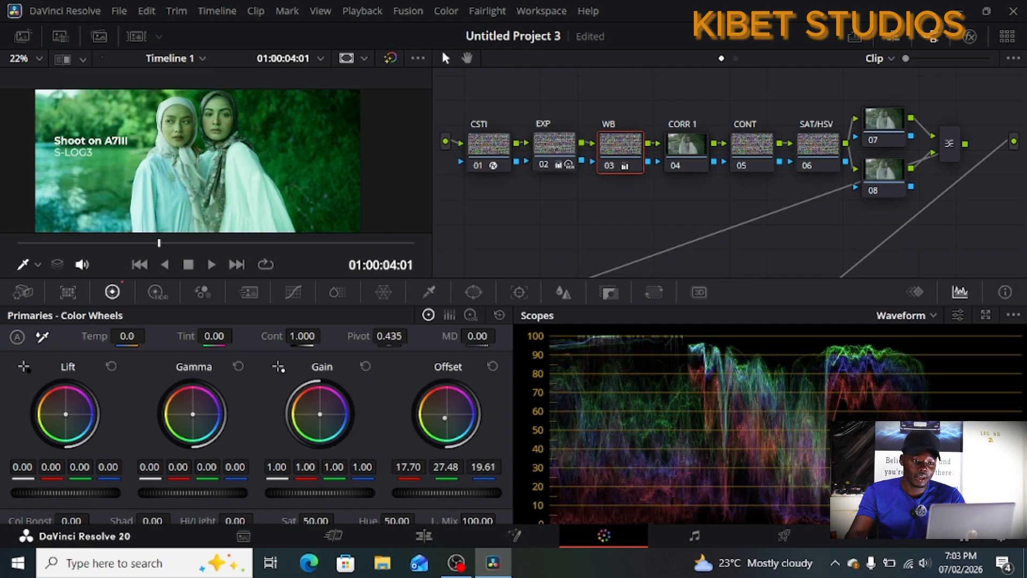
left_click_drag(444, 417, 441, 410)
left_click_drag(444, 410, 447, 416)
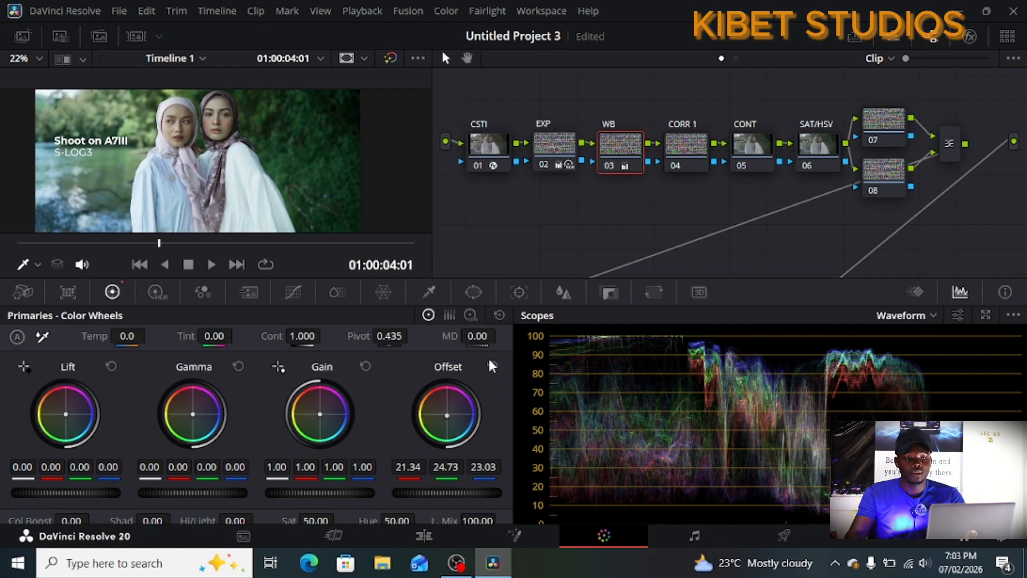
Step: Change the scope to Vectorscope and fine-tune the WB node's Offset wheel to 22.12 red, 23.62 green and 21.72 blue
left_click(932, 314)
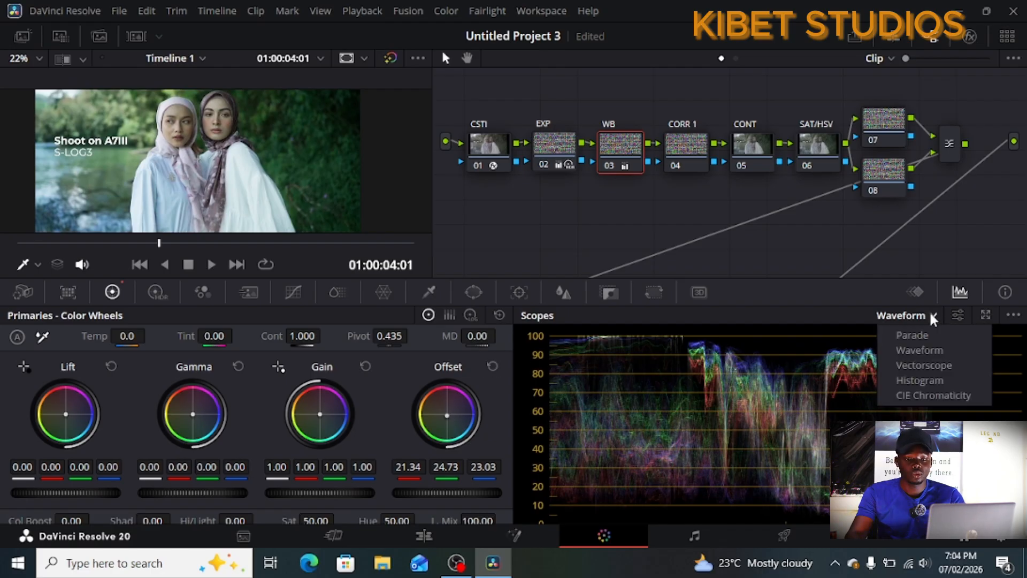
left_click(916, 365)
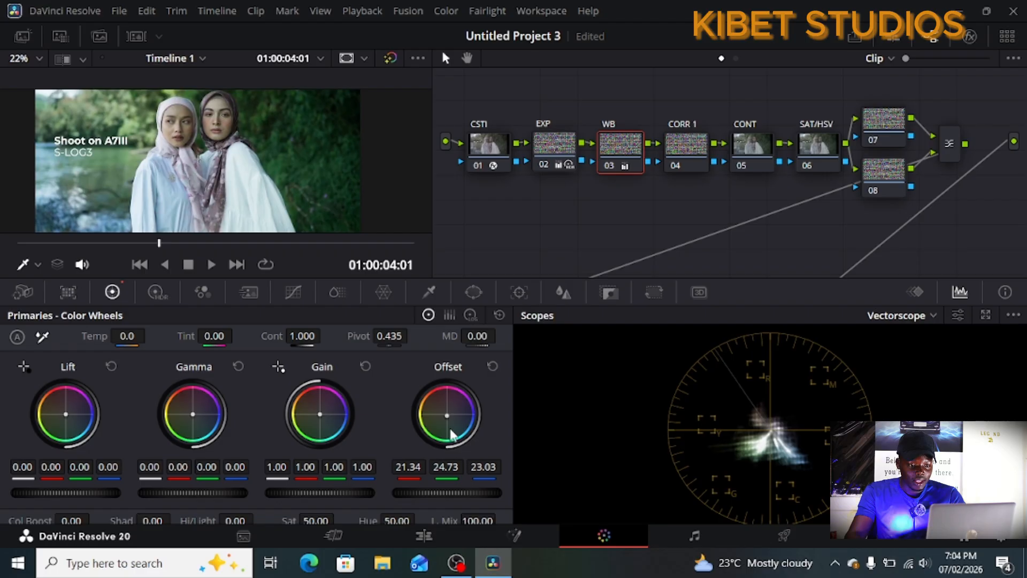
left_click_drag(447, 415, 444, 415)
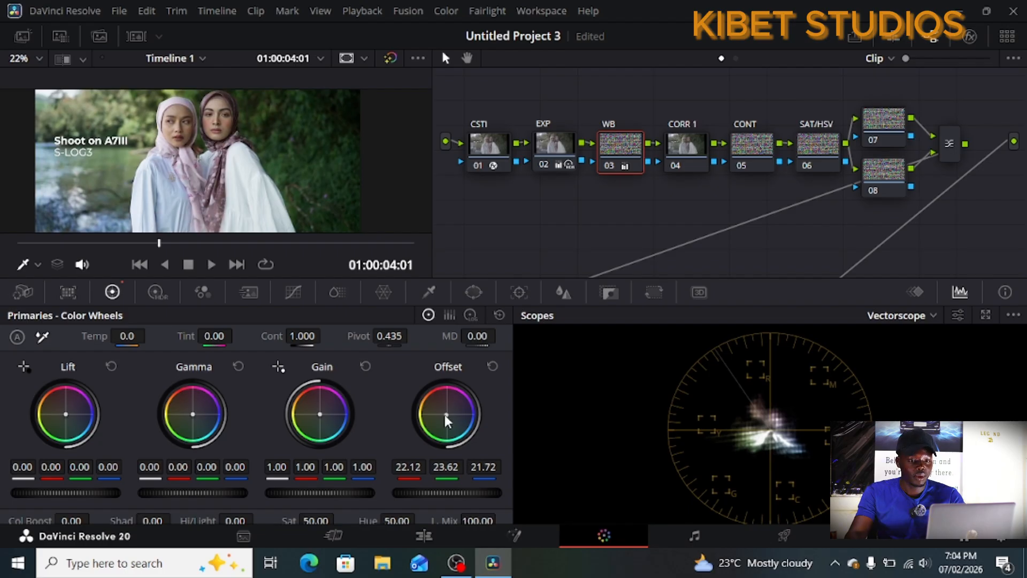
Step: Toggle the WB node off and on to compare the image before and after the white balance correction
left_click(606, 163)
left_click(607, 166)
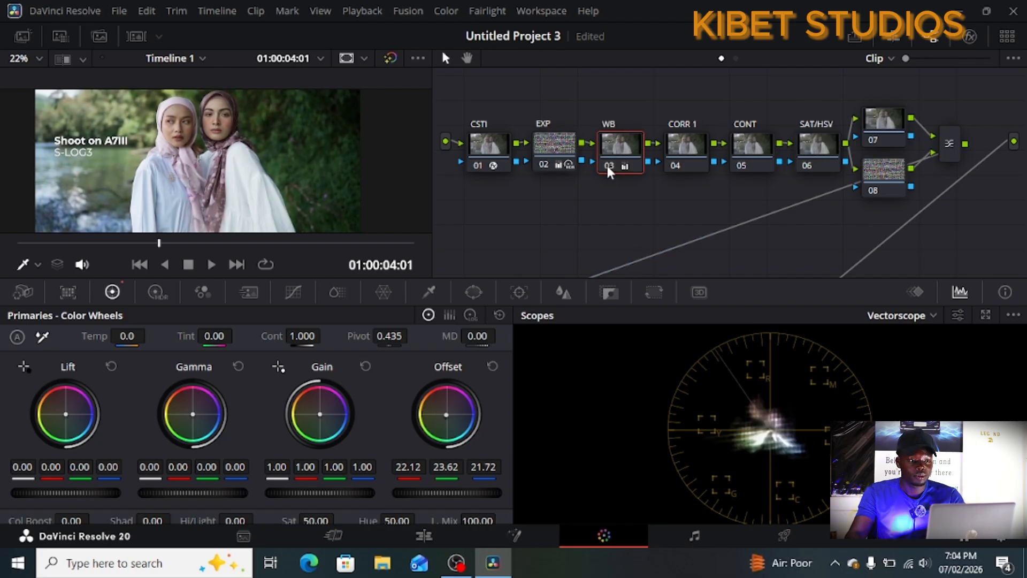
left_click(608, 166)
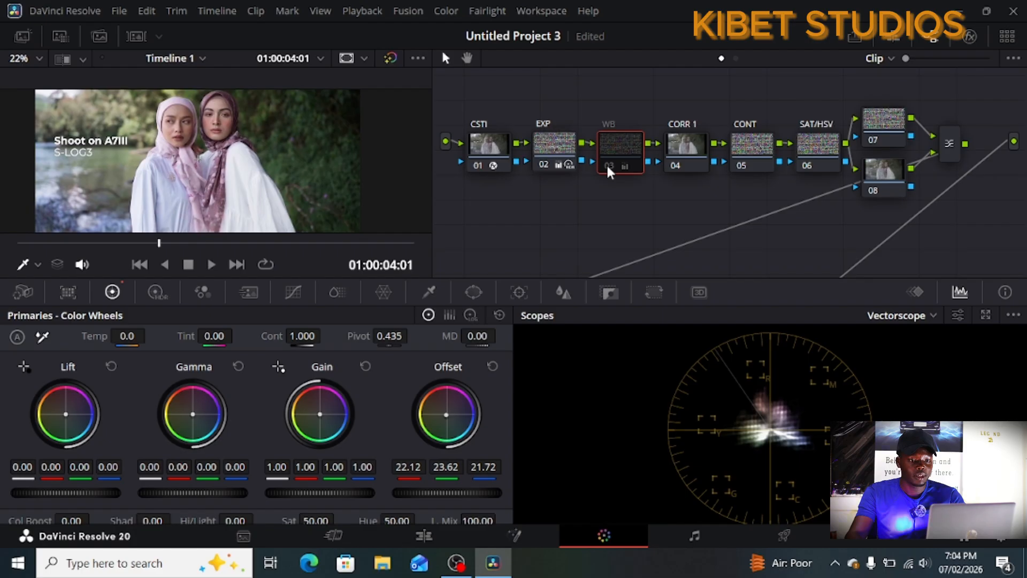
left_click(607, 164)
left_click(606, 164)
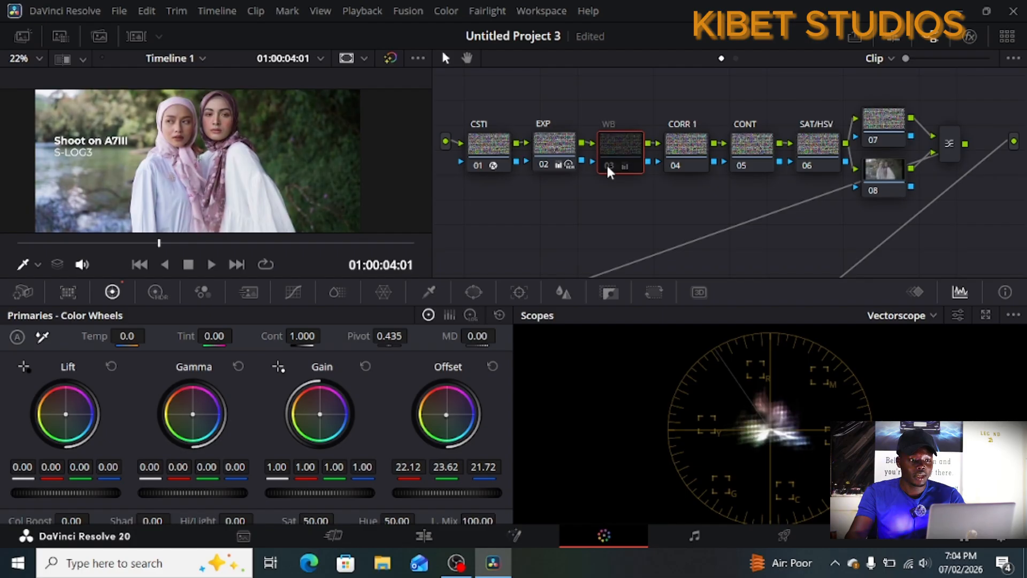
left_click(607, 166)
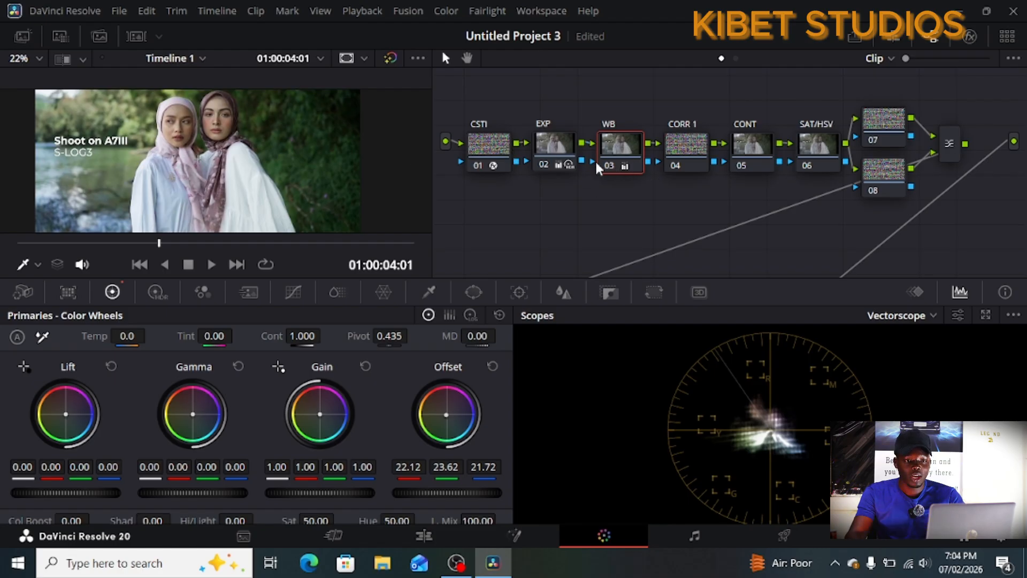
Step: Set the CONT node's contrast to 1.032 and its pivot to 0.477
left_click(743, 140)
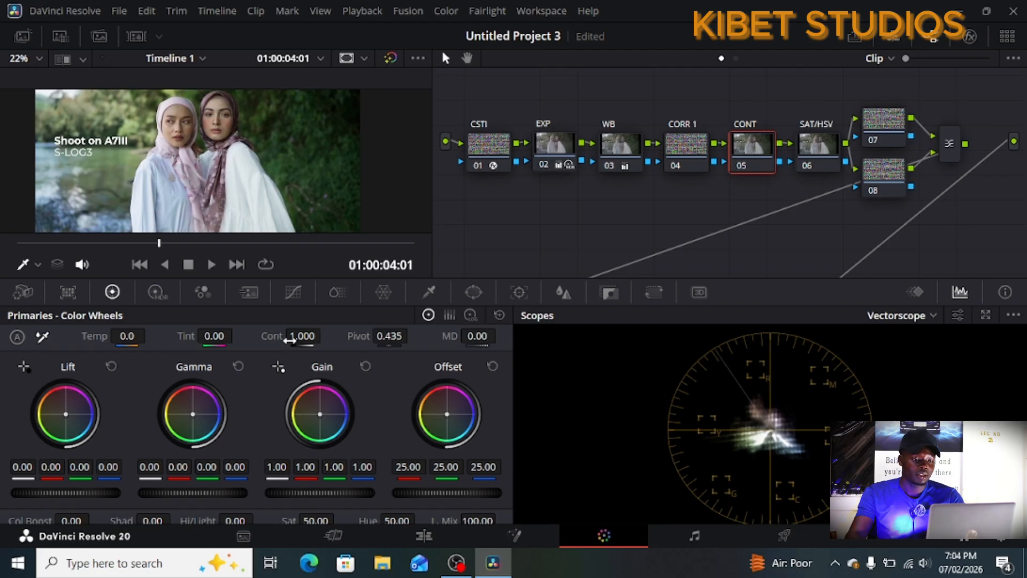
left_click_drag(290, 340, 325, 335)
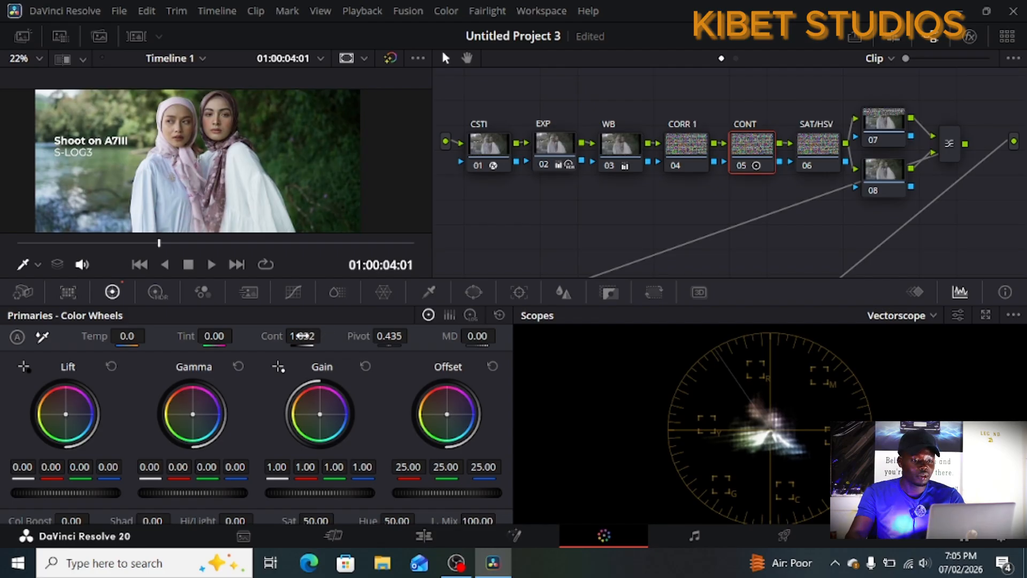
left_click_drag(386, 336, 412, 335)
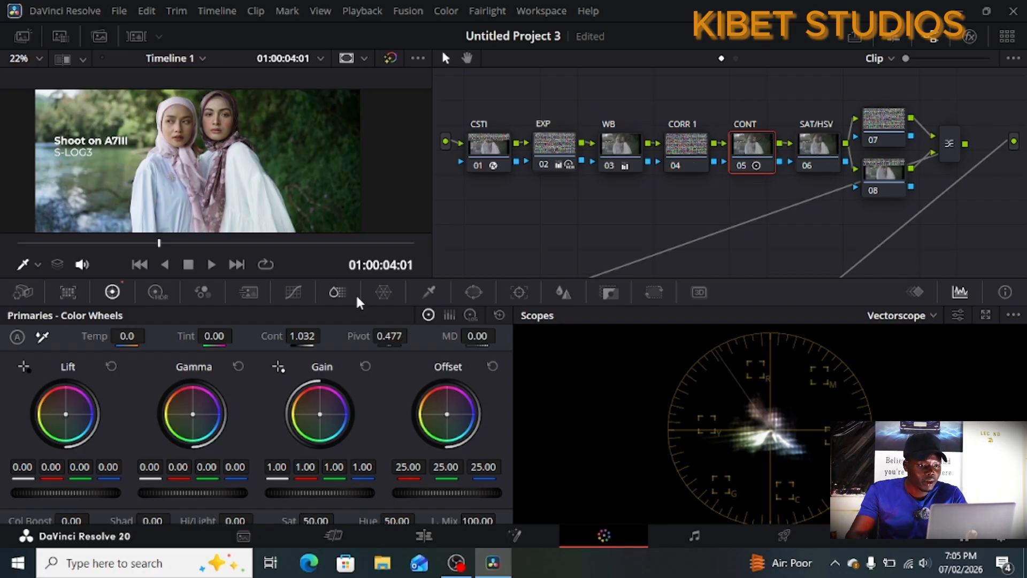
Step: Examine the effect of the contrast adjustment on the two women and the background at different viewer magnifications
scroll(339, 170, "up", 2)
scroll(360, 153, "down", 1)
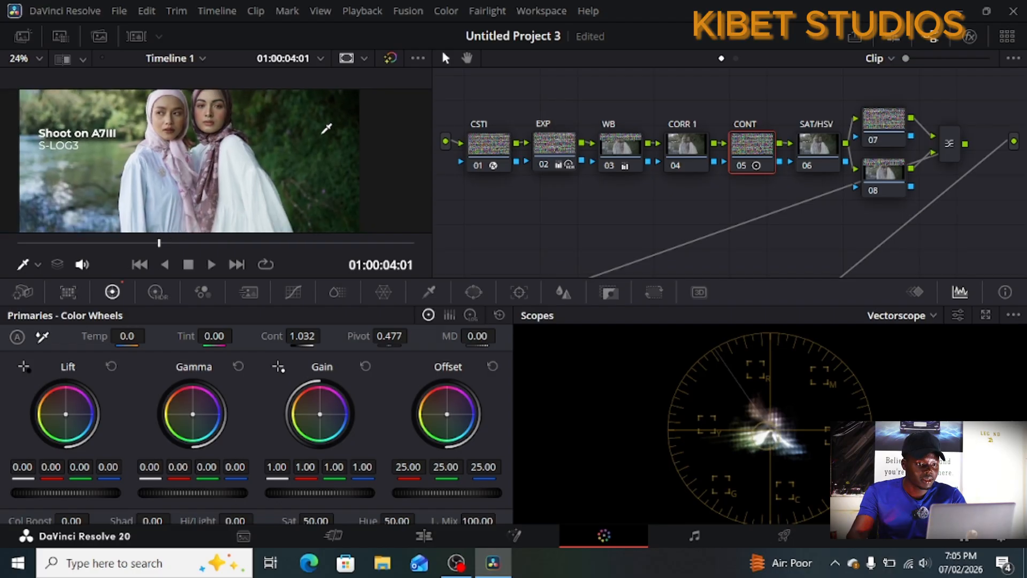
scroll(321, 104, "up", 2)
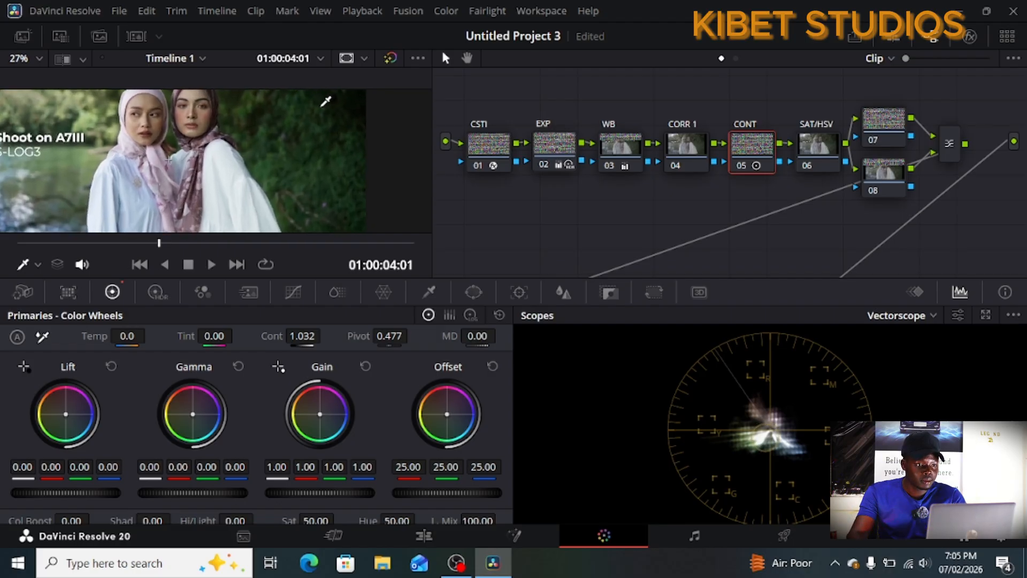
scroll(327, 102, "down", 3)
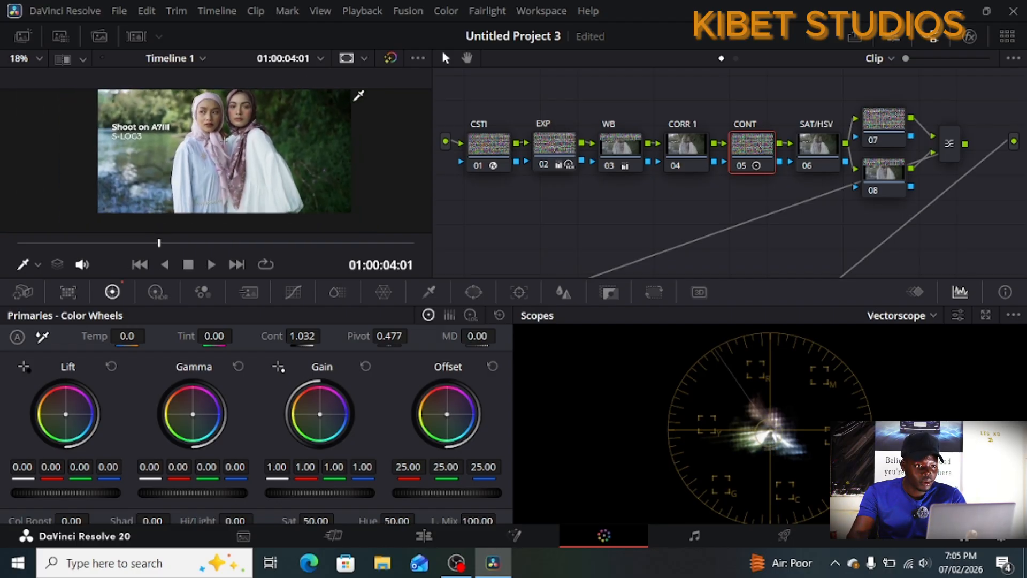
scroll(385, 99, "up", 2)
scroll(386, 98, "up", 1)
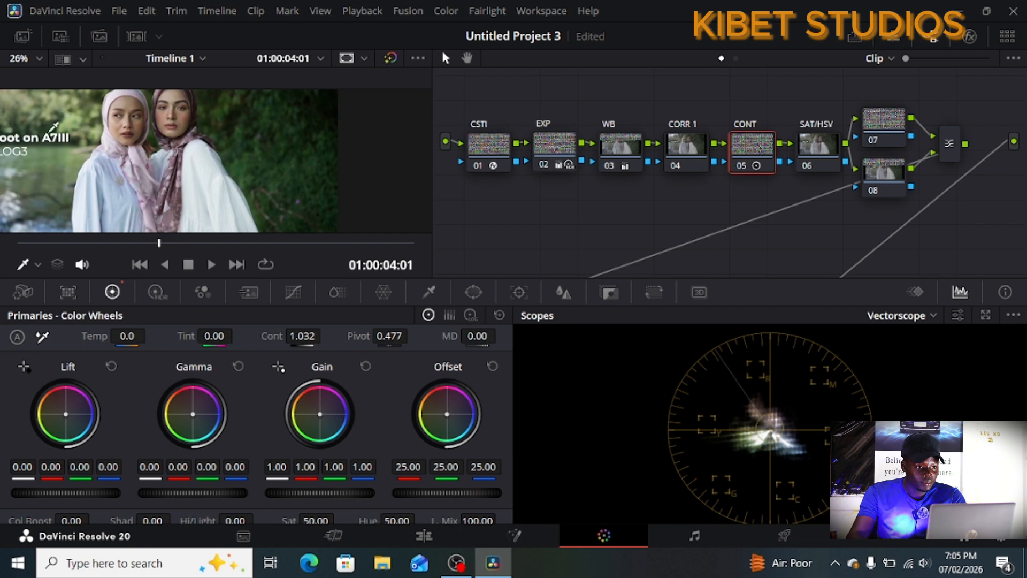
scroll(52, 138, "up", 1)
scroll(65, 134, "down", 5)
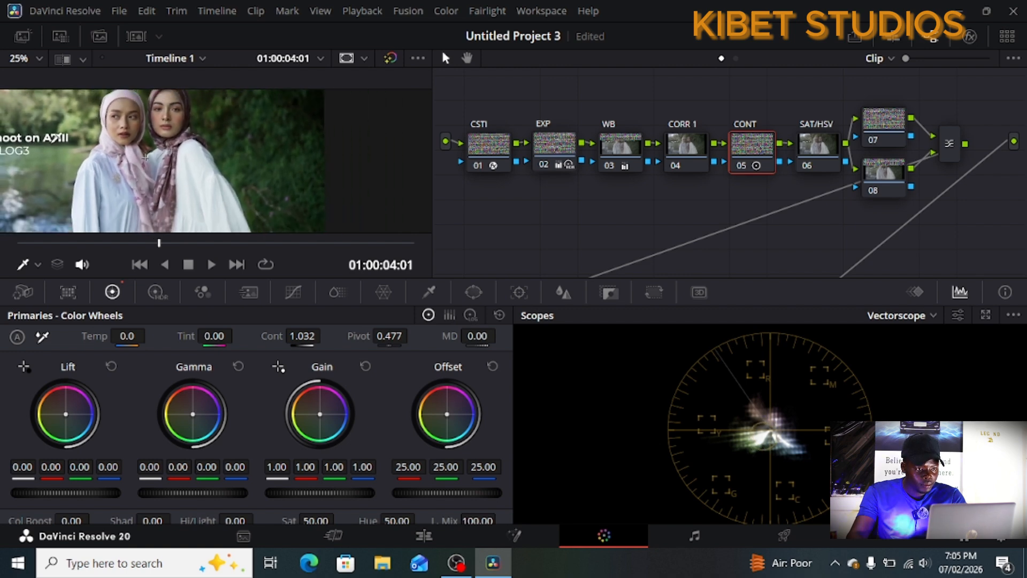
scroll(83, 129, "down", 1)
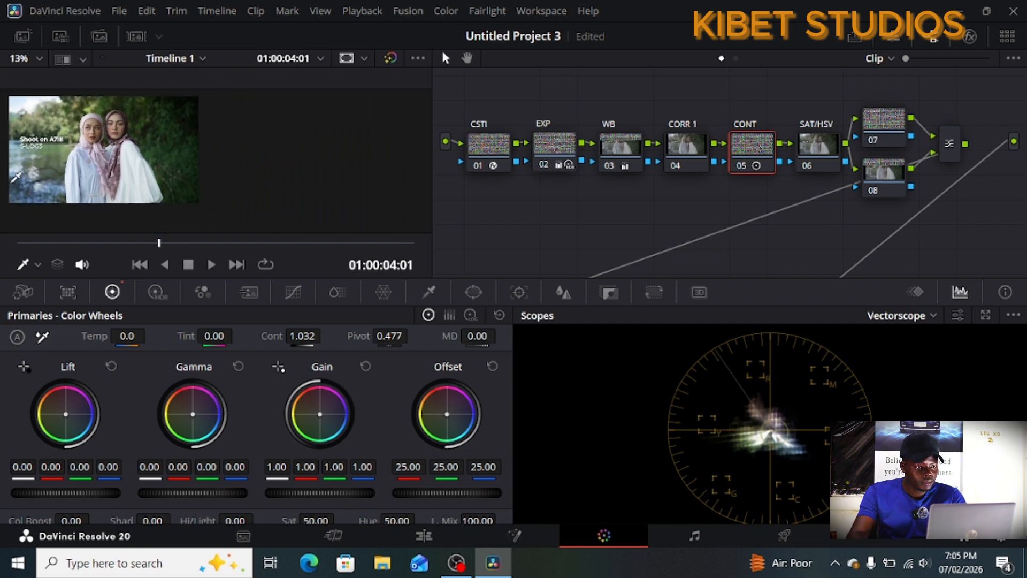
scroll(32, 160, "down", 2)
scroll(30, 160, "up", 5)
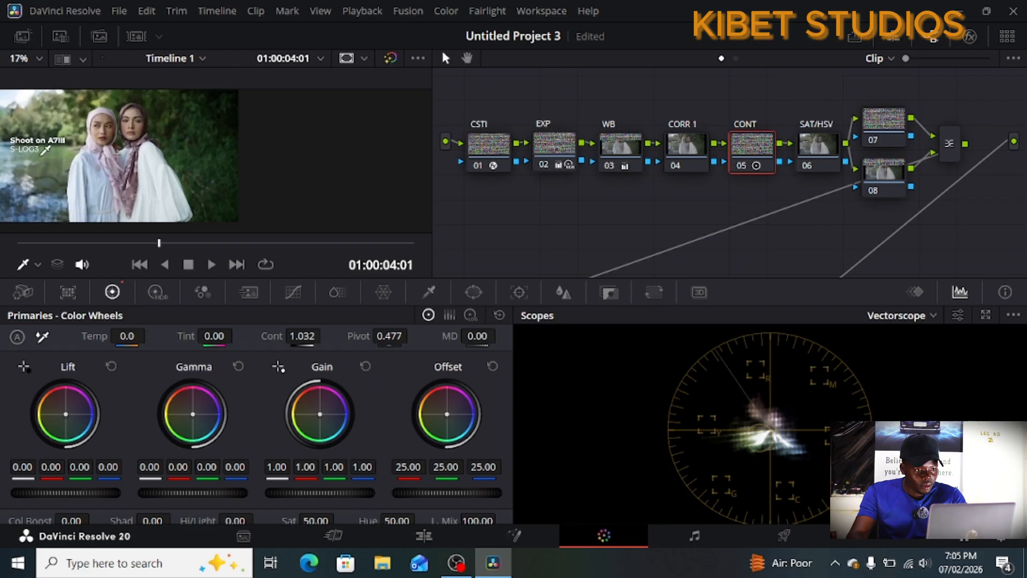
scroll(61, 124, "up", 1)
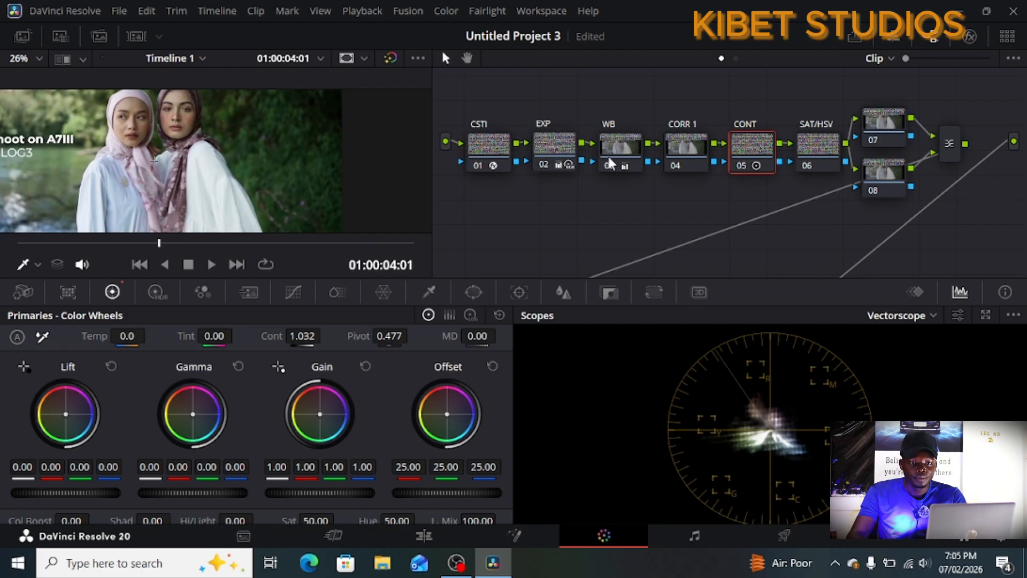
Step: Select the SAT/HSV node and set its color space to HSV
left_click(810, 145)
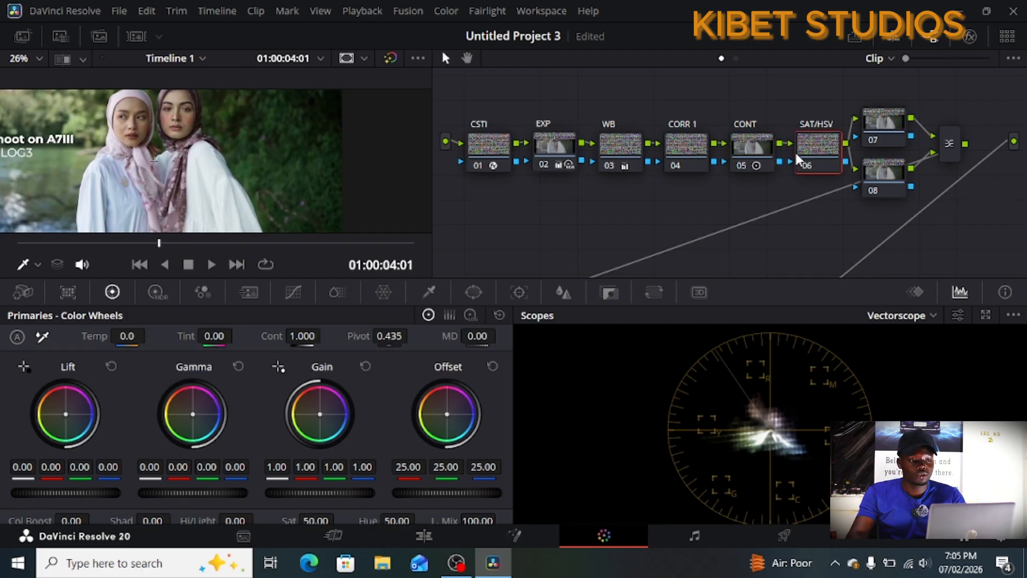
scroll(306, 115, "up", 1)
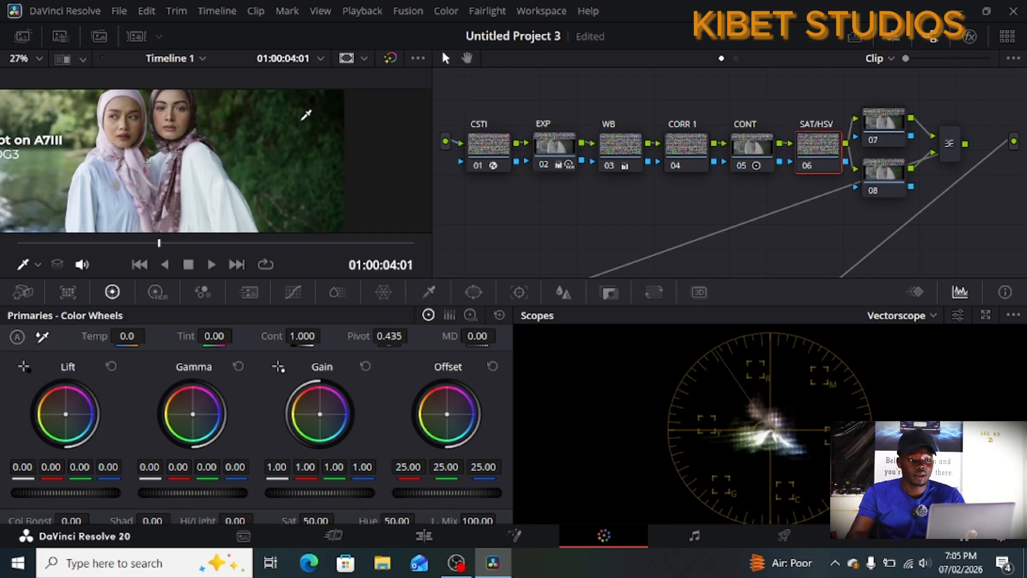
scroll(306, 115, "down", 1)
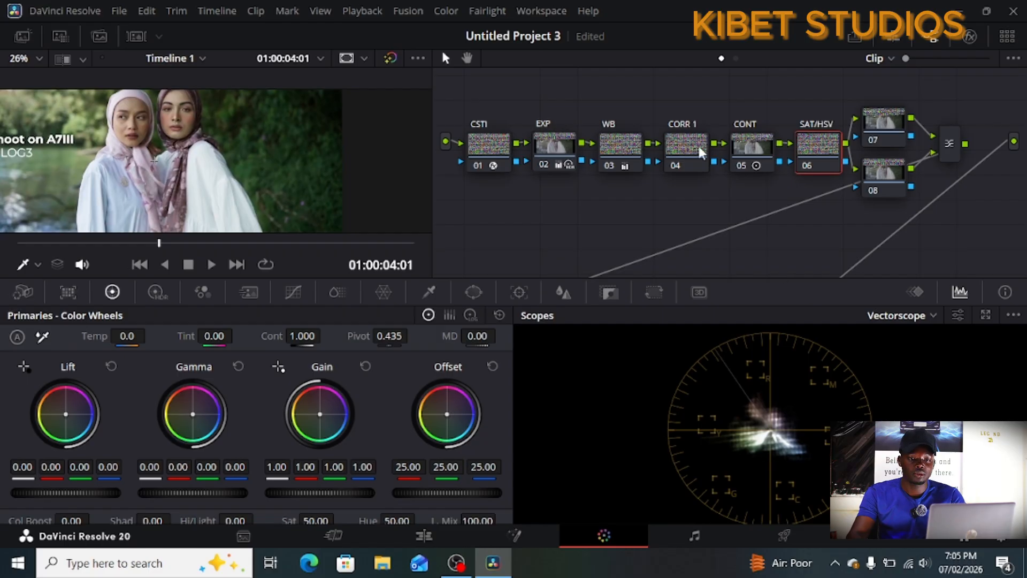
right_click(817, 143)
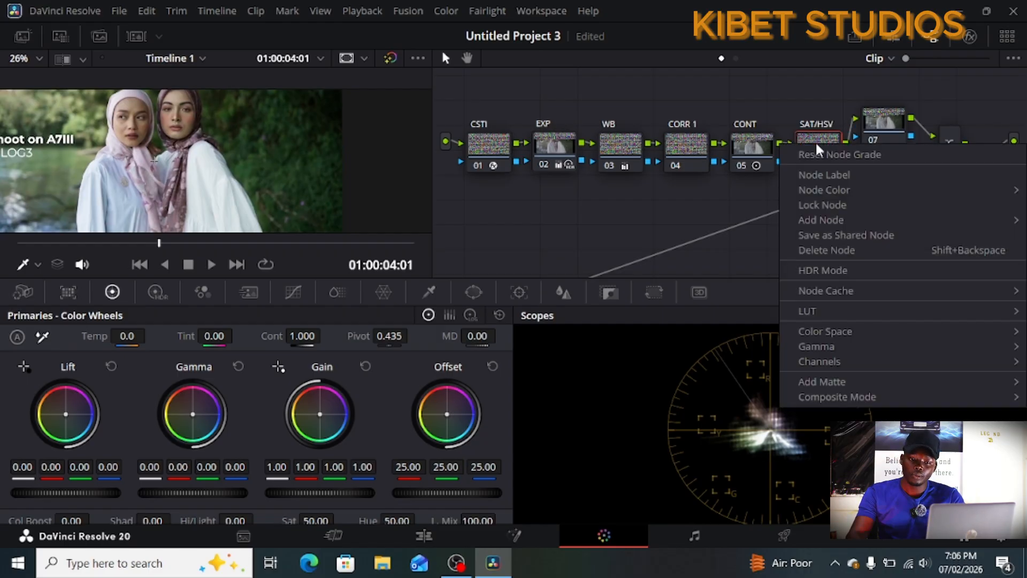
mouse_move(842, 329)
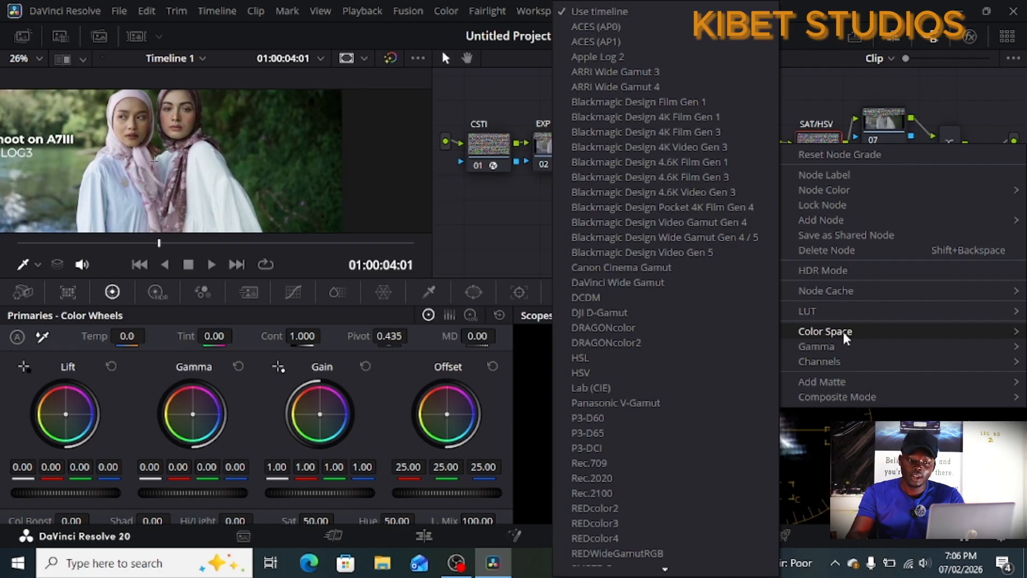
left_click(620, 371)
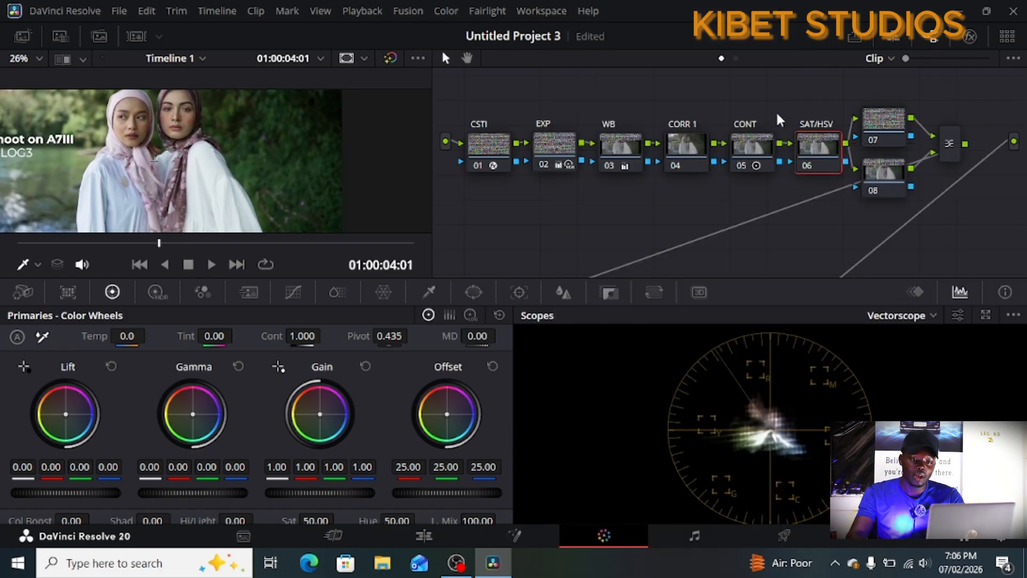
Step: Disable Channel 1 of the SAT/HSV node
right_click(810, 147)
mouse_move(817, 341)
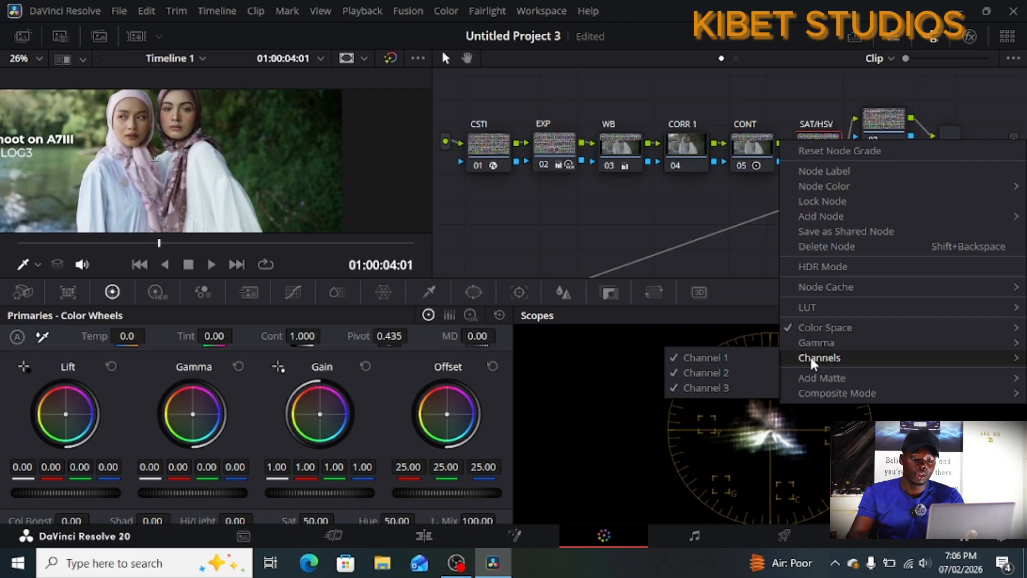
left_click(732, 353)
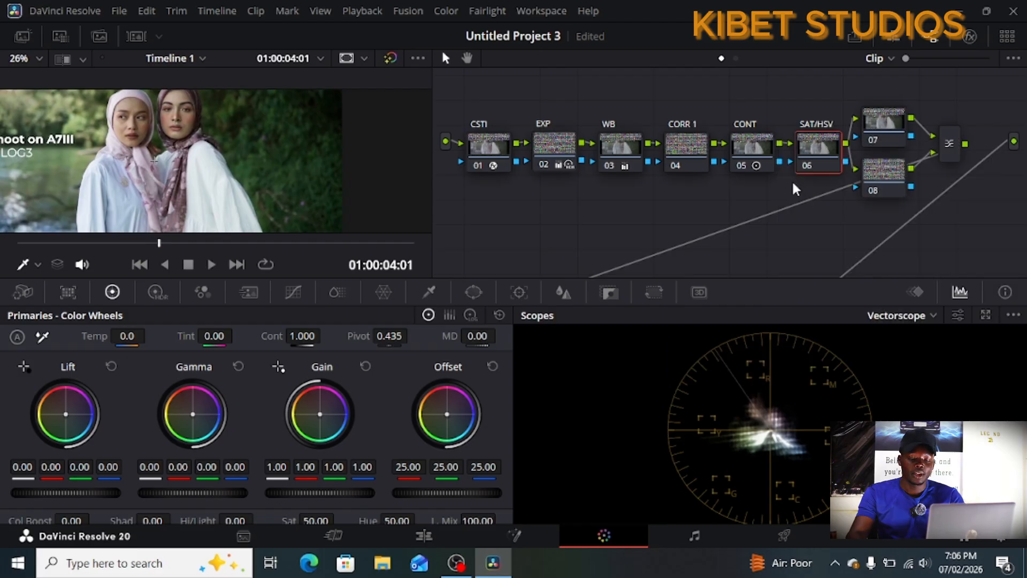
Step: Disable Channel 3 of the SAT/HSV node and lower its master gamma to -0.01
right_click(813, 148)
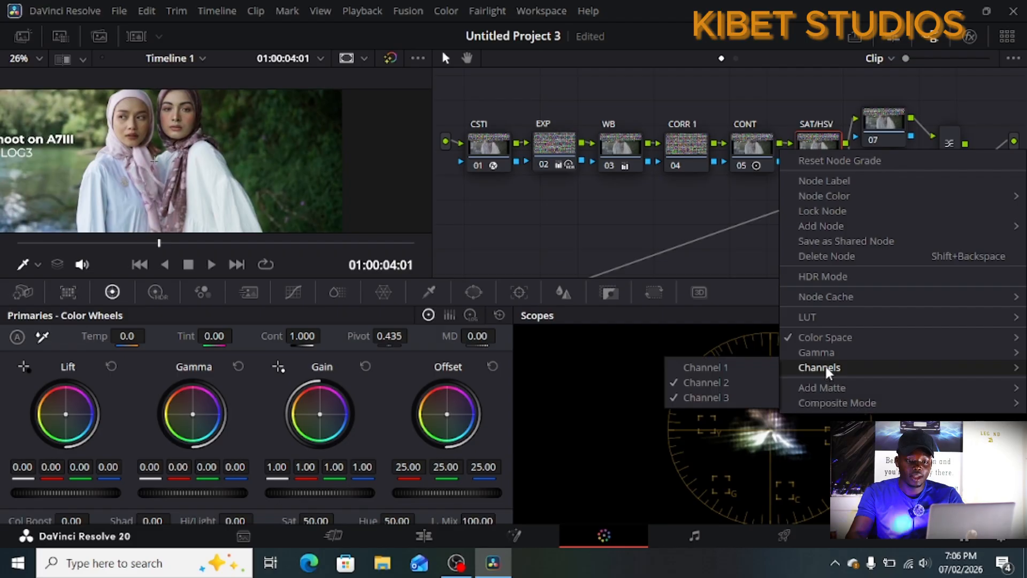
left_click(730, 396)
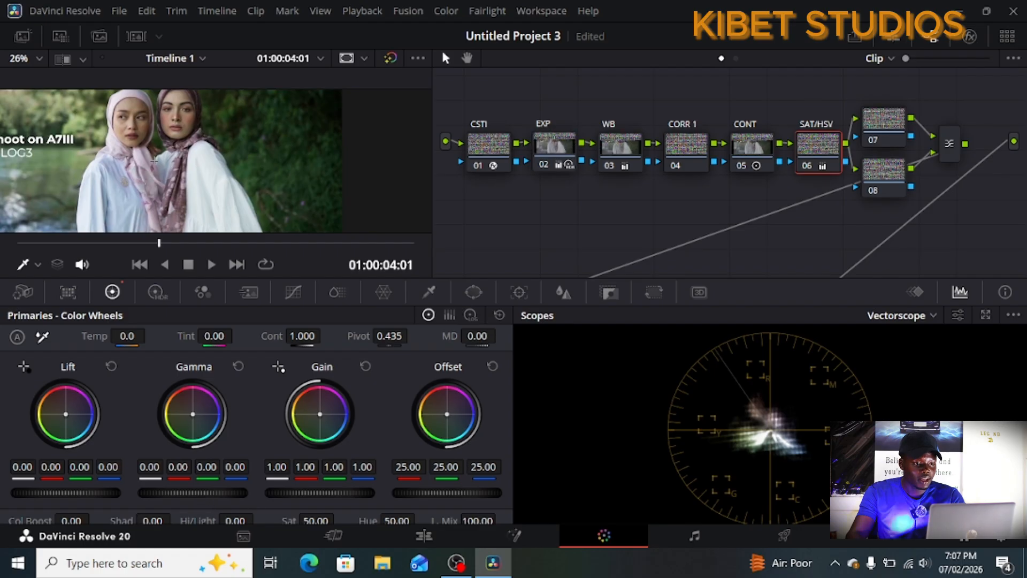
left_click_drag(193, 492, 186, 492)
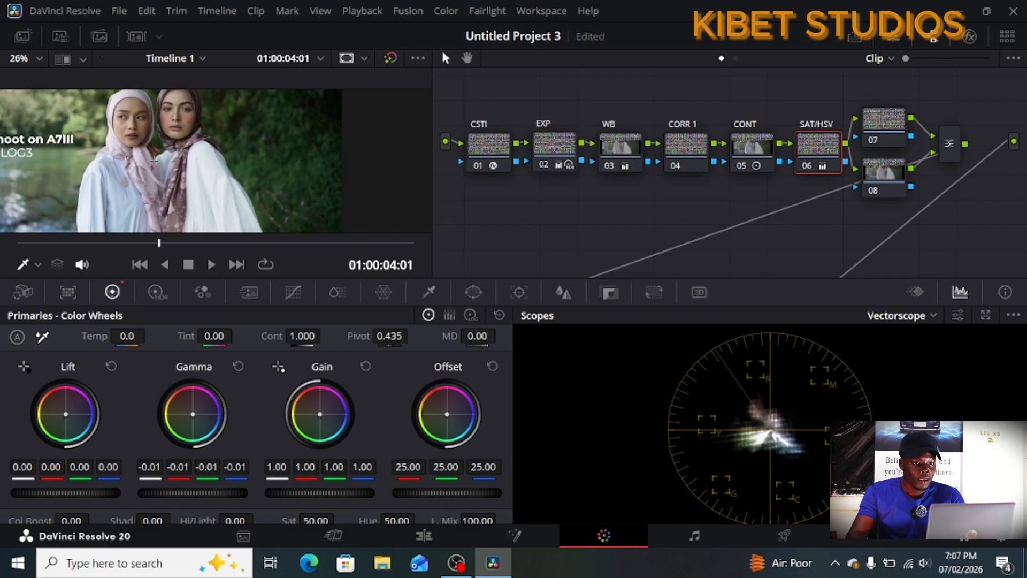
Step: Compare the image with the SAT/HSV node off and on, and inspect the women and the background at different viewer magnifications
left_click(806, 166)
left_click(805, 165)
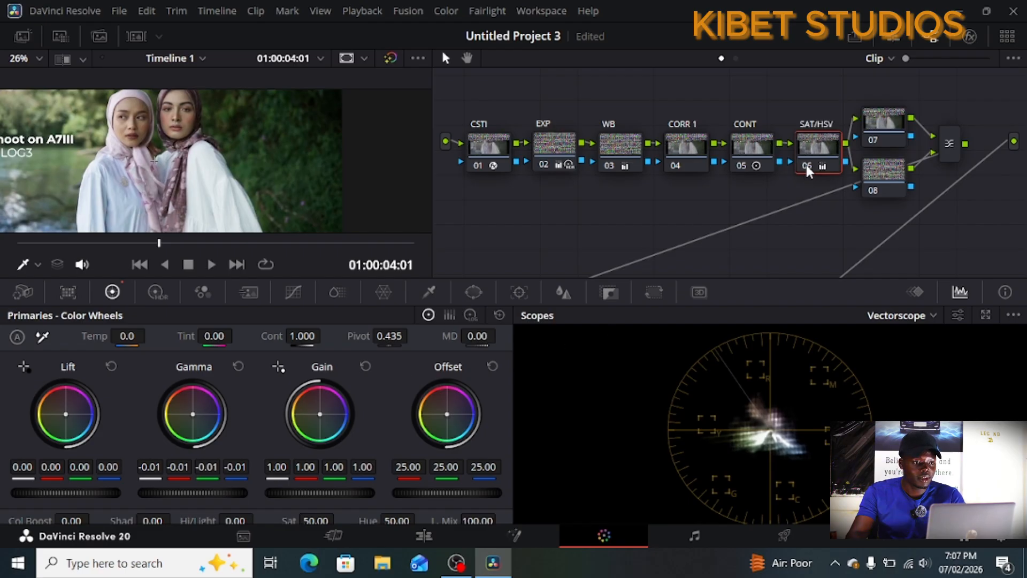
left_click(805, 163)
left_click(806, 164)
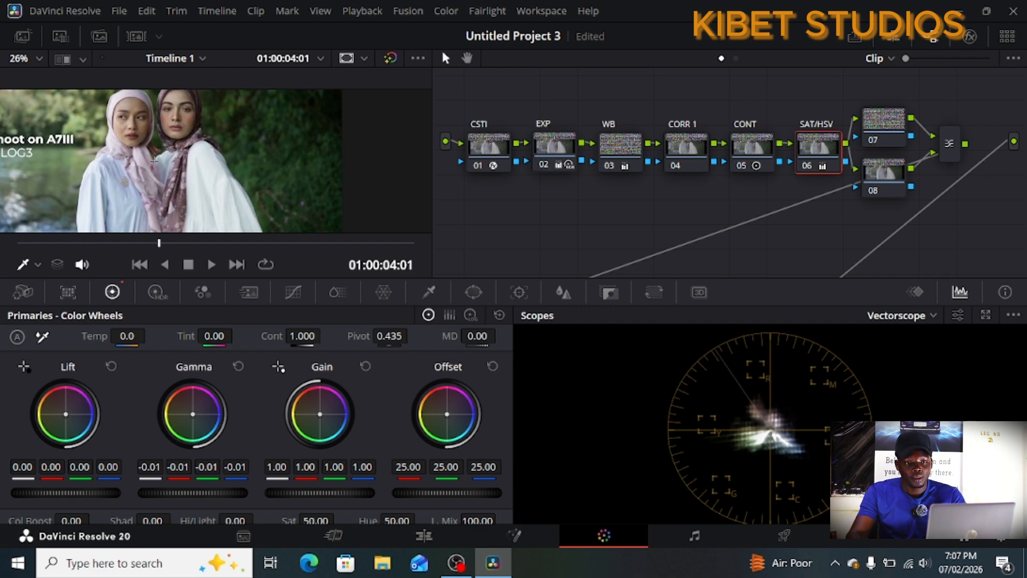
scroll(310, 175, "up", 1)
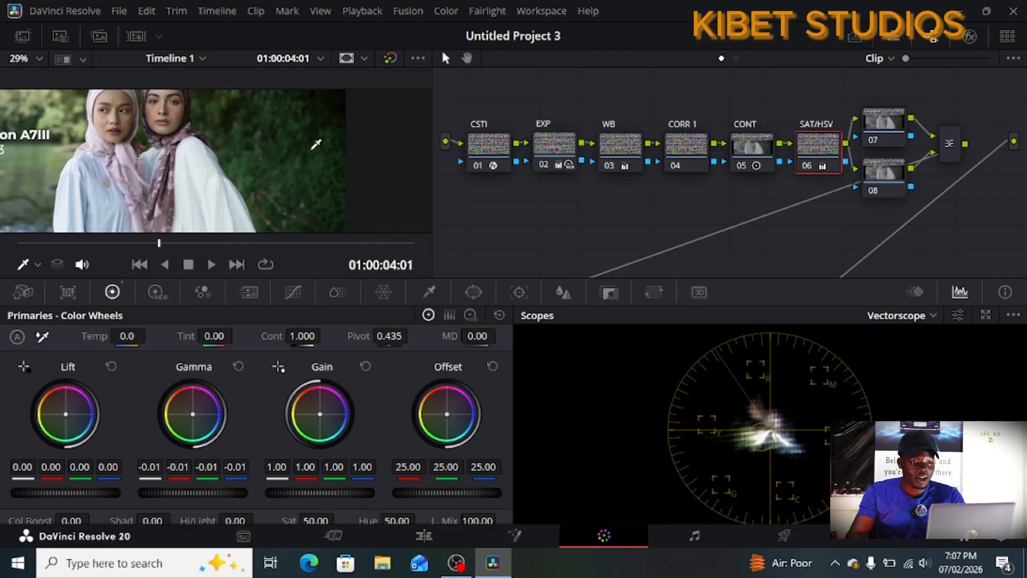
scroll(315, 143, "down", 3)
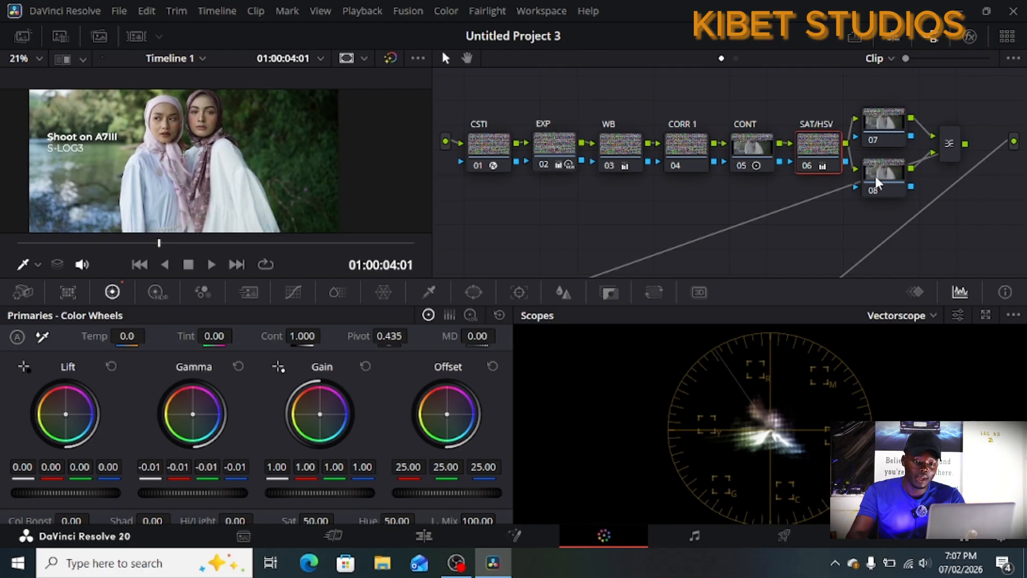
Step: Sample the facial skin tone on node 07 and pull the white and black end points of its custom curve slightly inward
left_click(888, 122)
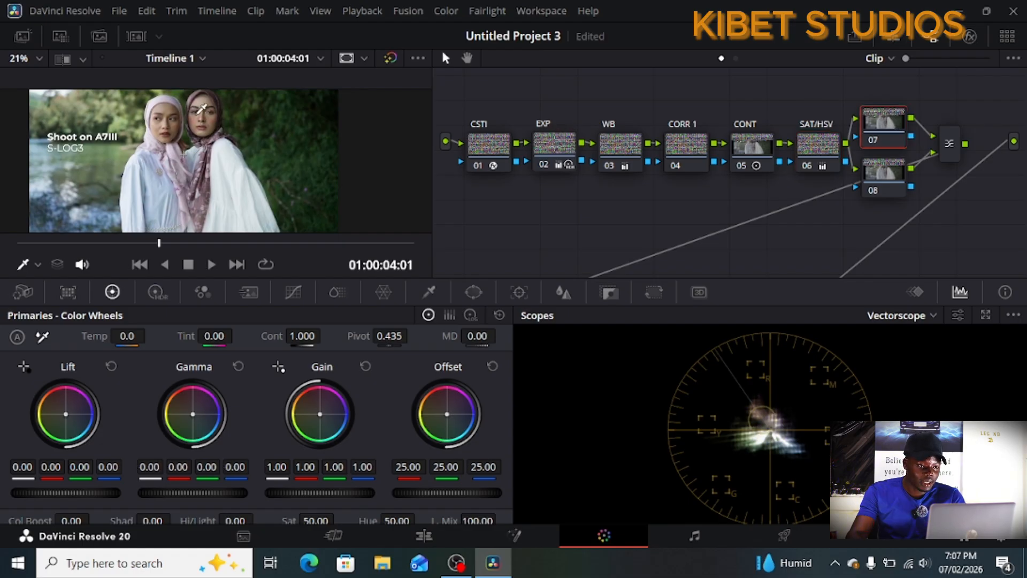
left_click(200, 118)
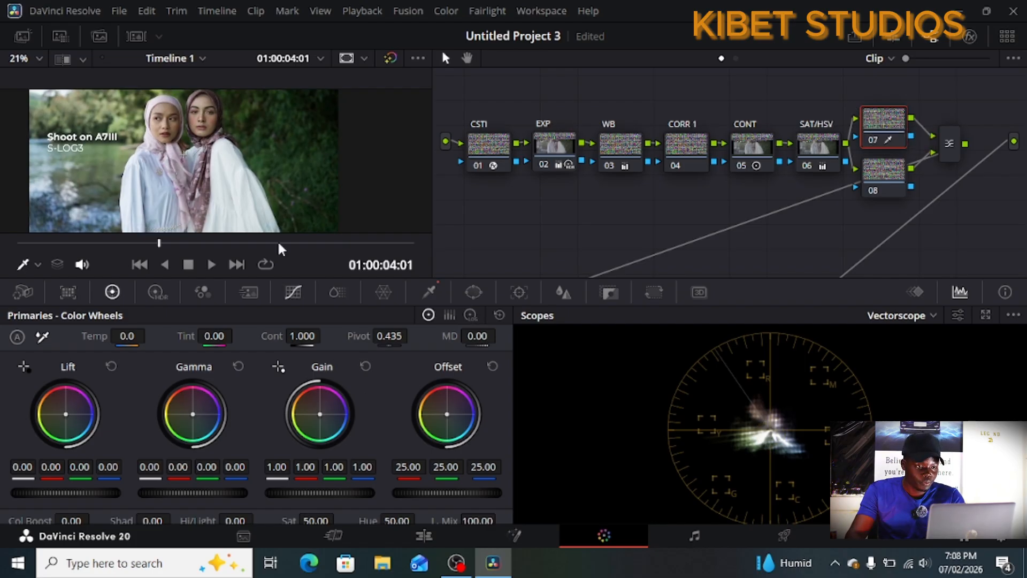
left_click(294, 294)
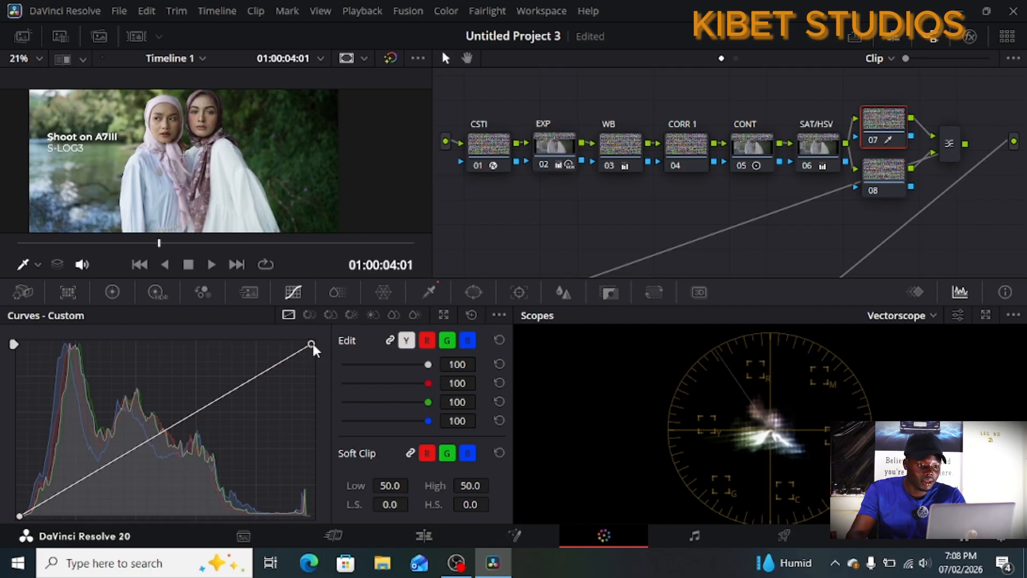
left_click_drag(311, 343, 294, 344)
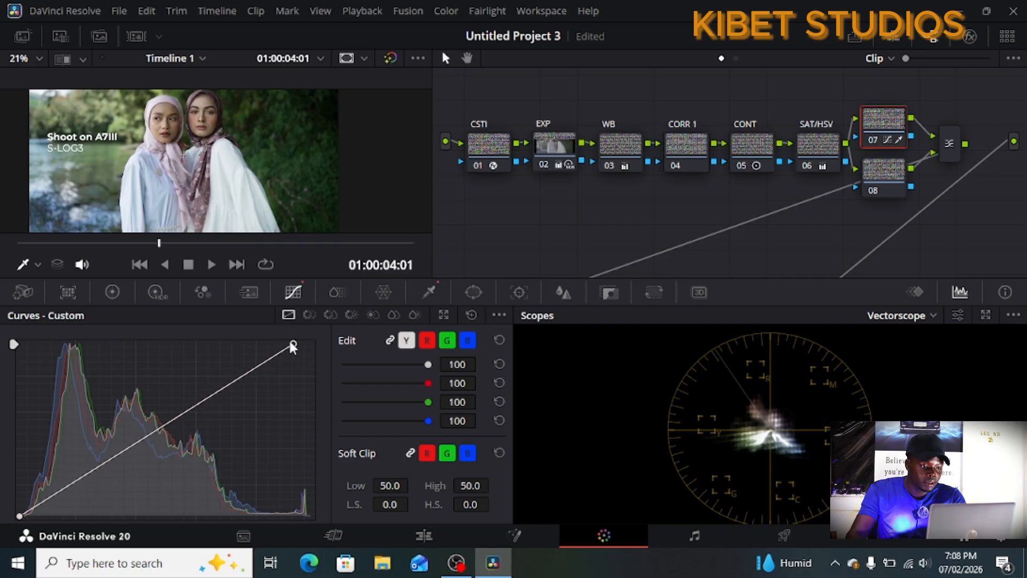
left_click(20, 515)
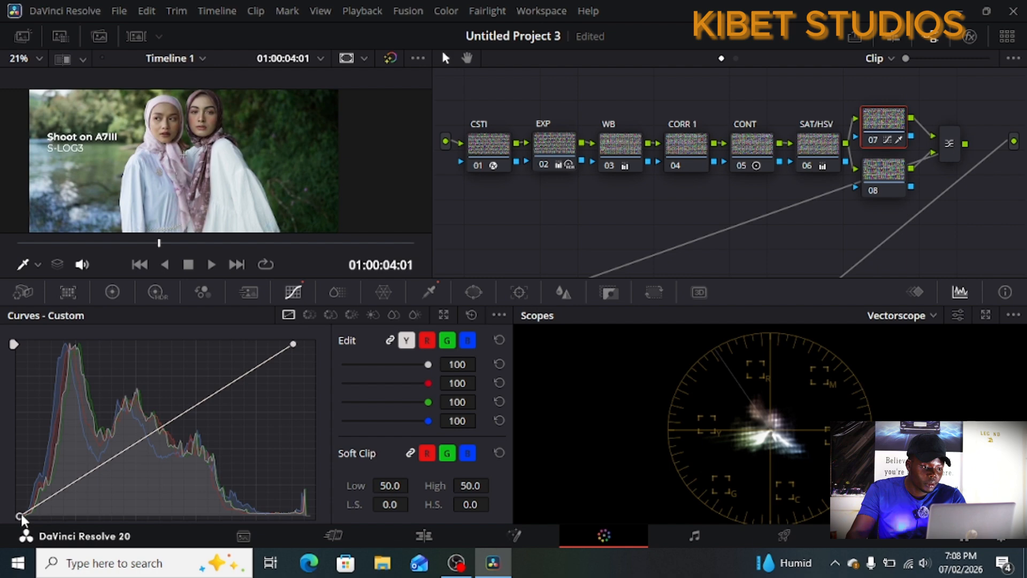
left_click_drag(21, 516, 24, 517)
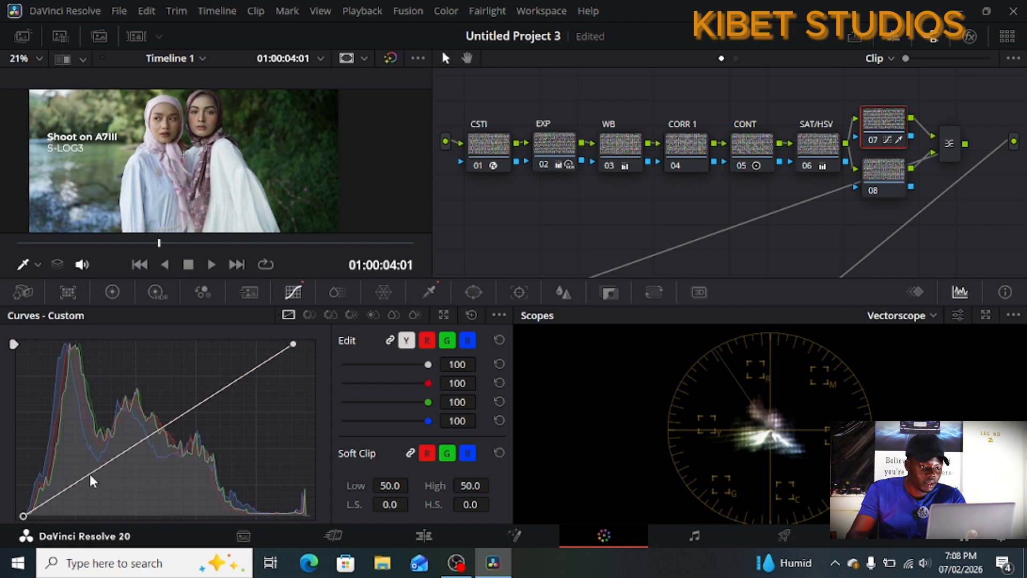
Step: Anchor the midtones of node 07's custom curve, adjust a shadow point slightly, raise a highlight point, and compare the node off and on
left_click(160, 427)
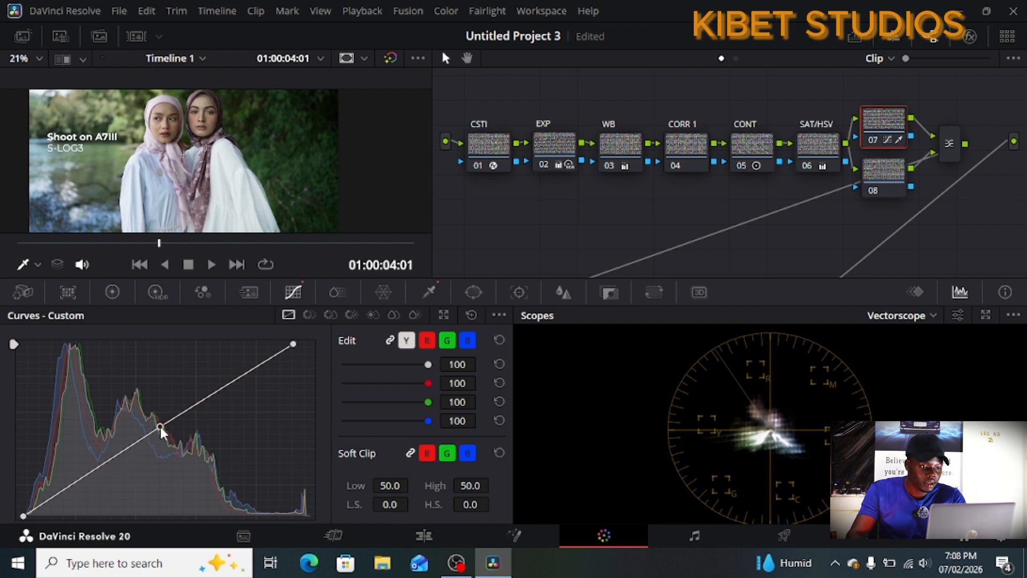
left_click(81, 474)
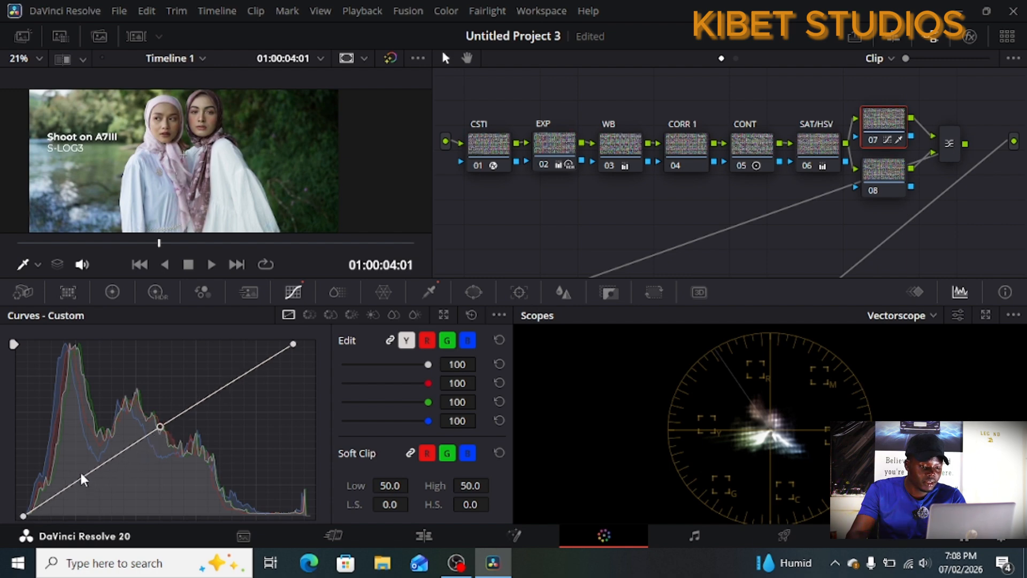
left_click(227, 381)
left_click_drag(81, 473, 83, 478)
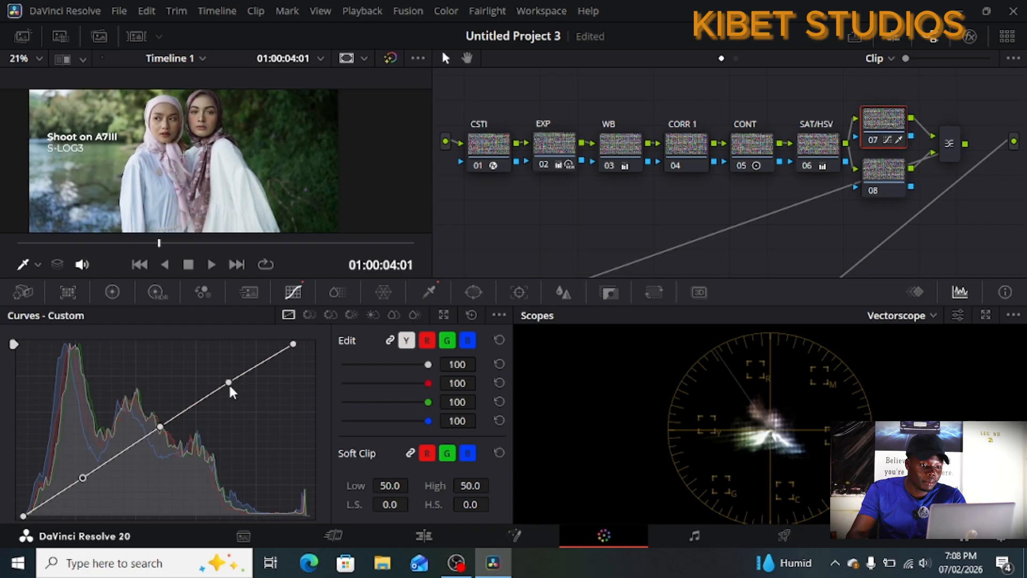
left_click_drag(225, 381, 224, 376)
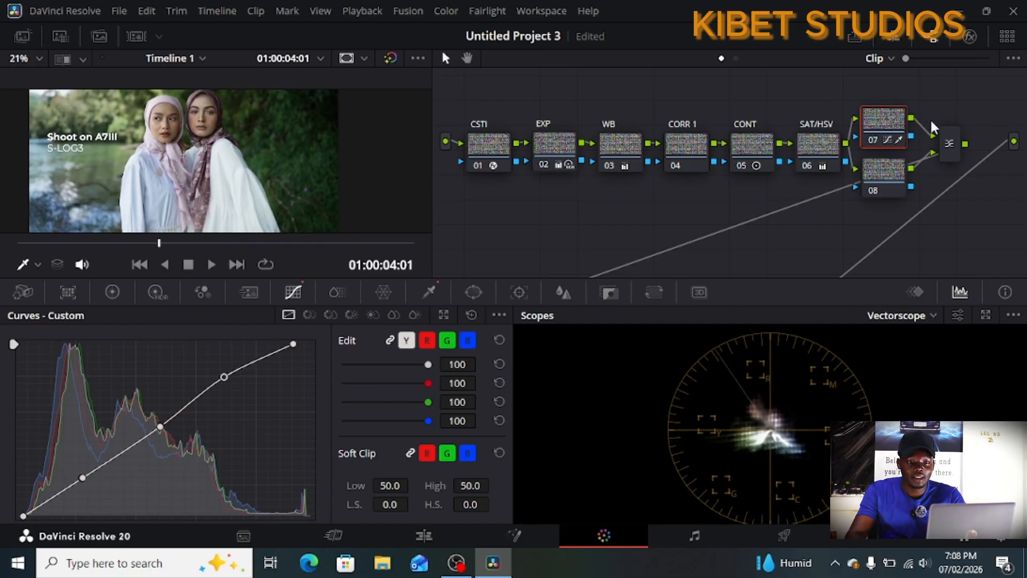
left_click(873, 137)
left_click(873, 137)
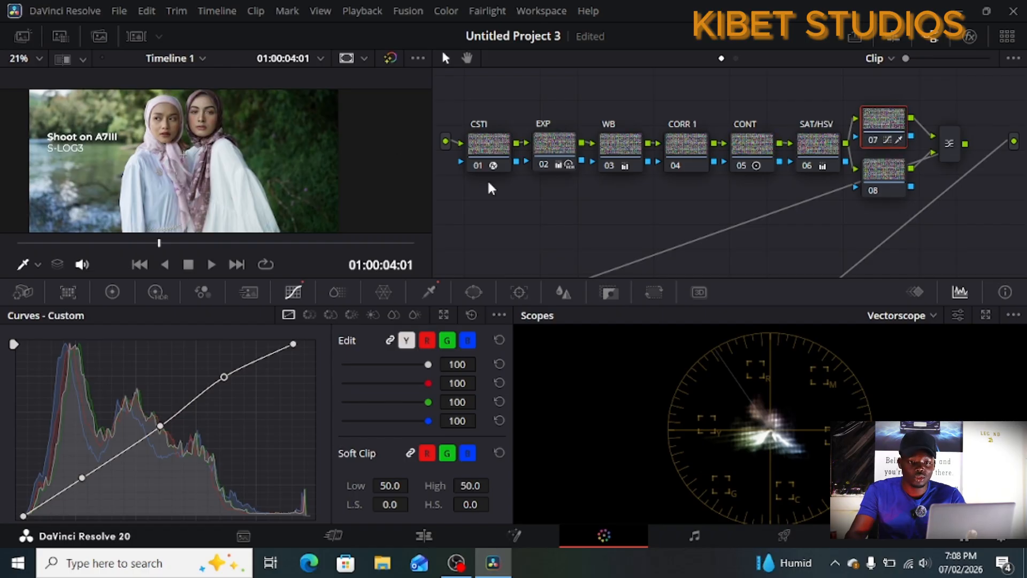
Step: Add four control points to node 07's Hue Vs Sat curve, two in the orange range and two in the green range
left_click(309, 315)
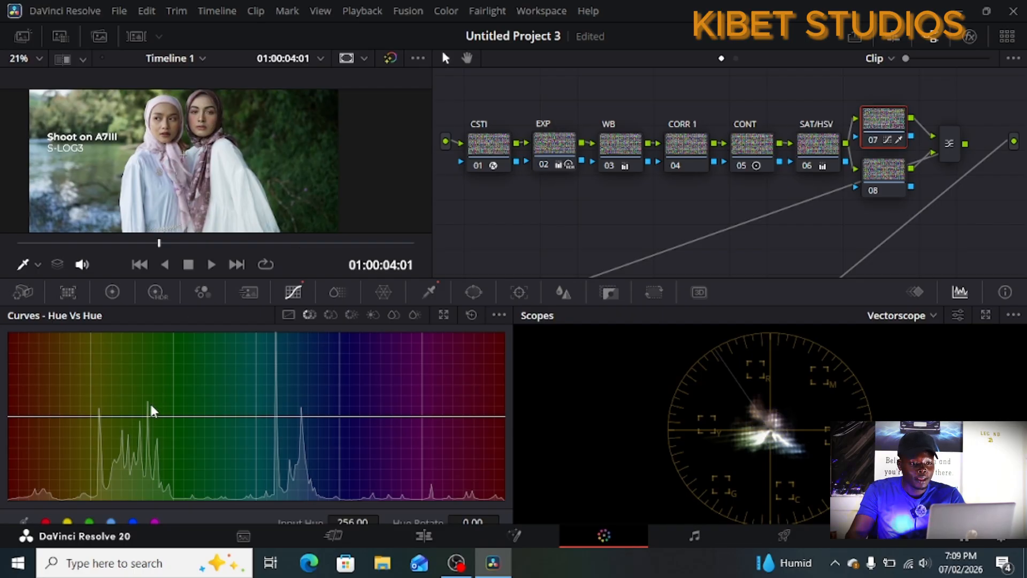
left_click(330, 315)
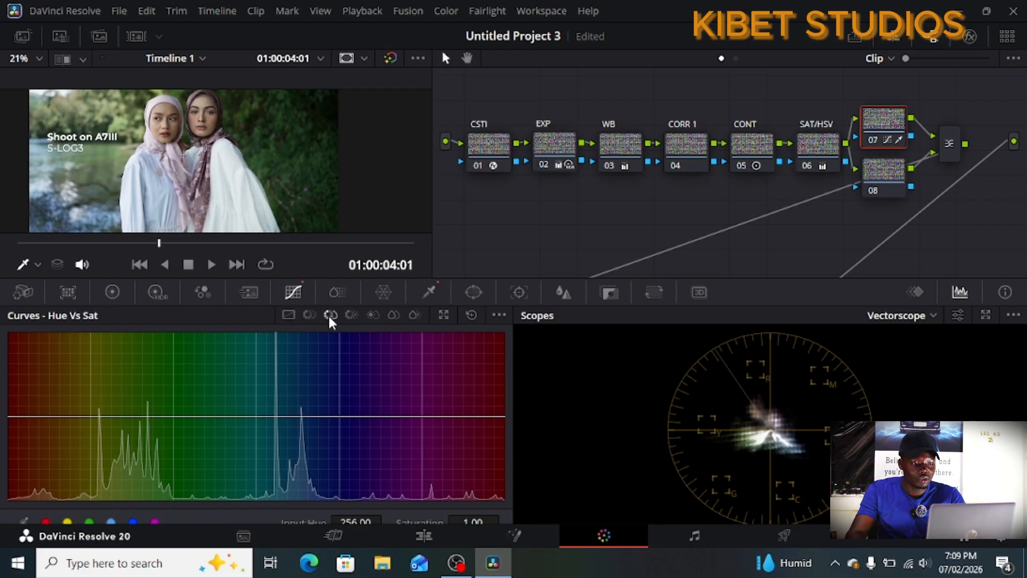
left_click(57, 416)
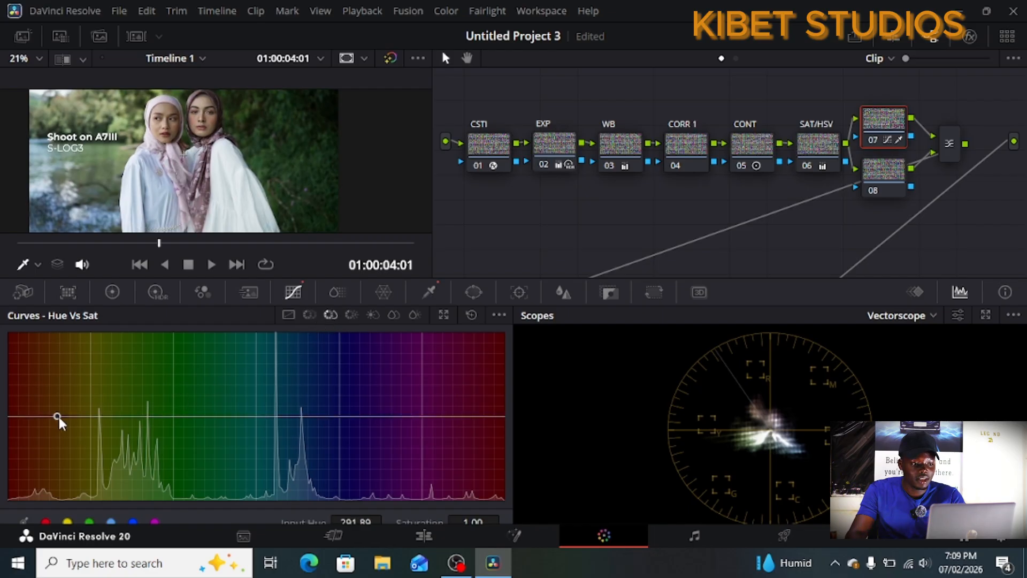
left_click(134, 416)
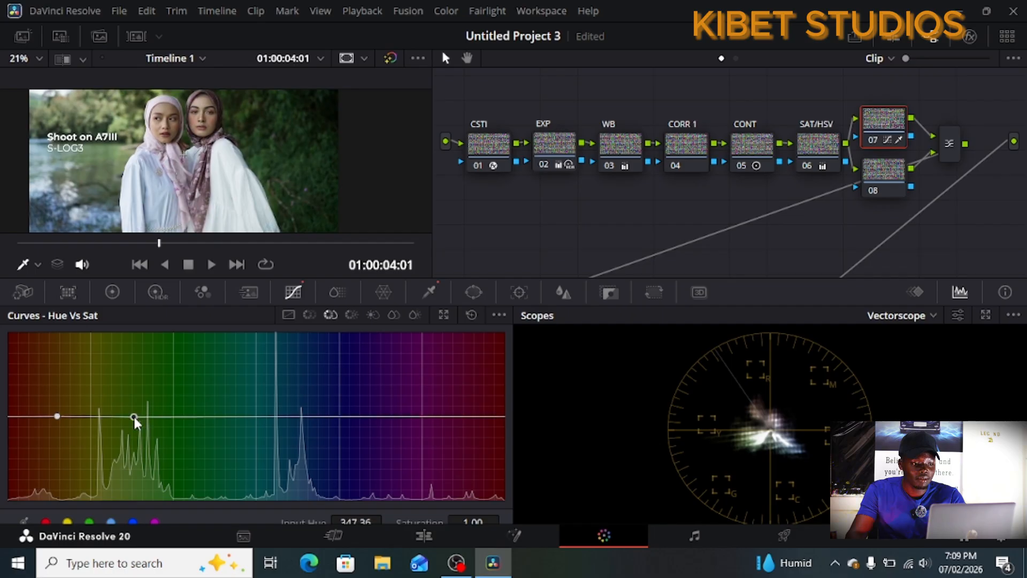
left_click_drag(56, 416, 48, 416)
left_click(63, 415)
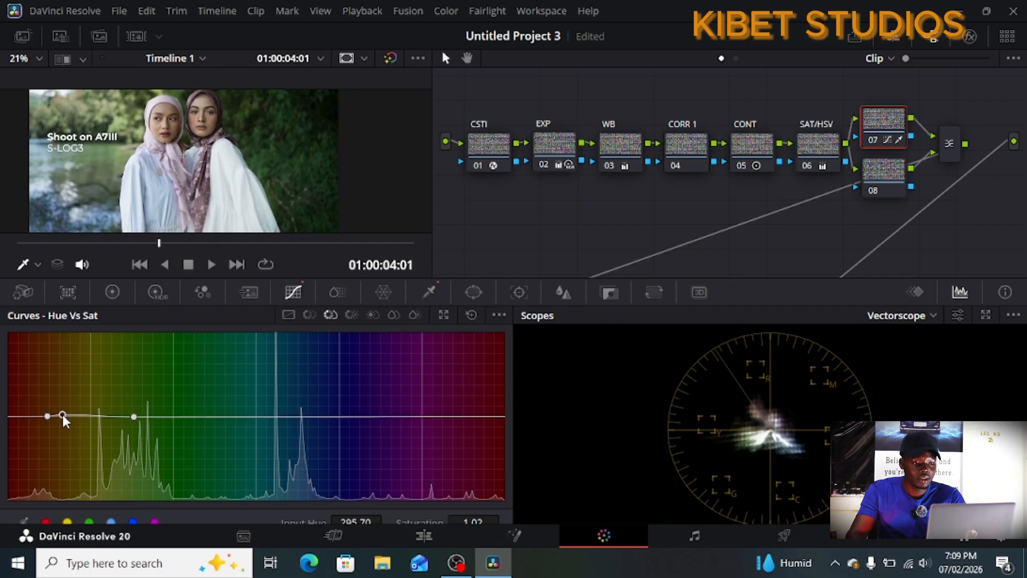
left_click(122, 415)
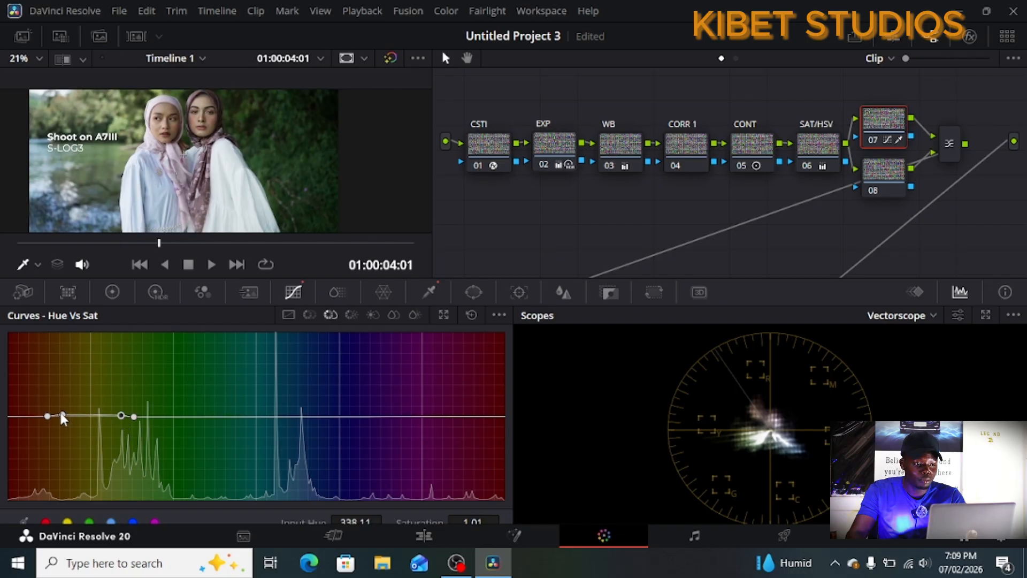
Step: Raise the two inner Hue Vs Sat points of node 07 to a saturation of 1.13 in the orange and 1.10 in the green
left_click_drag(60, 413, 57, 405)
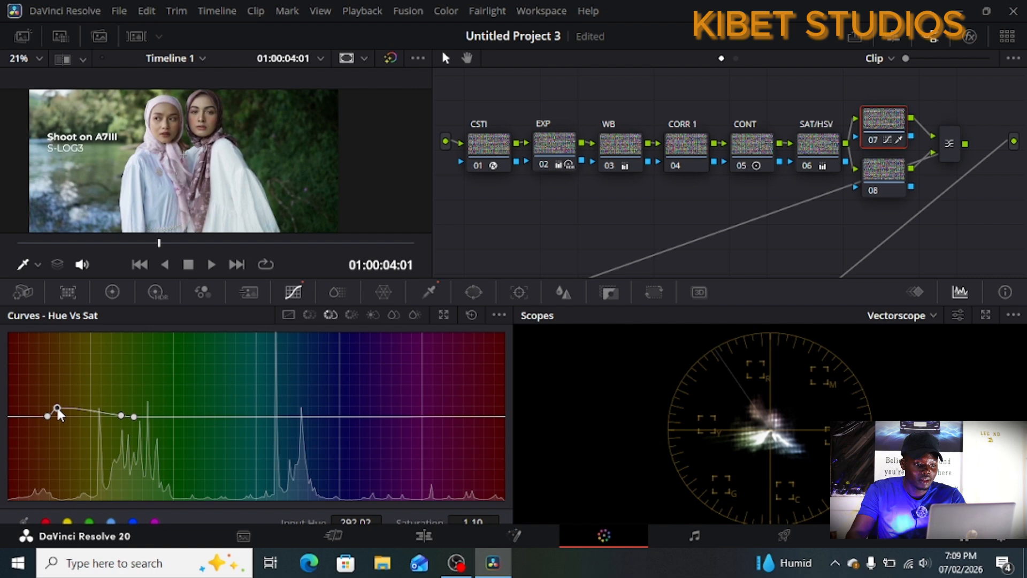
left_click_drag(119, 415, 113, 409)
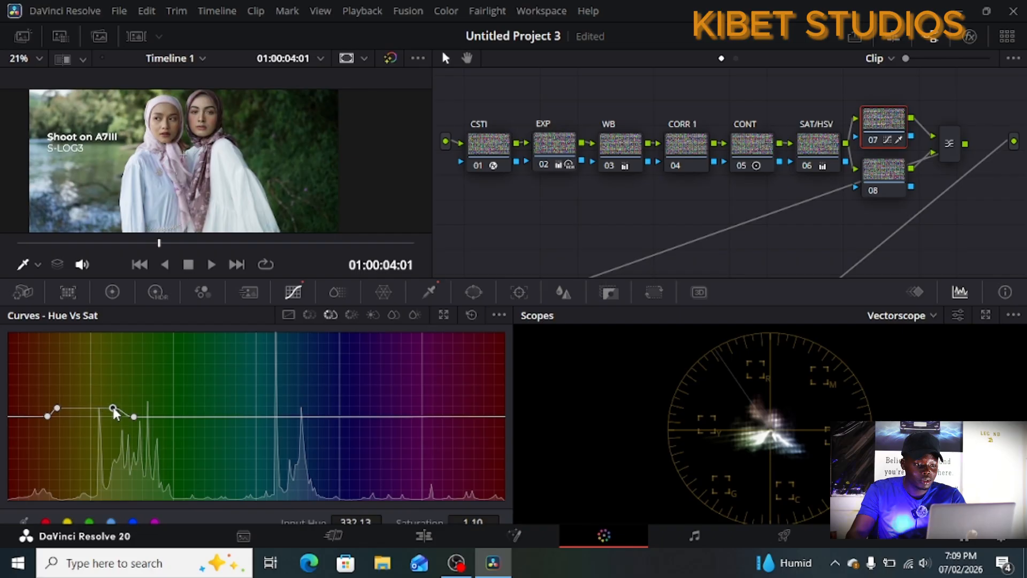
left_click(57, 407)
left_click_drag(58, 410, 63, 409)
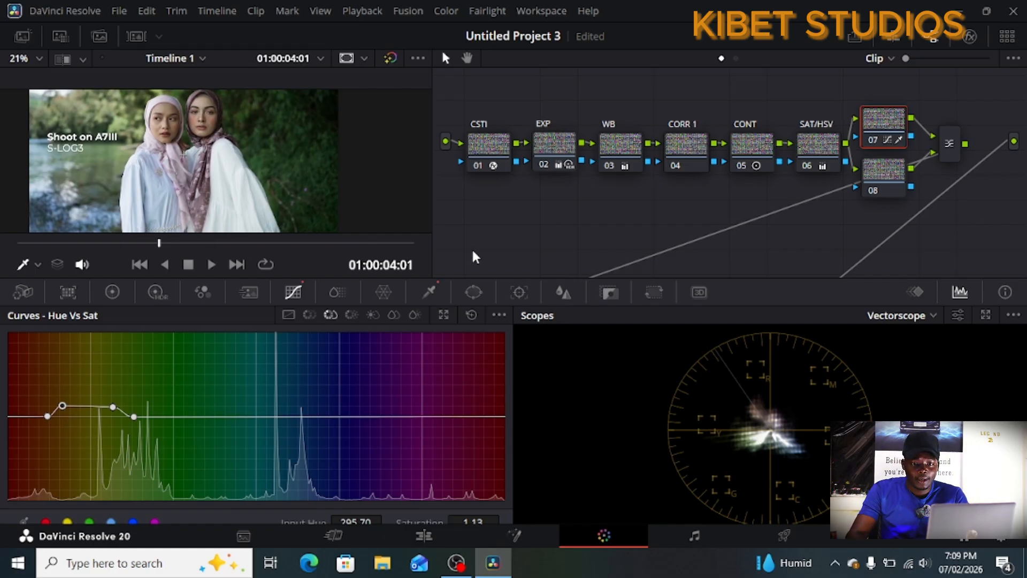
Step: Select node 08 and sample the green background foliage to add a point to its custom curve
left_click(893, 177)
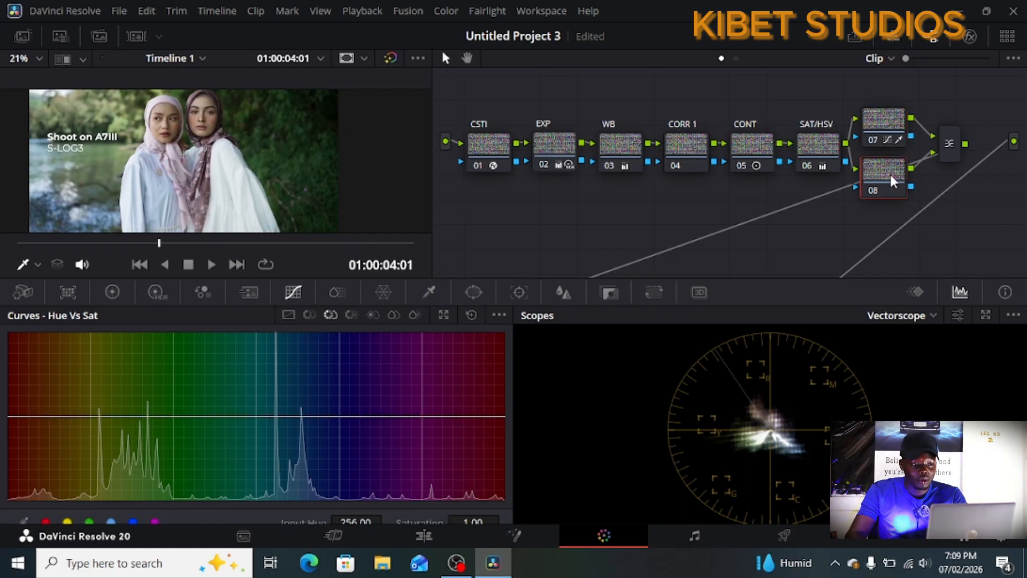
left_click(288, 315)
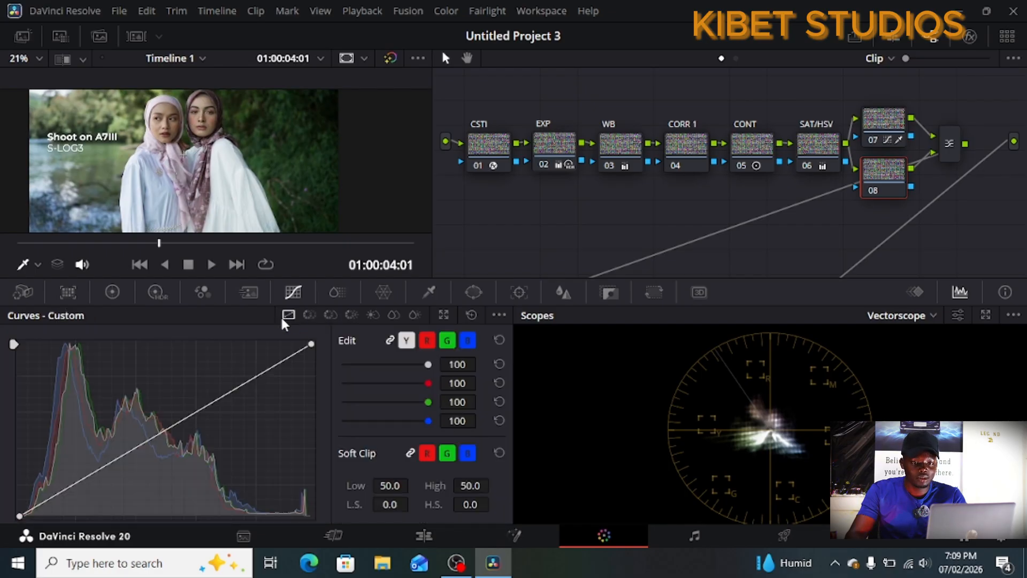
left_click(283, 142)
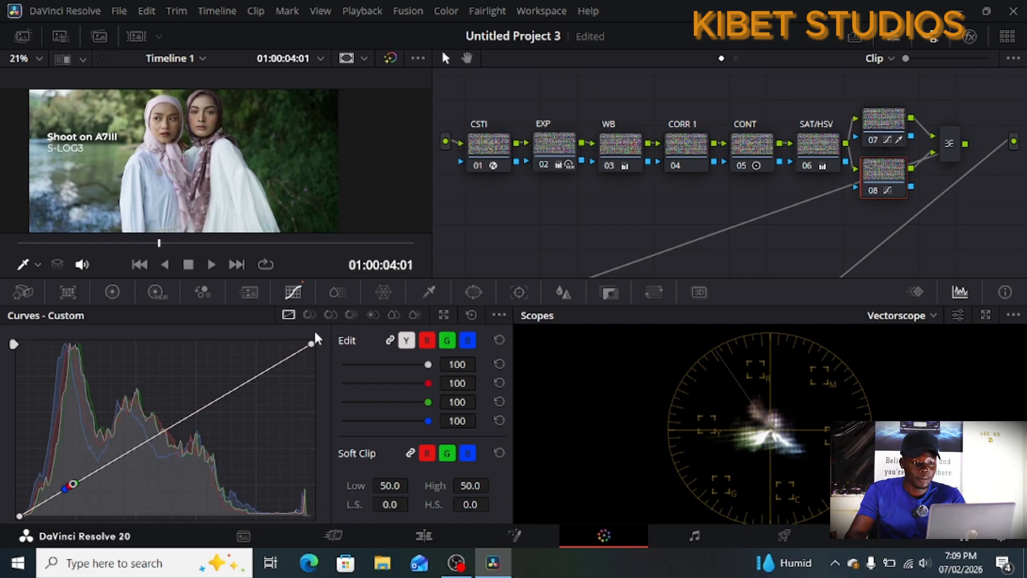
Step: Try red levels of 1.36, 1.06 and 0.91 for the Red Output in node 08's RGB Mixer, and set it to 1.30
left_click(202, 294)
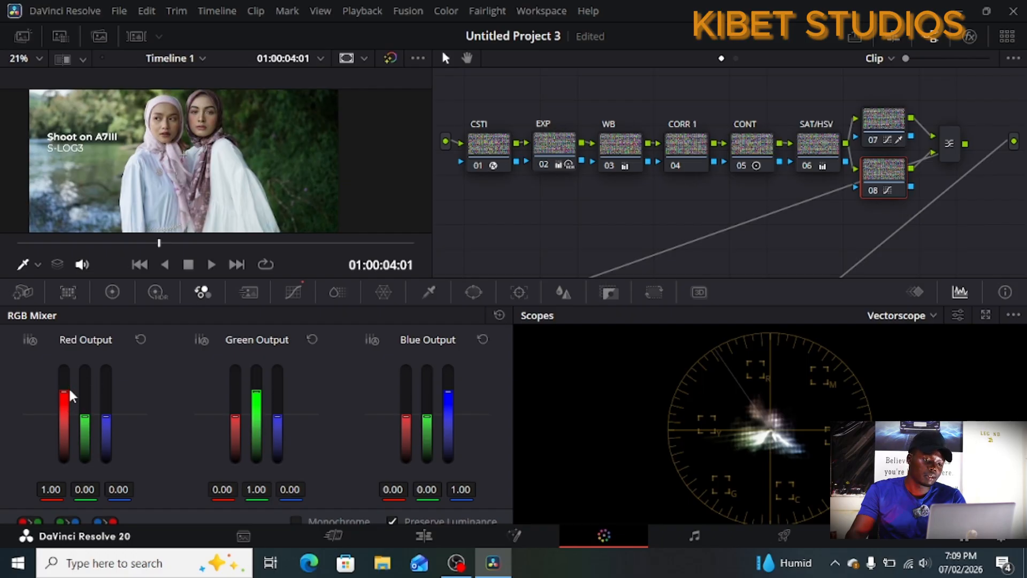
left_click_drag(67, 388, 63, 381)
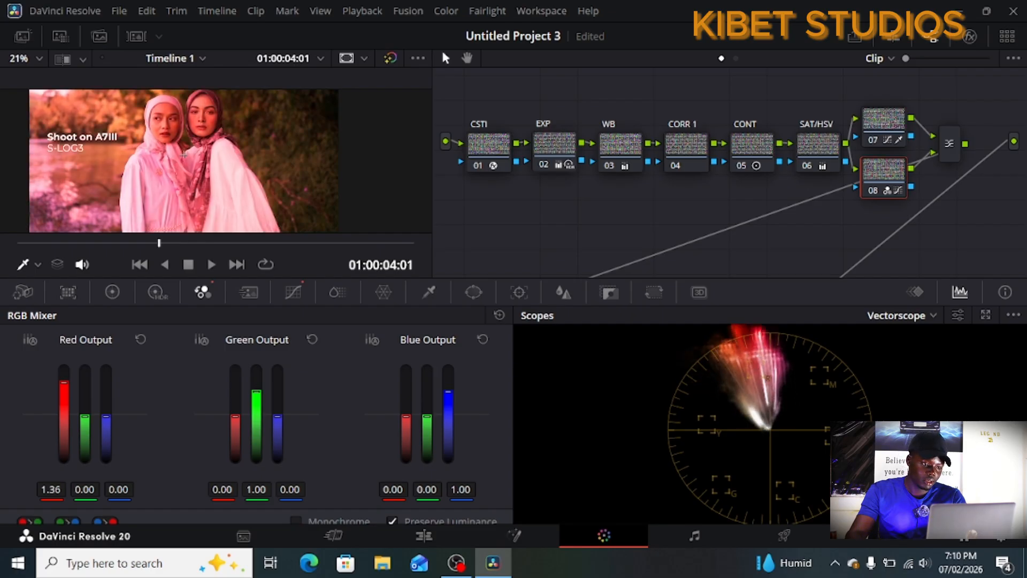
left_click_drag(64, 381, 64, 388)
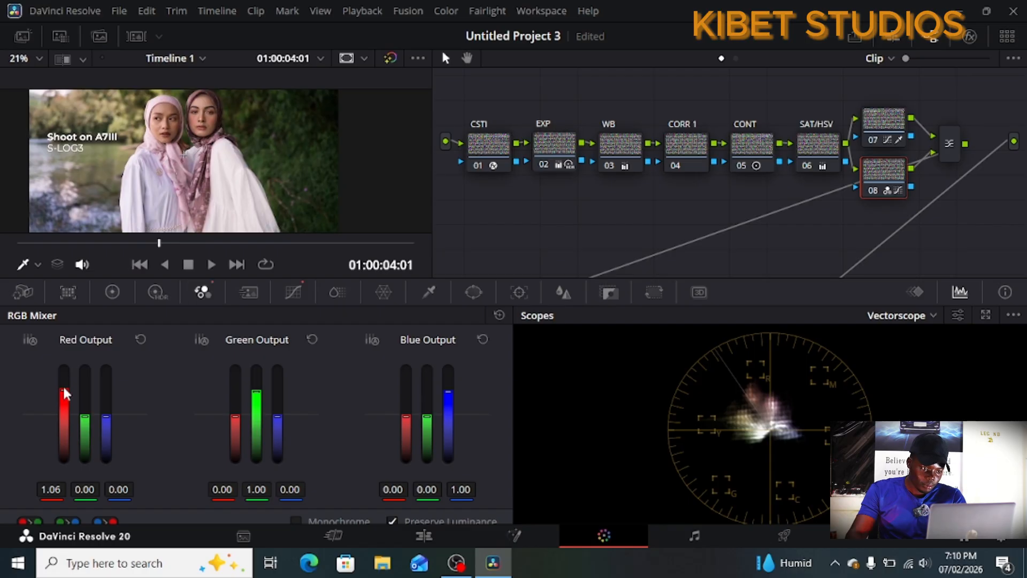
left_click_drag(65, 387, 65, 394)
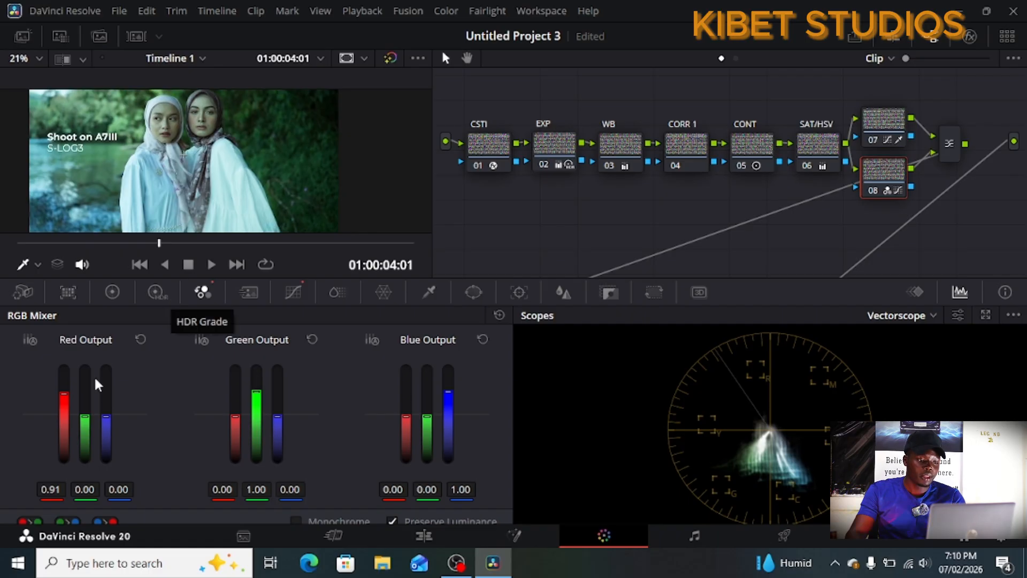
left_click_drag(67, 394, 66, 384)
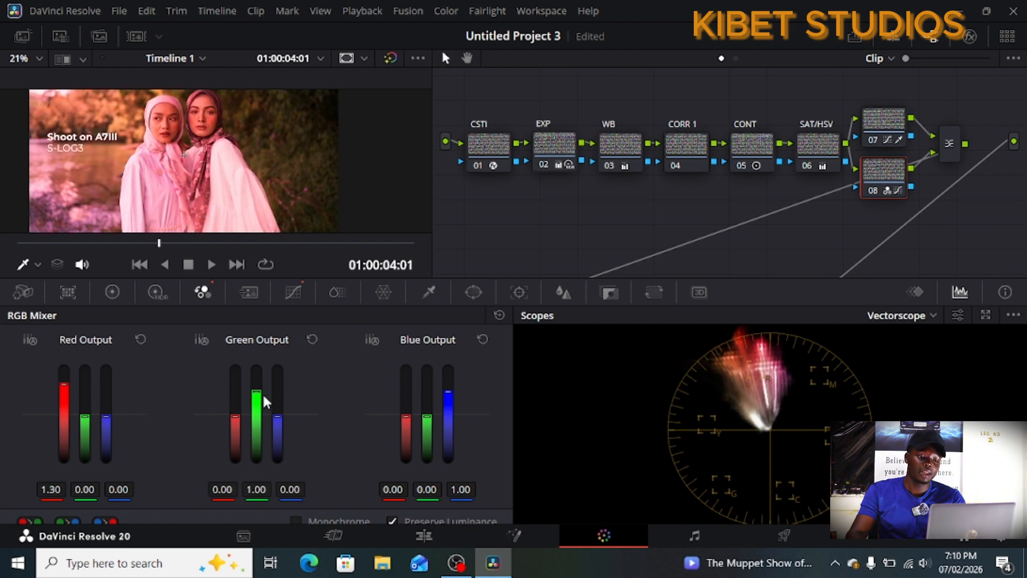
Step: Set the Green Output's green level and the Blue Output's blue level to 1.30 in node 08's RGB Mixer
left_click_drag(256, 392, 256, 384)
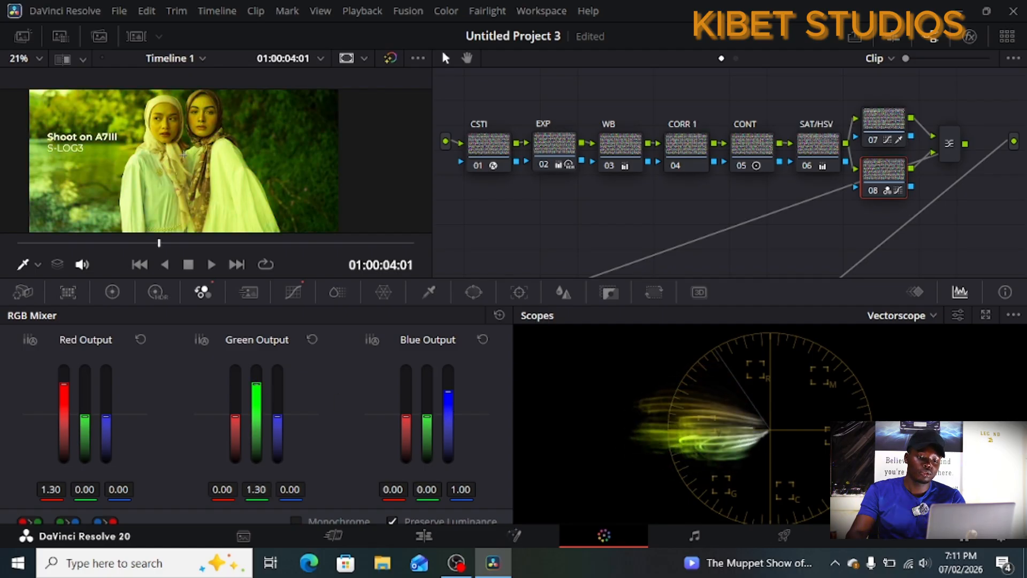
left_click_drag(448, 392, 448, 384)
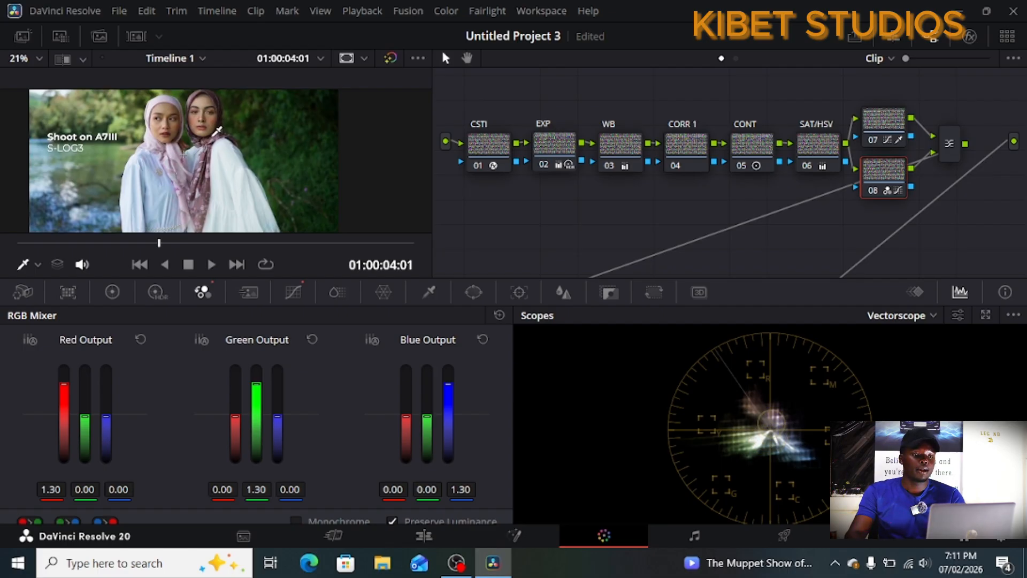
scroll(279, 140, "up", 1)
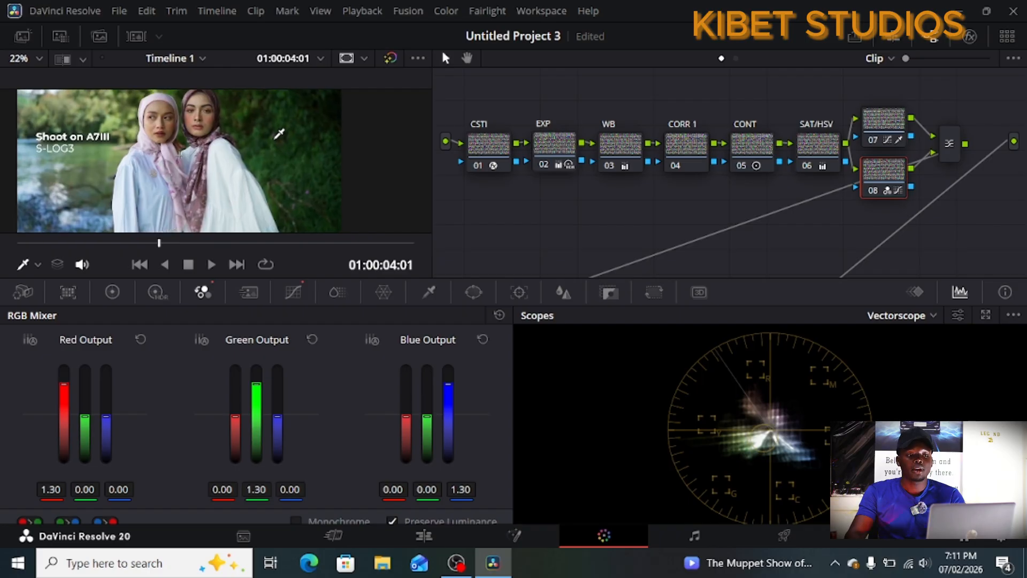
scroll(279, 140, "down", 3)
scroll(284, 141, "down", 2)
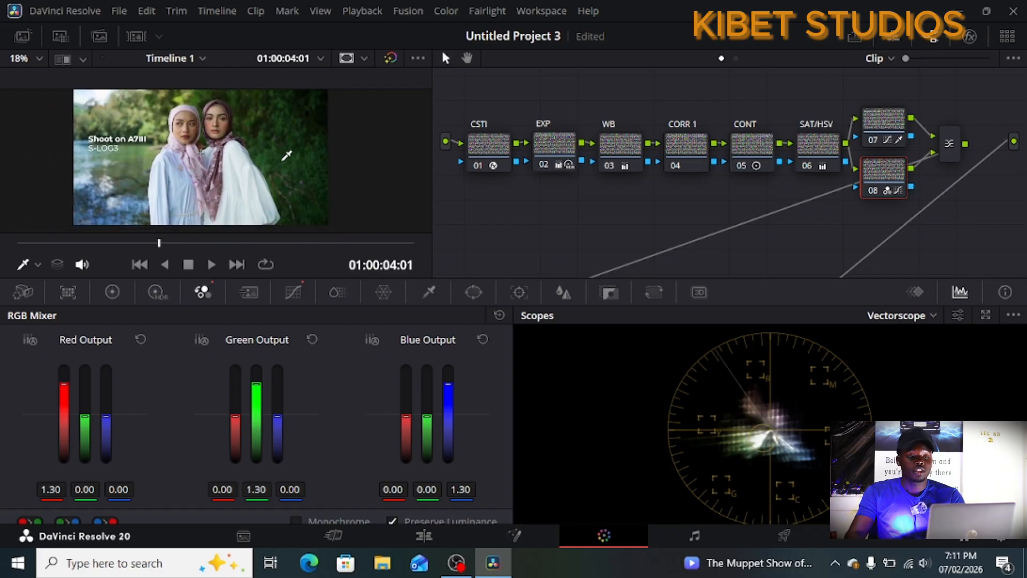
Step: Isolate the luma channel in node 08's custom curves and lower its white endpoint slightly
left_click(294, 293)
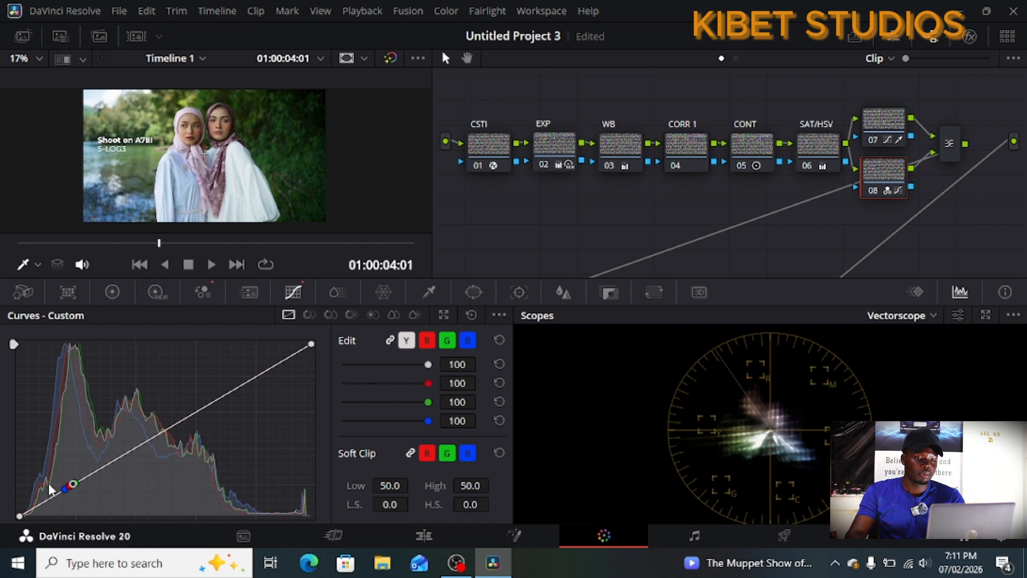
left_click(407, 343)
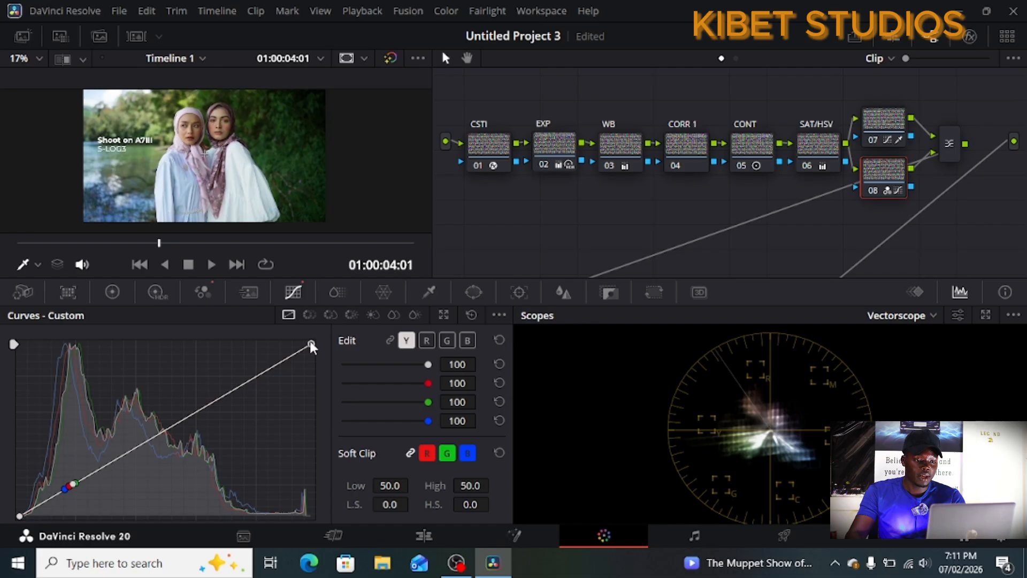
left_click_drag(312, 344, 317, 353)
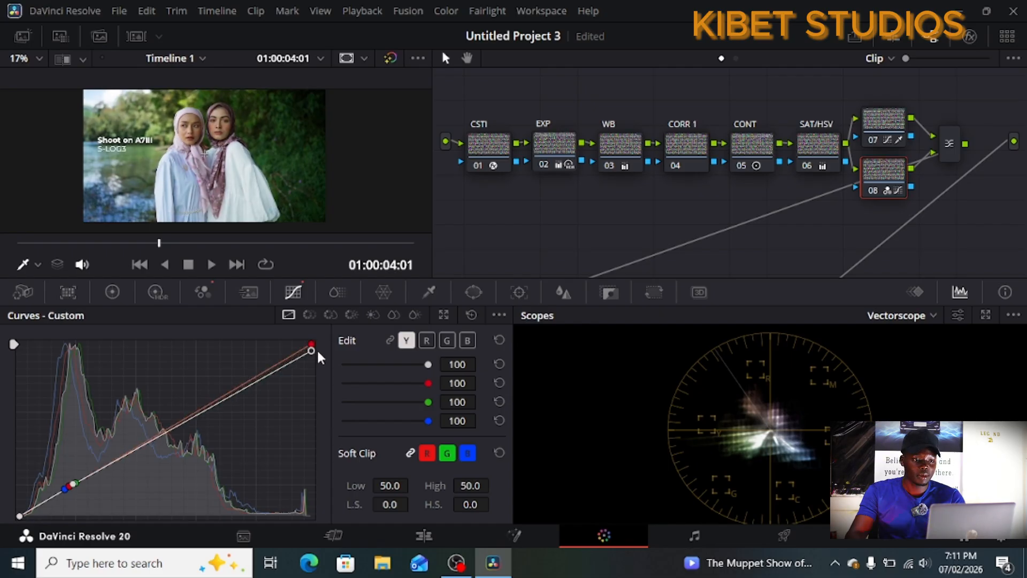
Step: Add shadow, midtone and highlight points to node 08's luma curve, pulling the midtone point slightly down
left_click(56, 493)
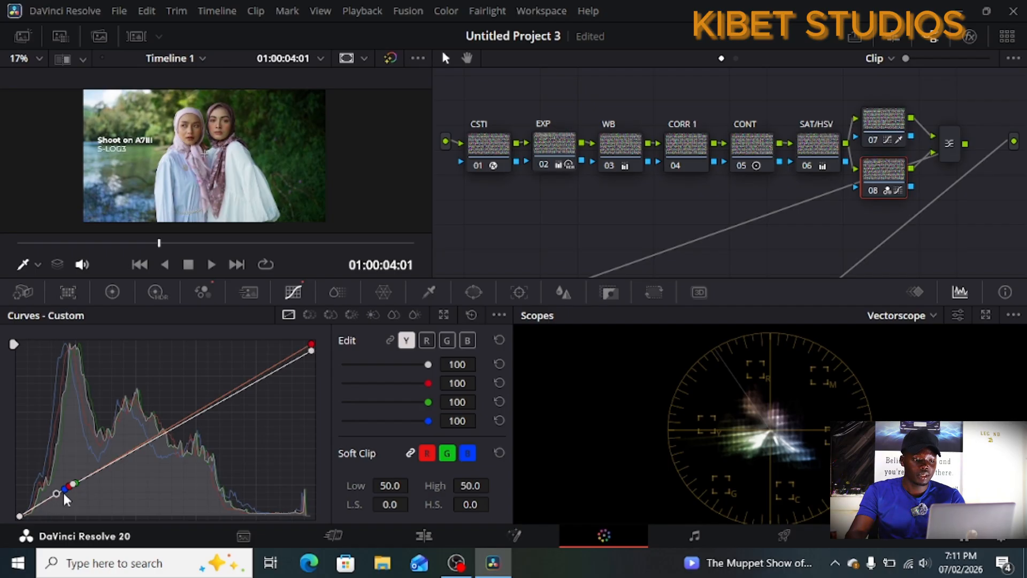
left_click(190, 417)
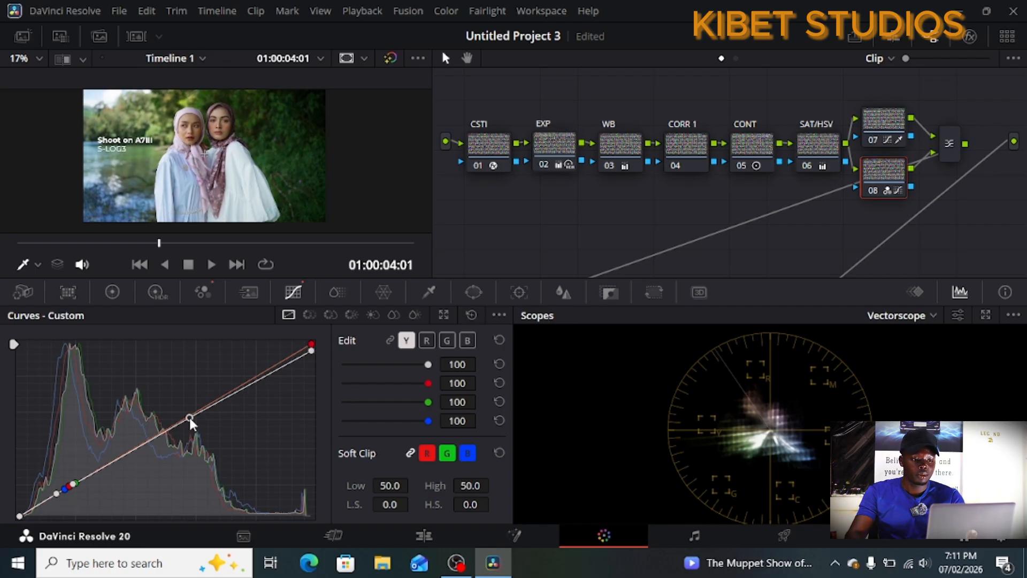
left_click_drag(190, 419, 184, 425)
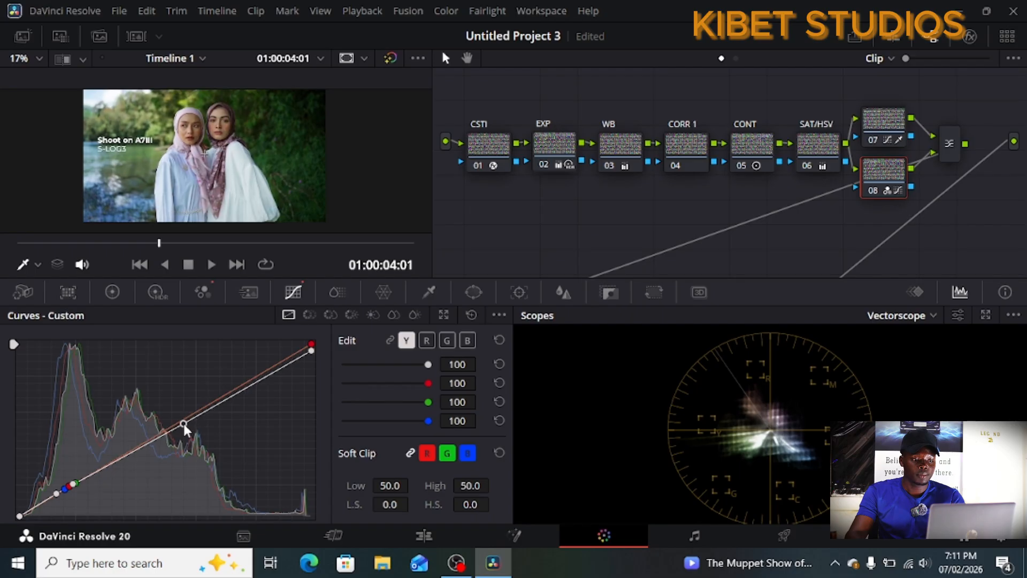
left_click(259, 378)
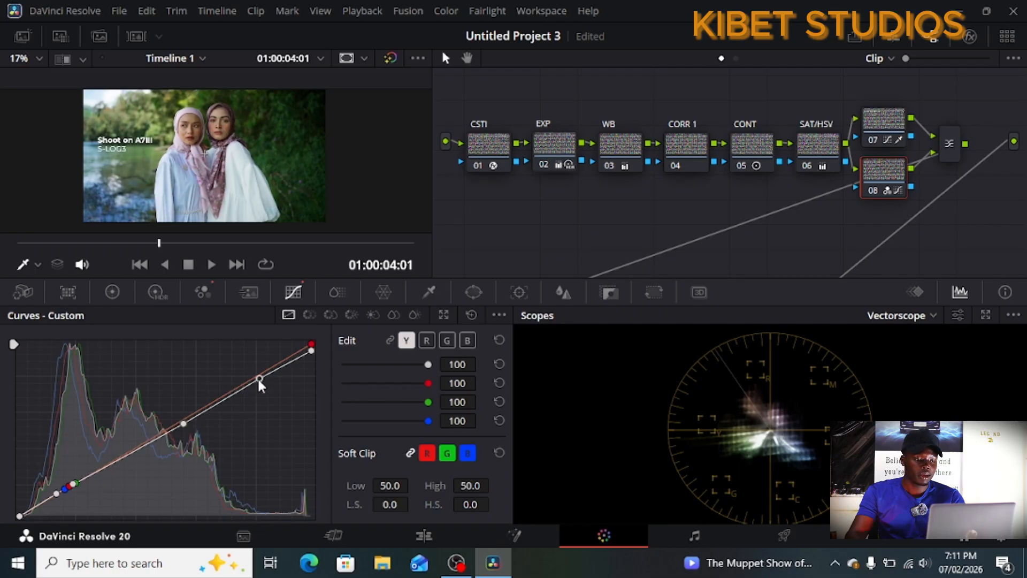
Step: Add a lower-midtone point to node 08's luma curve and pull the shadow and highlight points slightly down
left_click(73, 487)
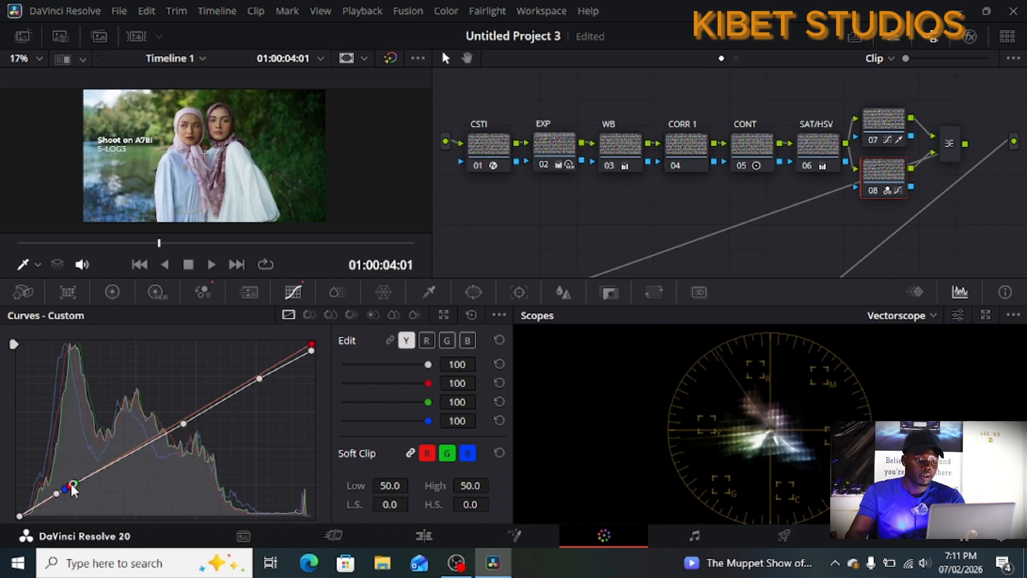
left_click_drag(72, 486, 107, 468)
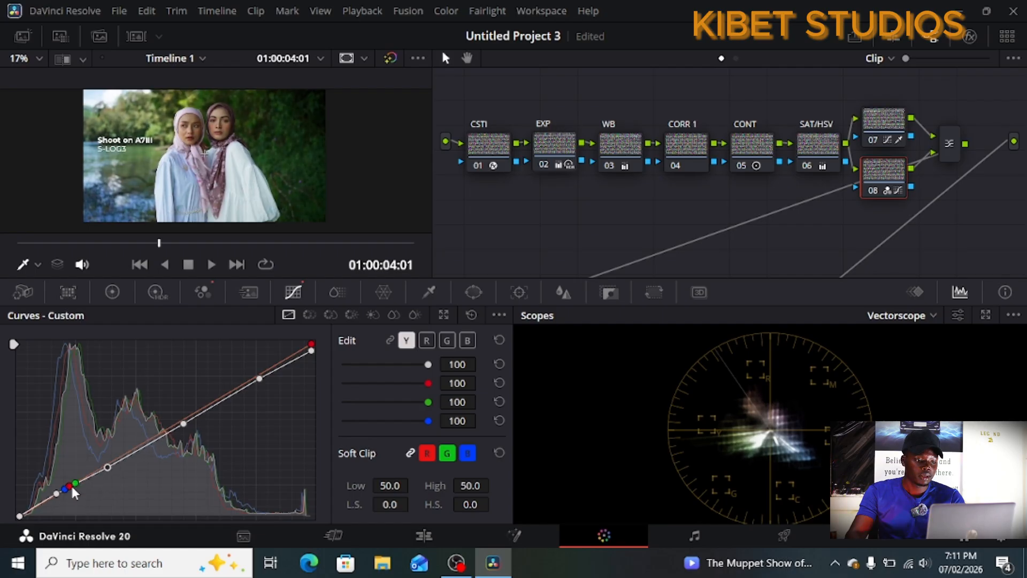
left_click_drag(52, 494, 58, 498)
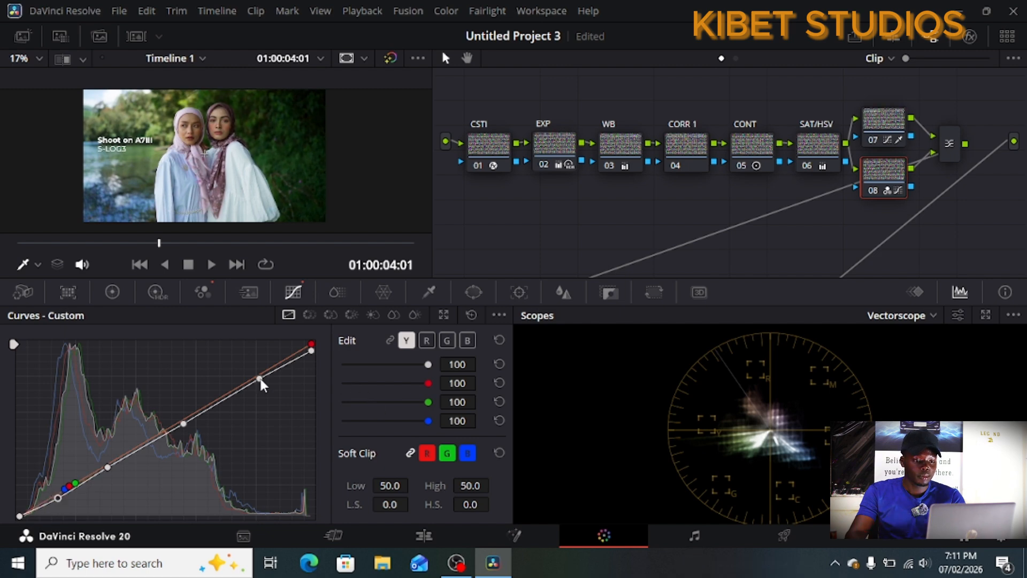
left_click_drag(259, 378, 259, 381)
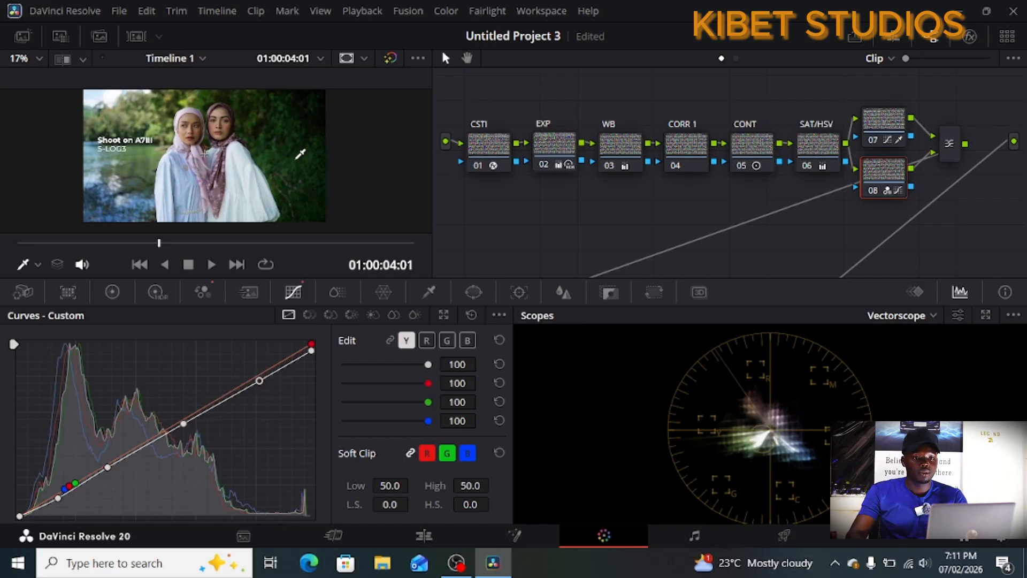
Step: Select the MASK OUT node and enable a circular power window on it
scroll(916, 144, "up", 1)
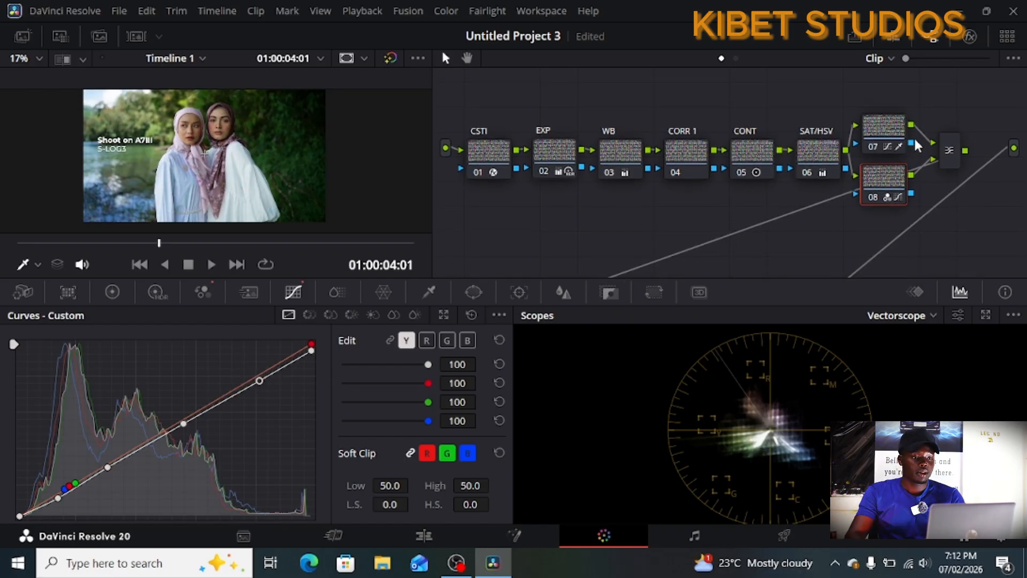
scroll(916, 145, "up", 1)
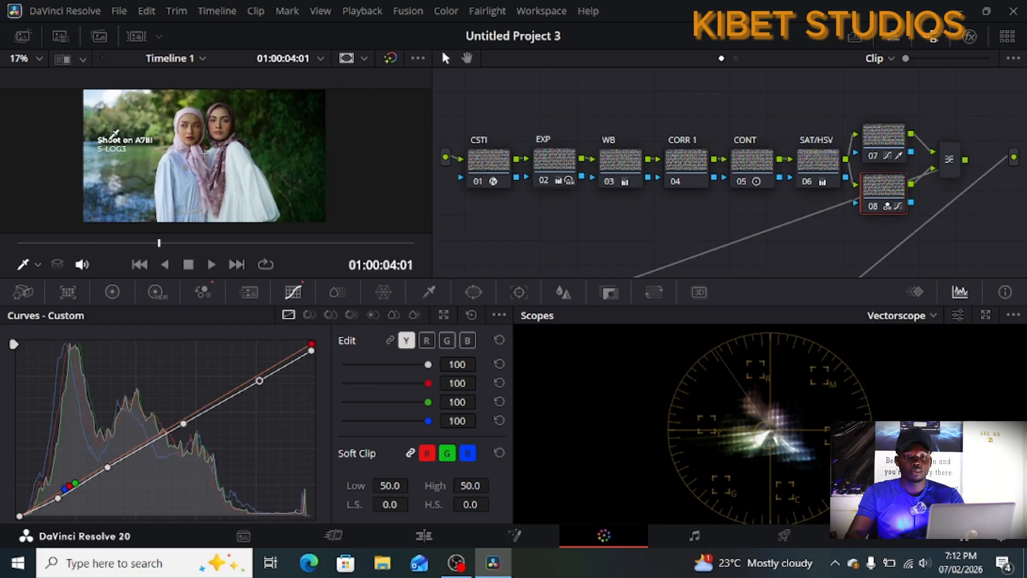
scroll(880, 165, "down", 3)
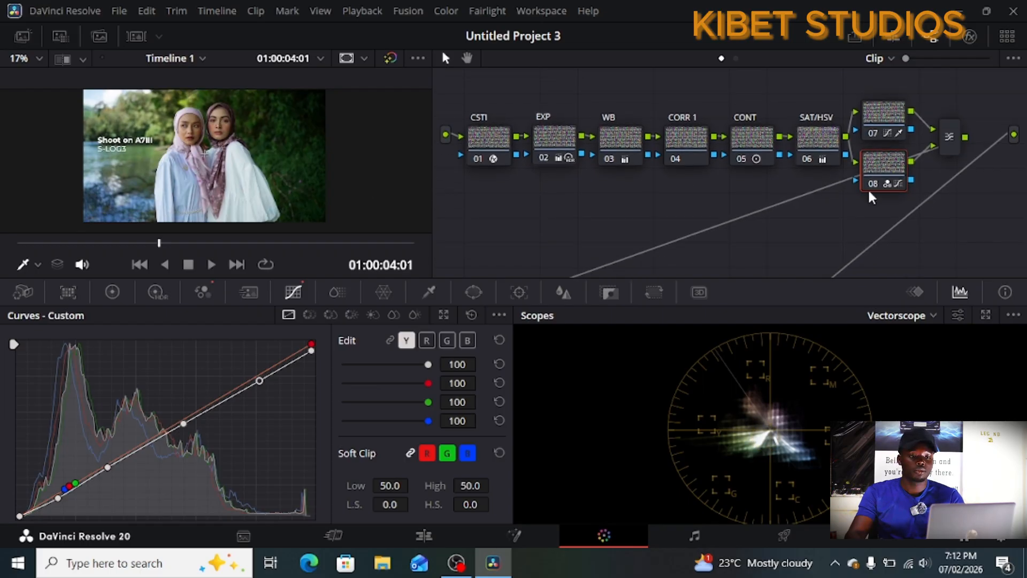
scroll(776, 199, "down", 10)
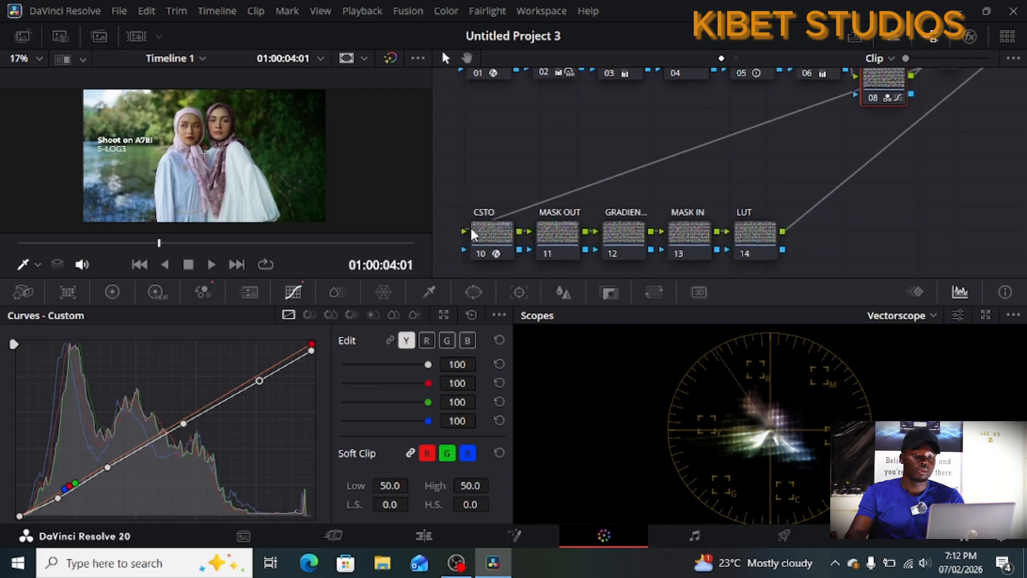
scroll(487, 228, "down", 1)
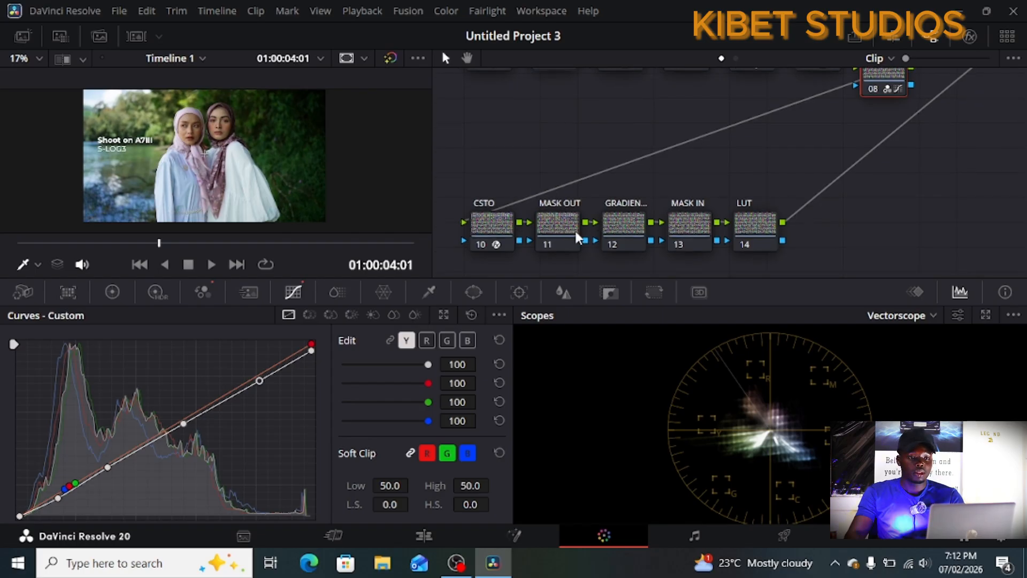
left_click_drag(563, 224, 564, 217)
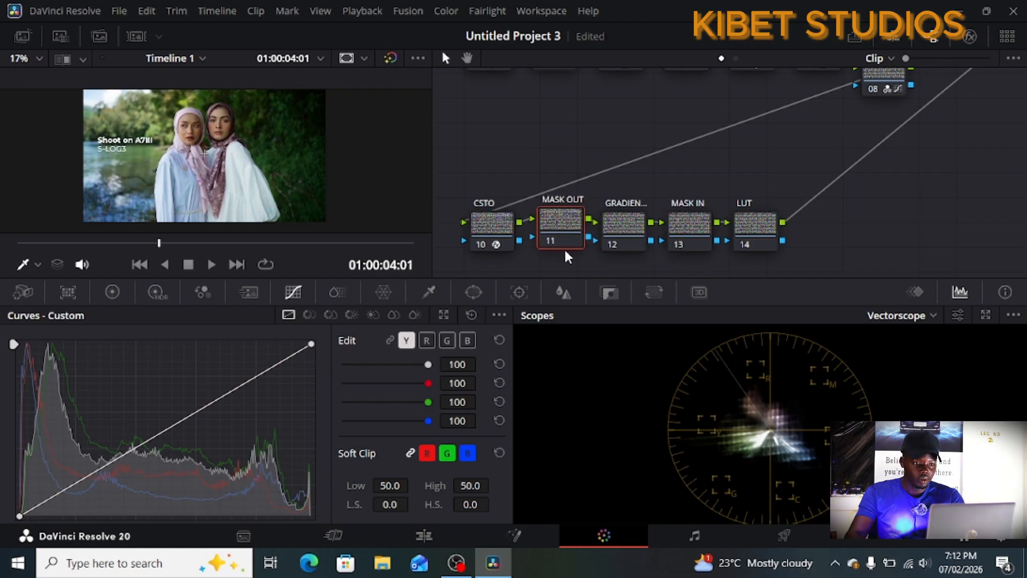
left_click(472, 297)
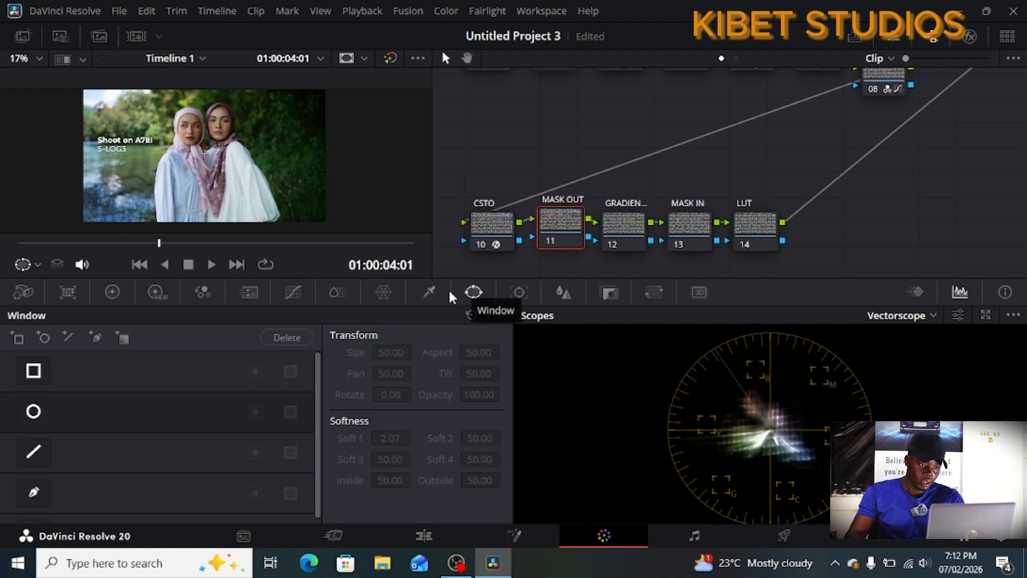
left_click(36, 413)
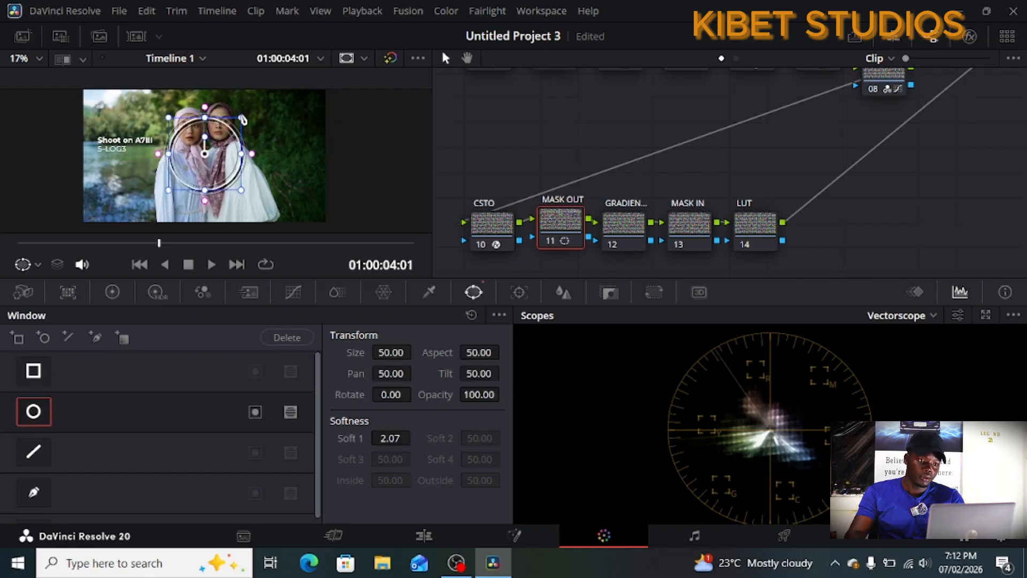
Step: Shape the circular window into a wide ellipse around both women, about size 40.69, aspect 69.74, pan 49.56, tilt 50.87 and softness 10.13
left_click_drag(239, 118, 278, 100)
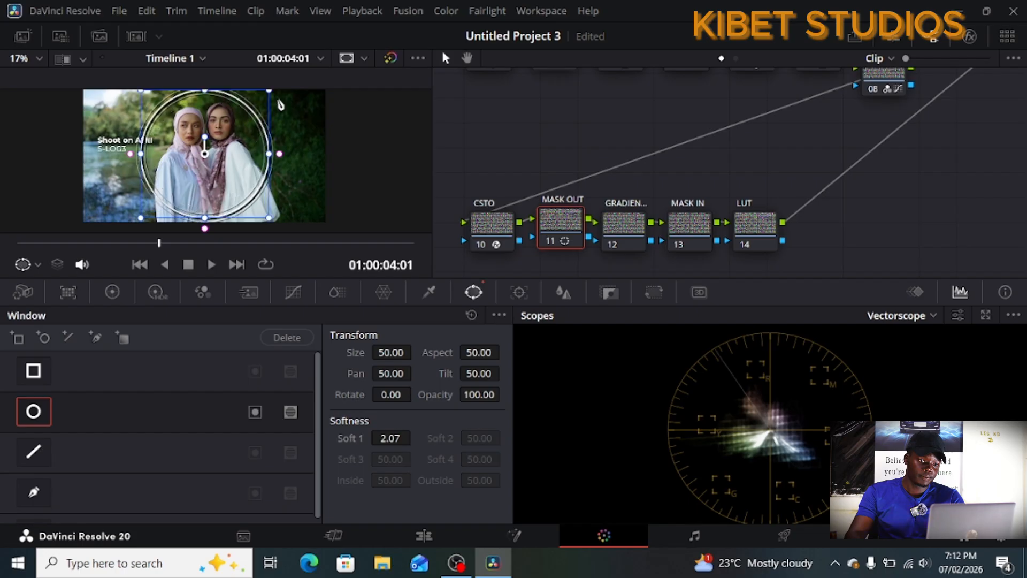
left_click_drag(277, 154, 316, 154)
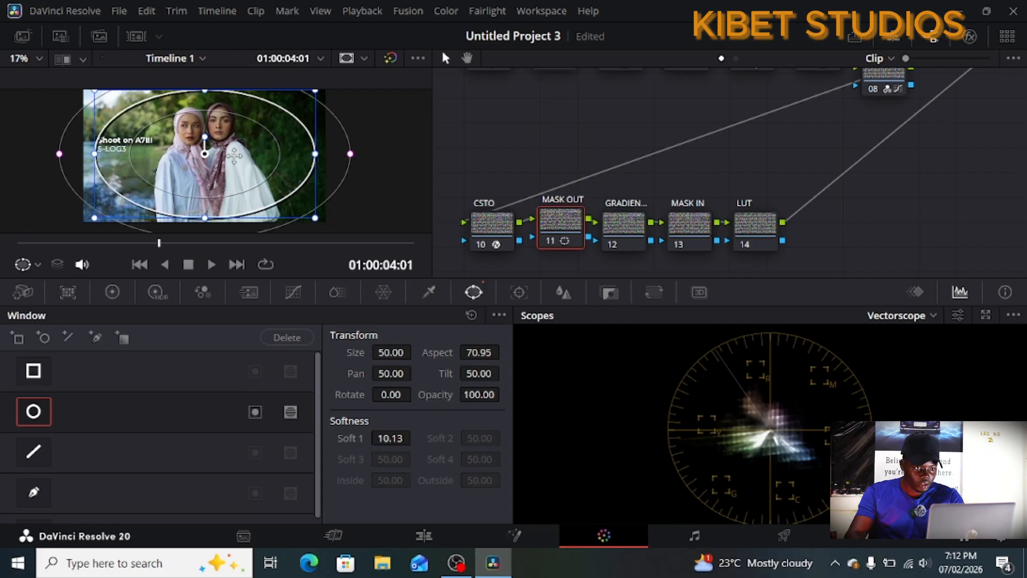
left_click_drag(233, 157, 243, 165)
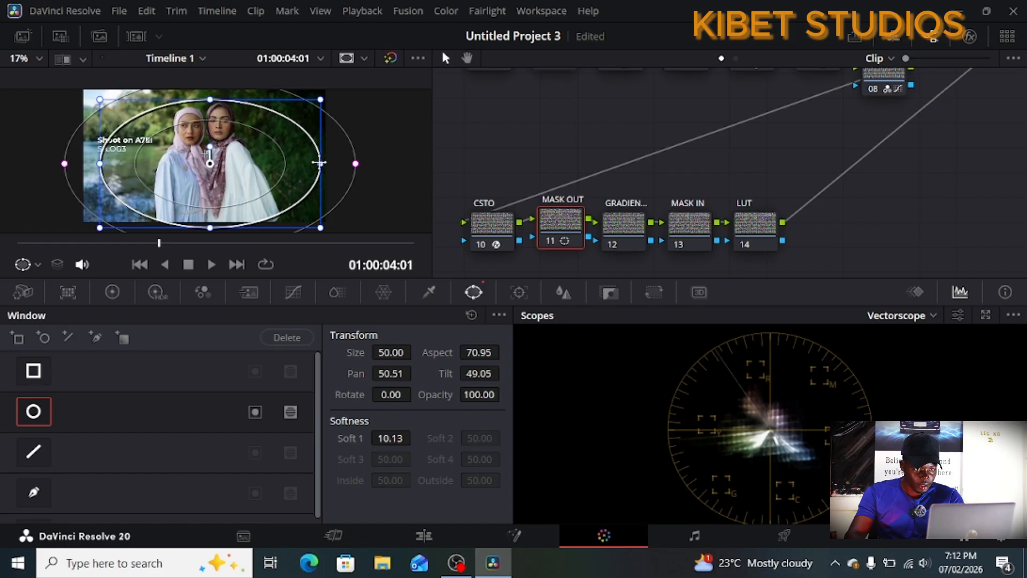
left_click_drag(320, 163, 304, 164)
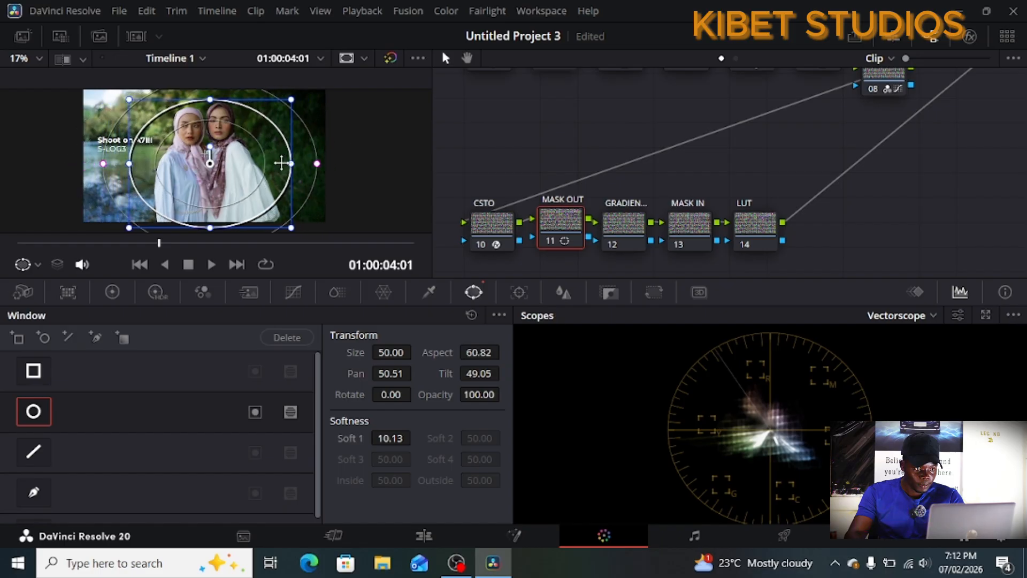
left_click_drag(210, 100, 212, 110)
left_click_drag(210, 155, 207, 136)
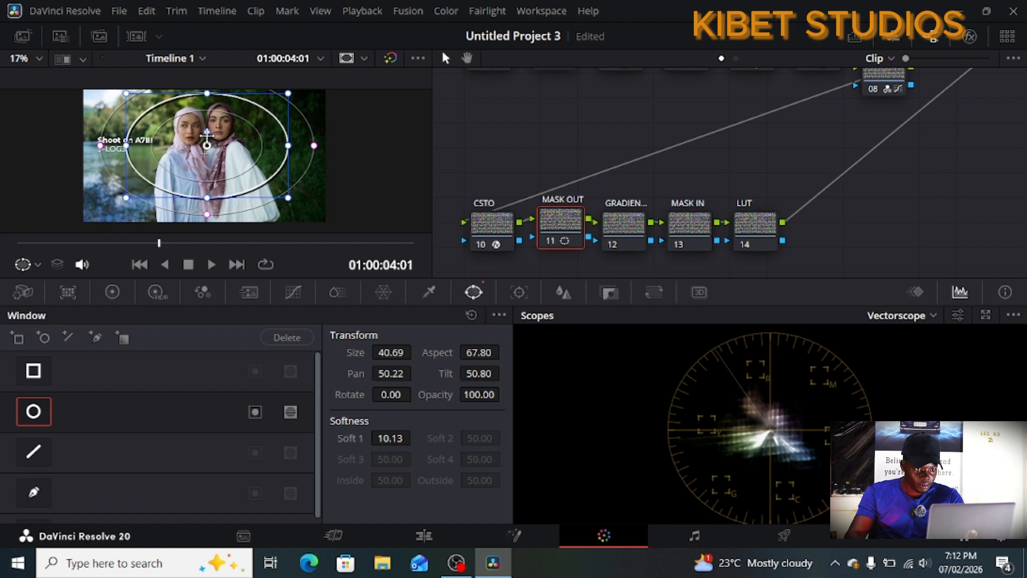
left_click_drag(287, 146, 232, 145)
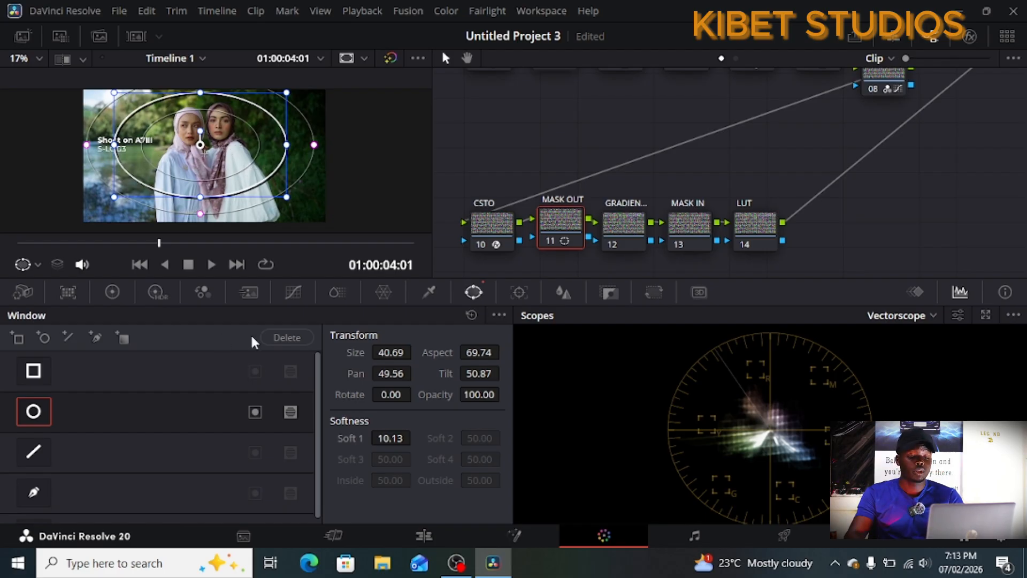
Step: Invert the MASK OUT node's circular window and turn on the highlight view of the affected area
left_click(255, 412)
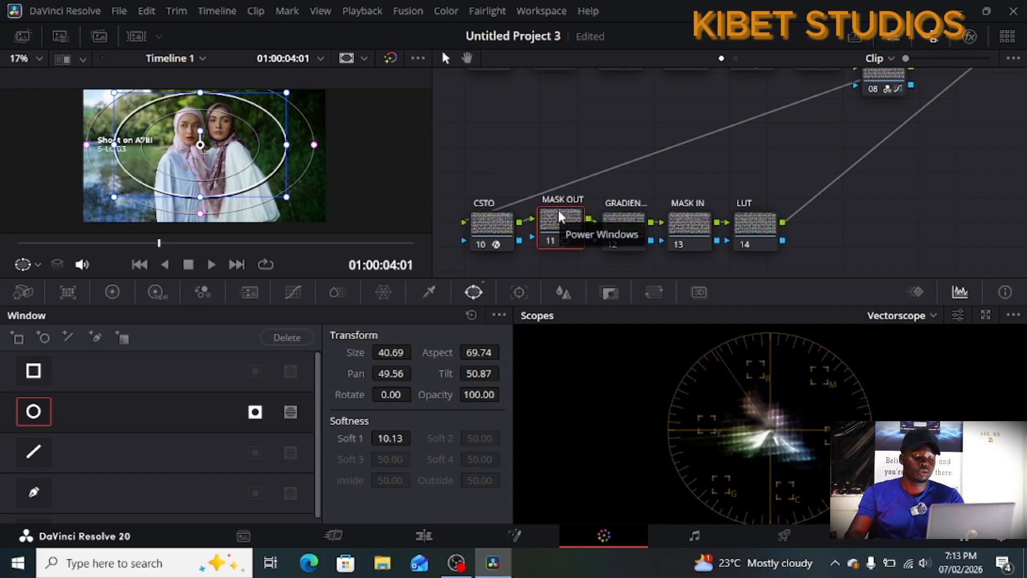
key("shift+h")
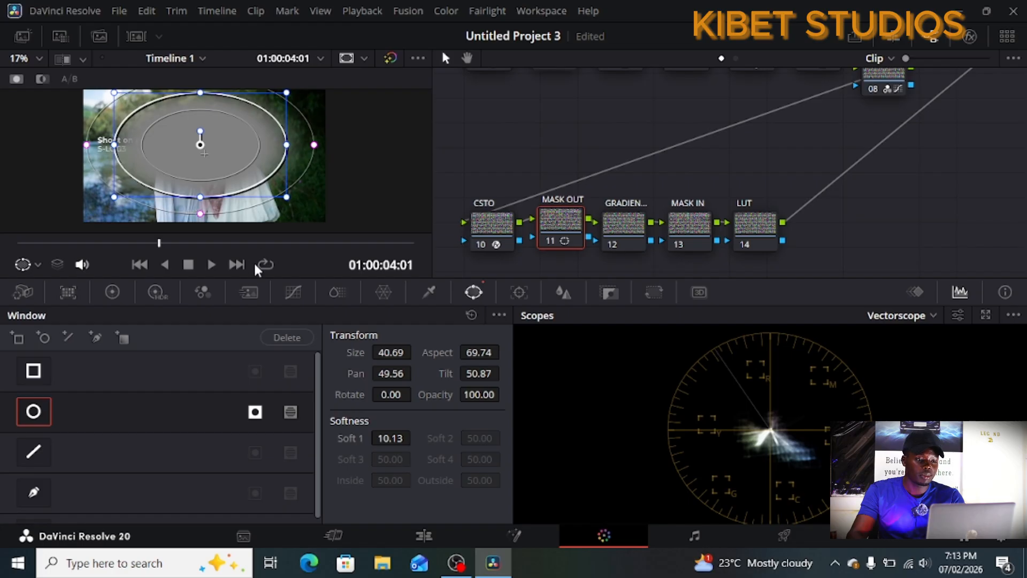
Step: Darken the area outside the ellipse by lowering gamma and lift slightly and setting the offset to 24.75
left_click(113, 291)
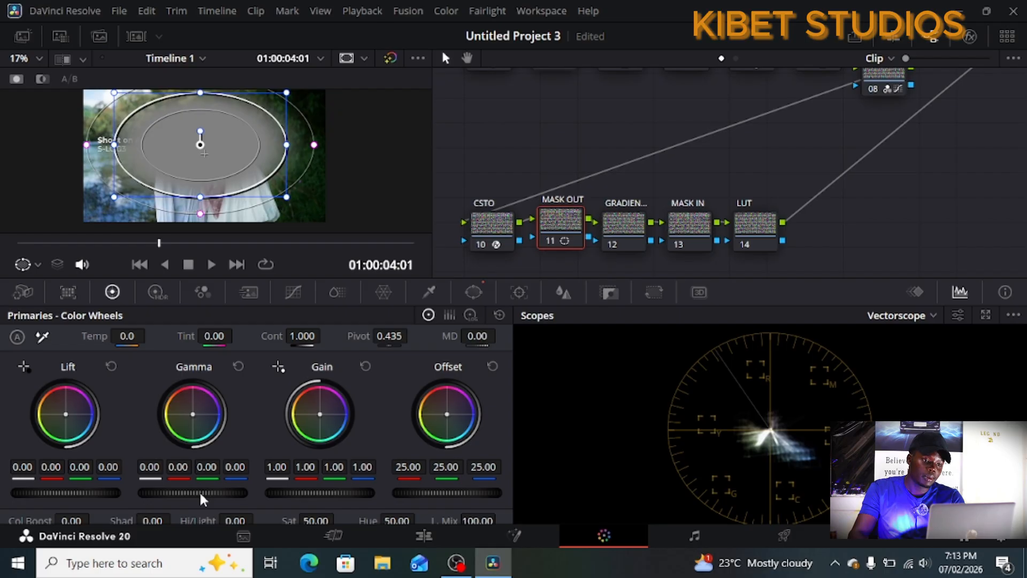
left_click_drag(193, 492, 187, 492)
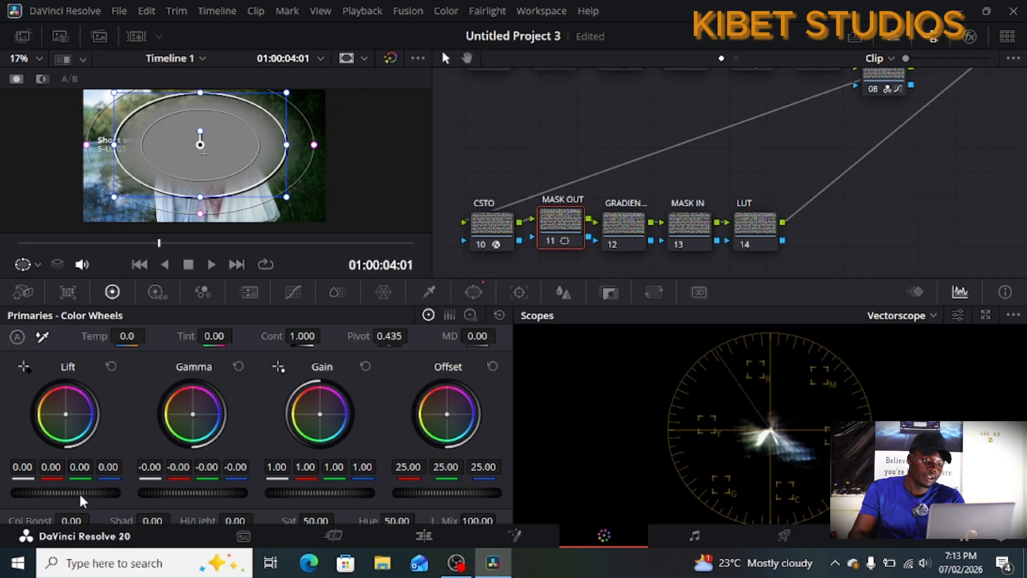
left_click_drag(65, 492, 60, 492)
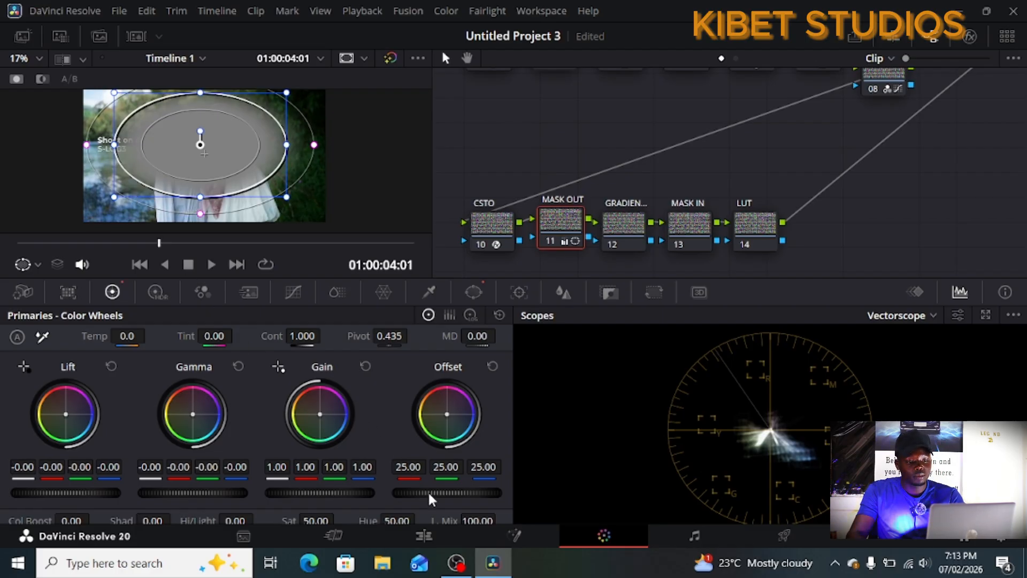
left_click_drag(434, 496, 428, 496)
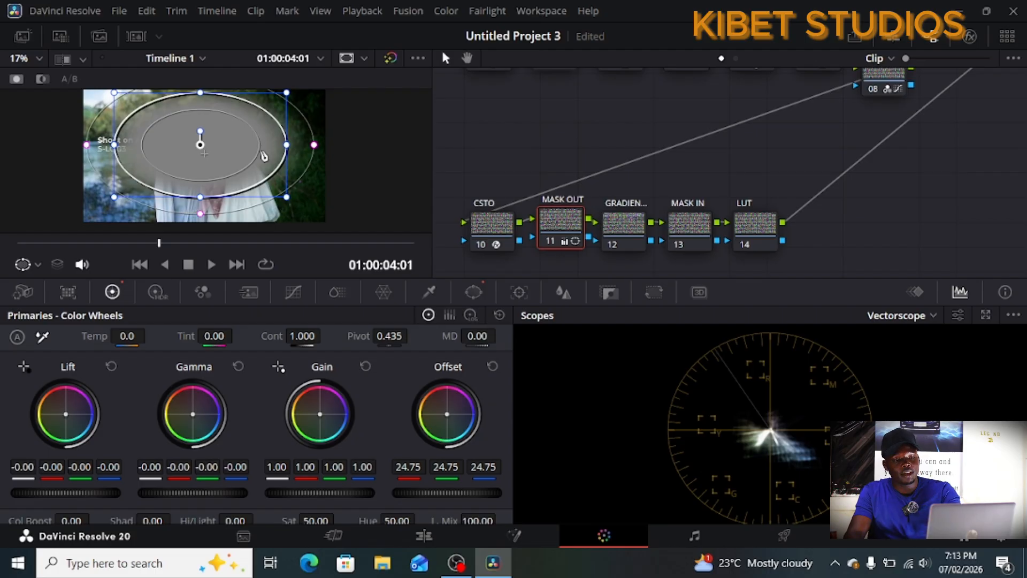
Step: Turn off the highlight view, then select the gradient node after MASK OUT and enable a gradient power window on it
key("shift+h")
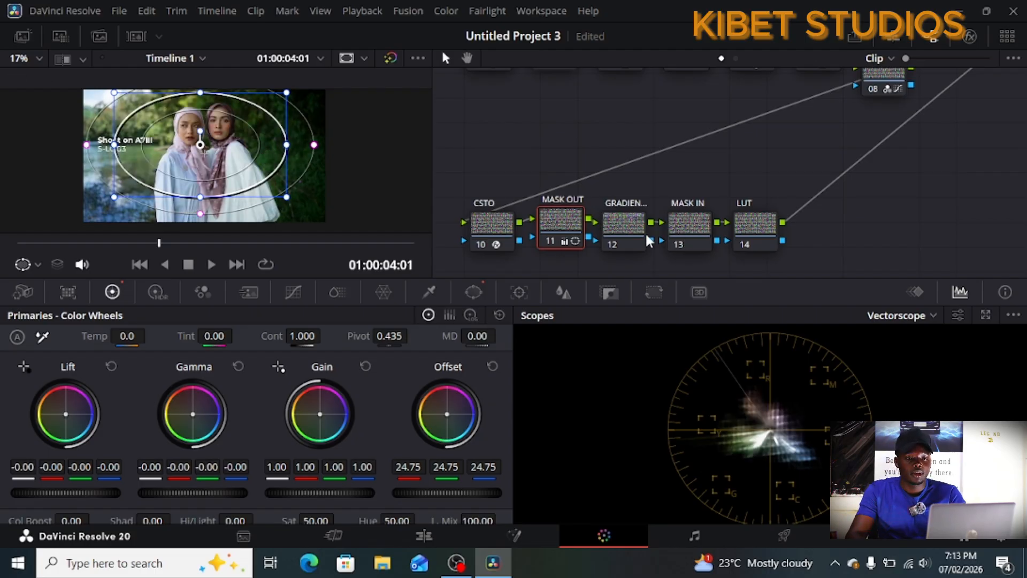
left_click(631, 229)
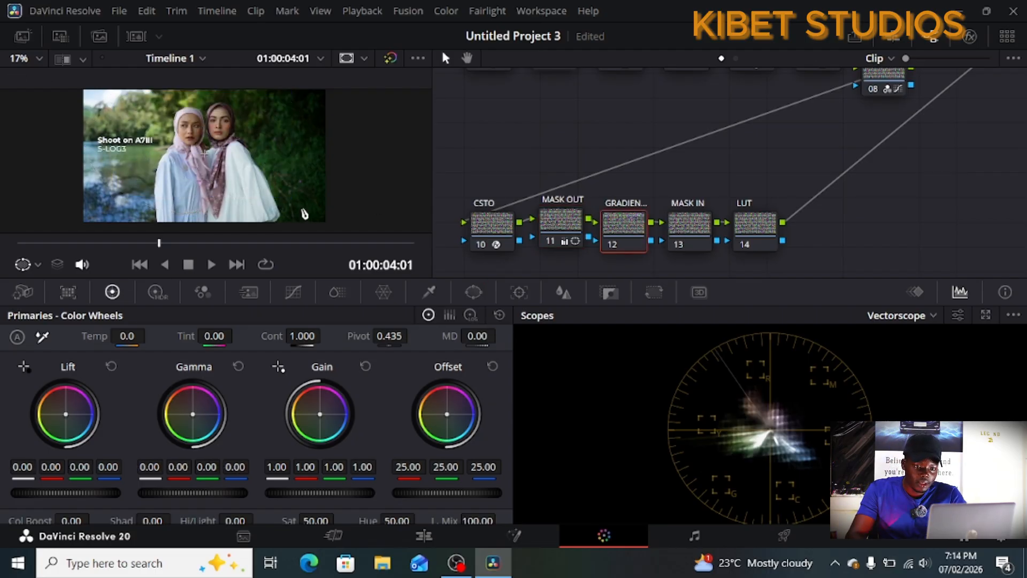
left_click(515, 205)
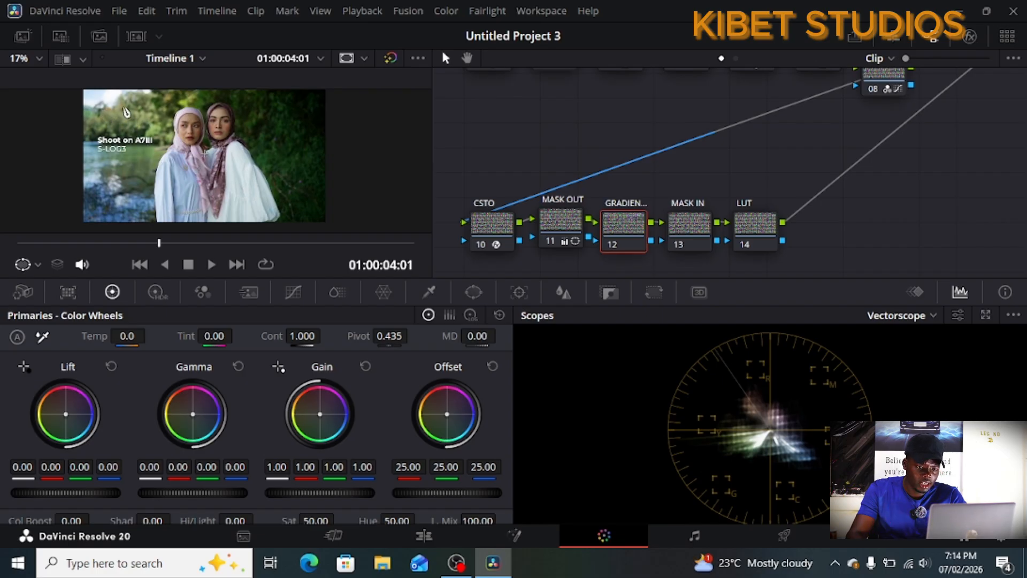
left_click(501, 201)
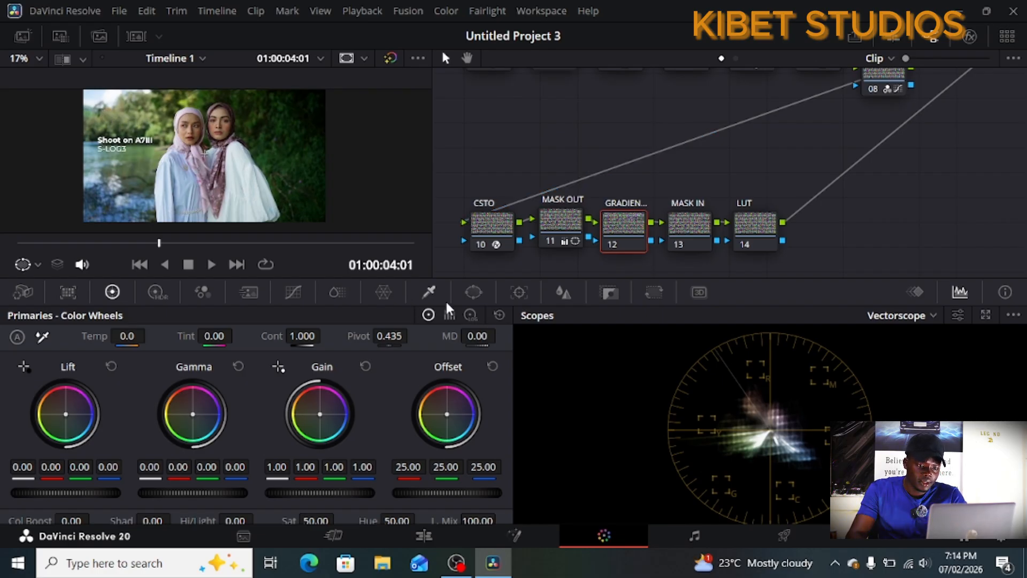
left_click(467, 290)
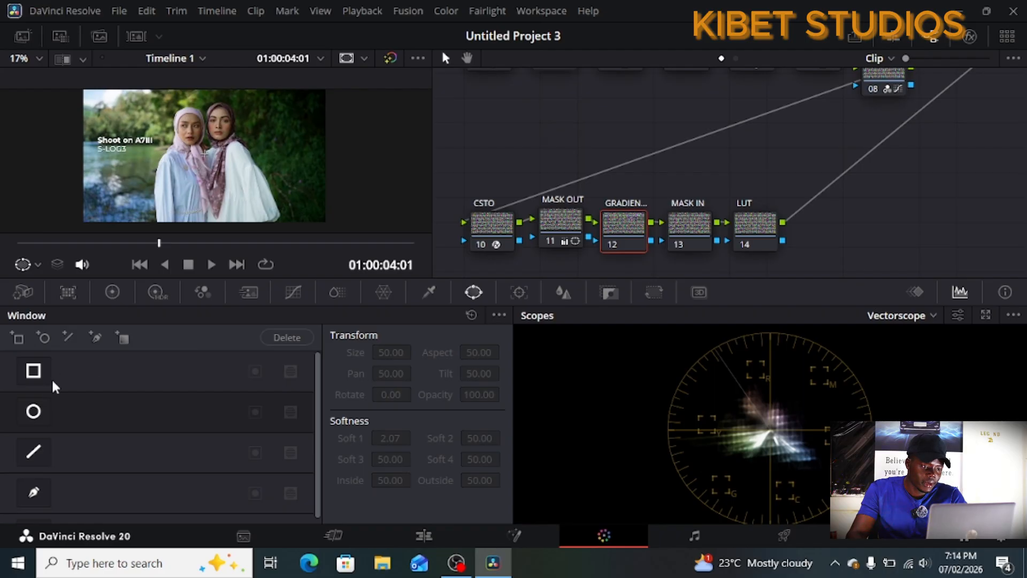
scroll(119, 425, "down", 1)
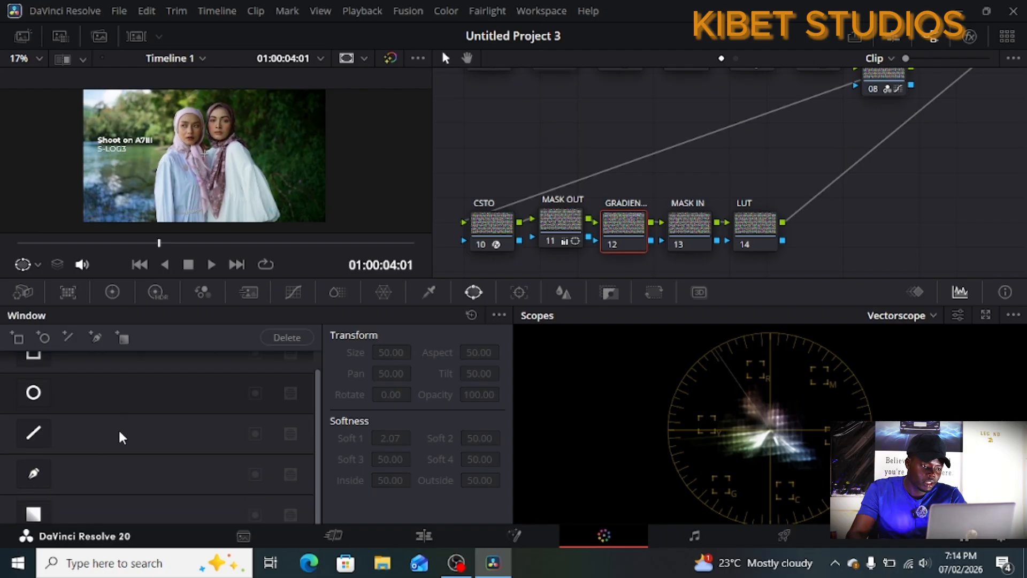
left_click(37, 515)
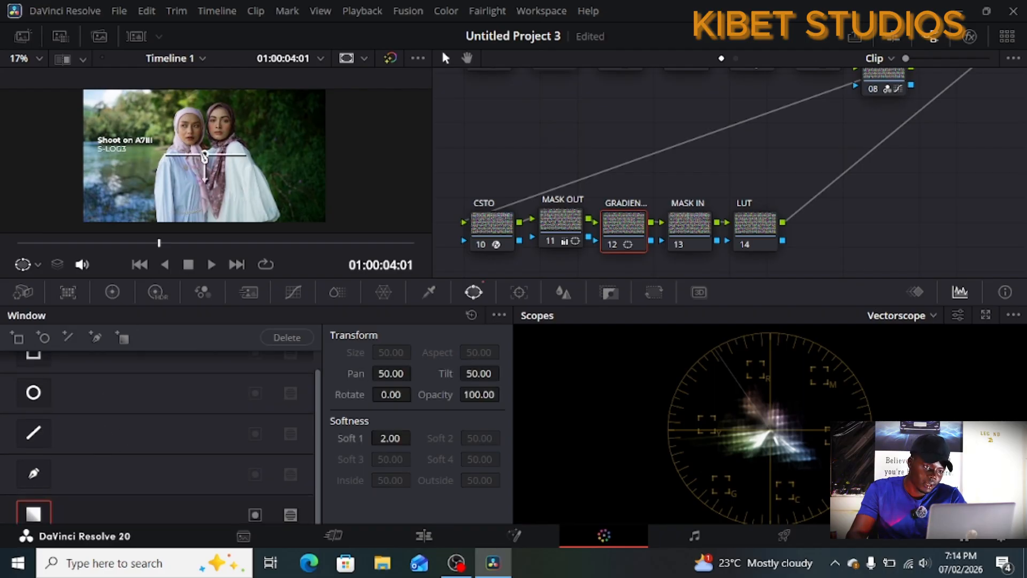
Step: Angle the gradient window across the picture's upper-left corner, about pan 40.87, tilt 53.16, rotate -51.84, and lower the node's offset to 23.95
left_click_drag(190, 153, 90, 127)
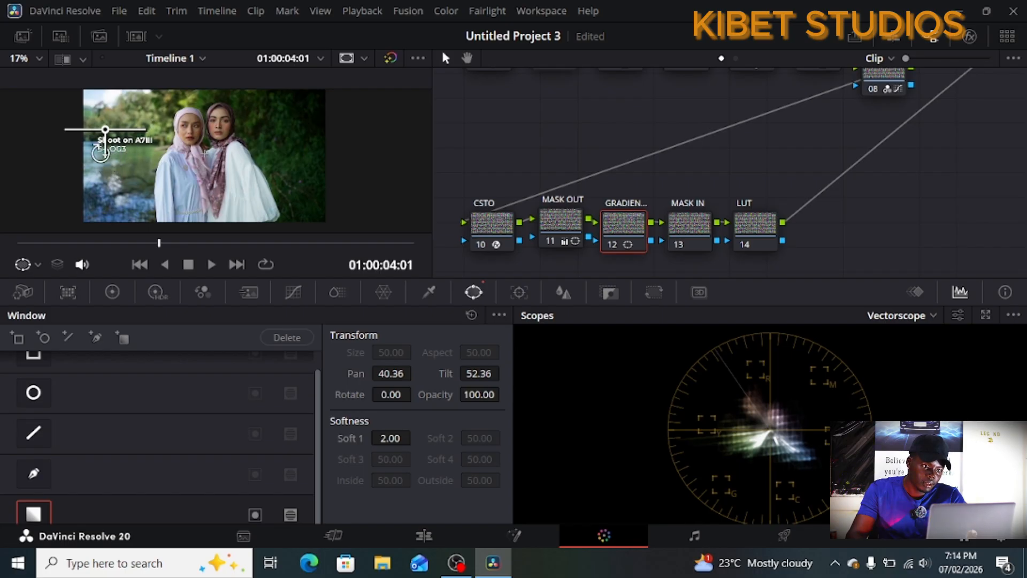
left_click_drag(103, 153, 129, 134)
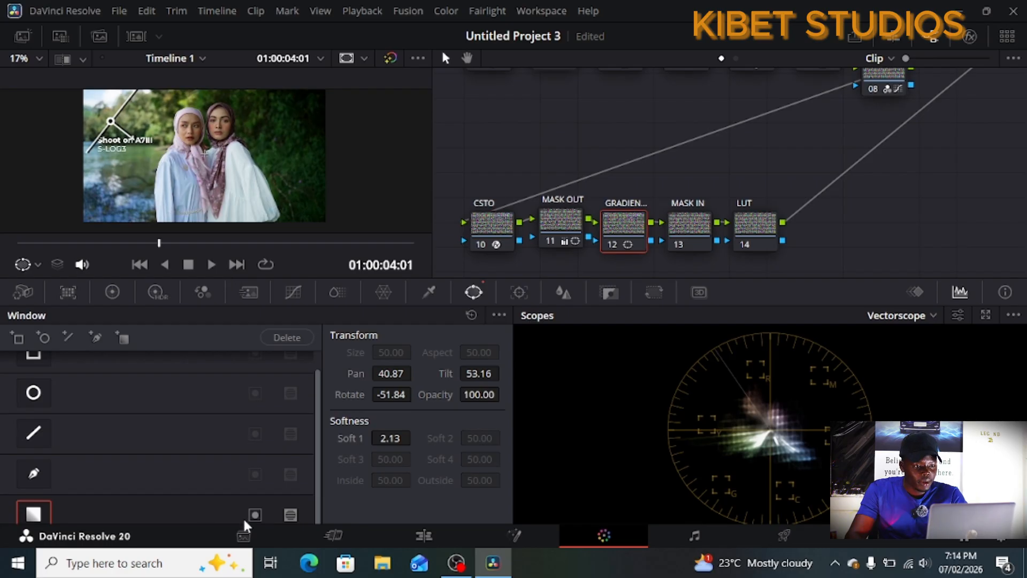
left_click(112, 293)
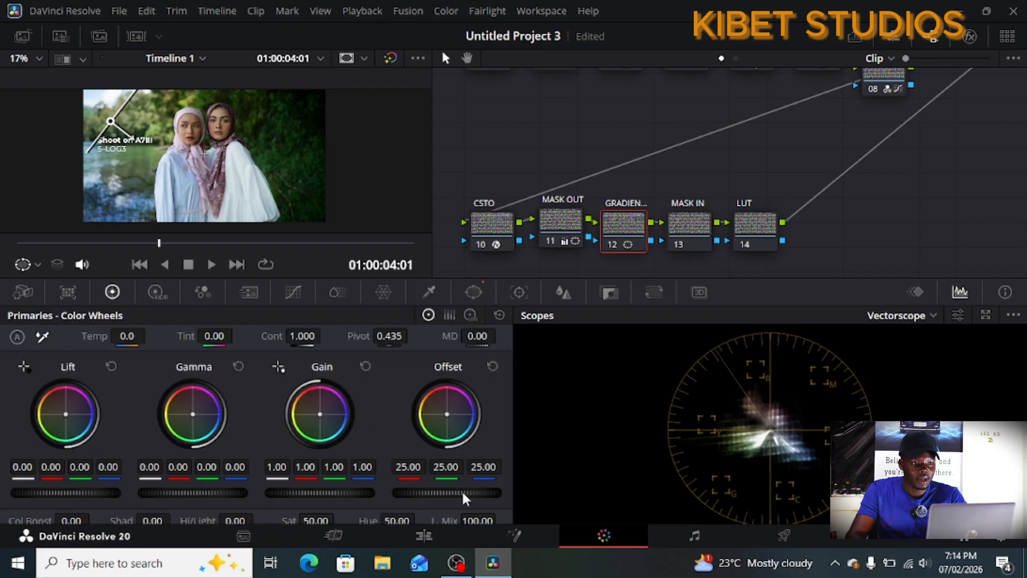
left_click_drag(446, 492, 428, 492)
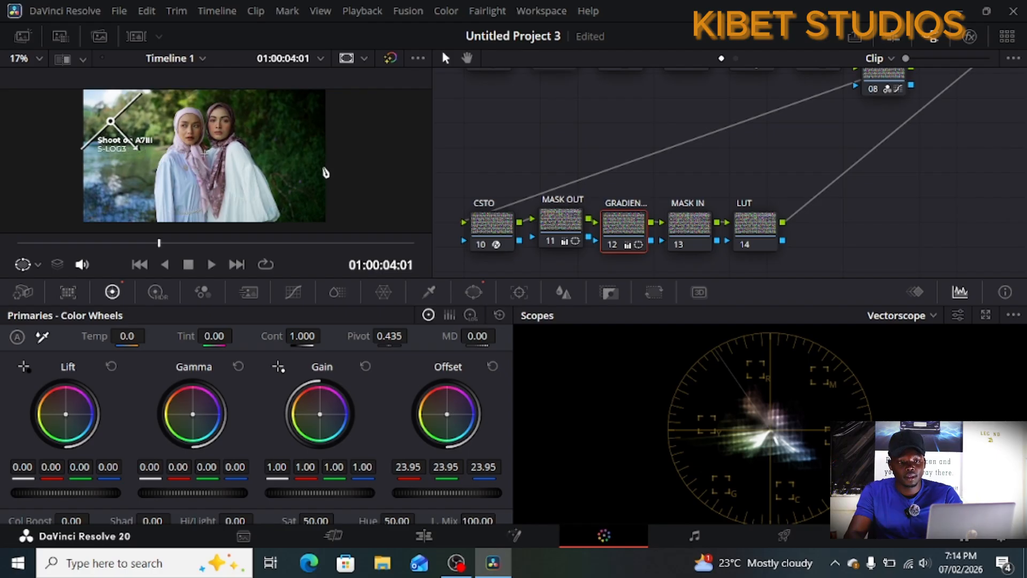
Step: Select the MASK IN node and enable a circular power window on it
left_click(549, 222)
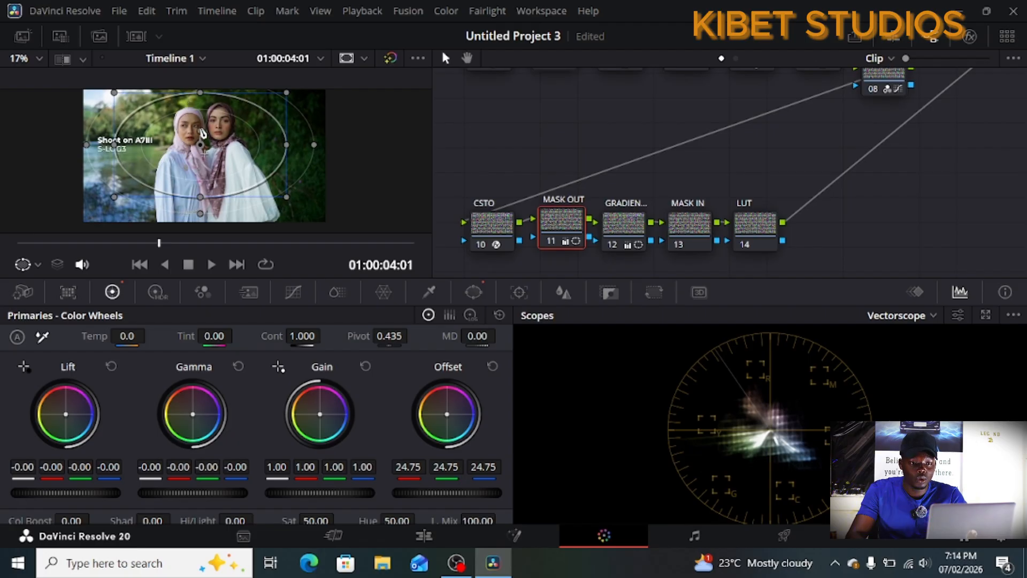
left_click(695, 223)
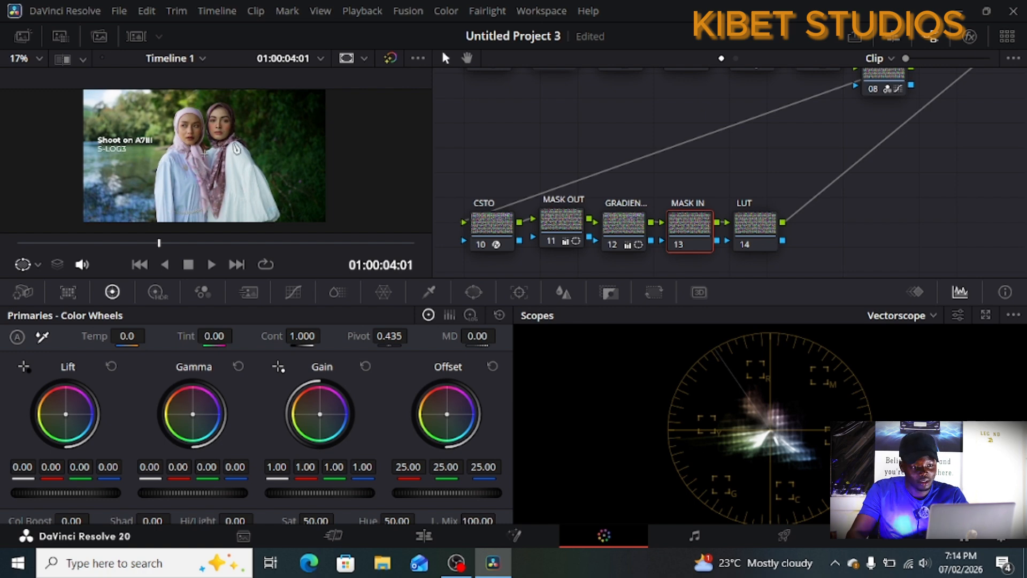
left_click(473, 292)
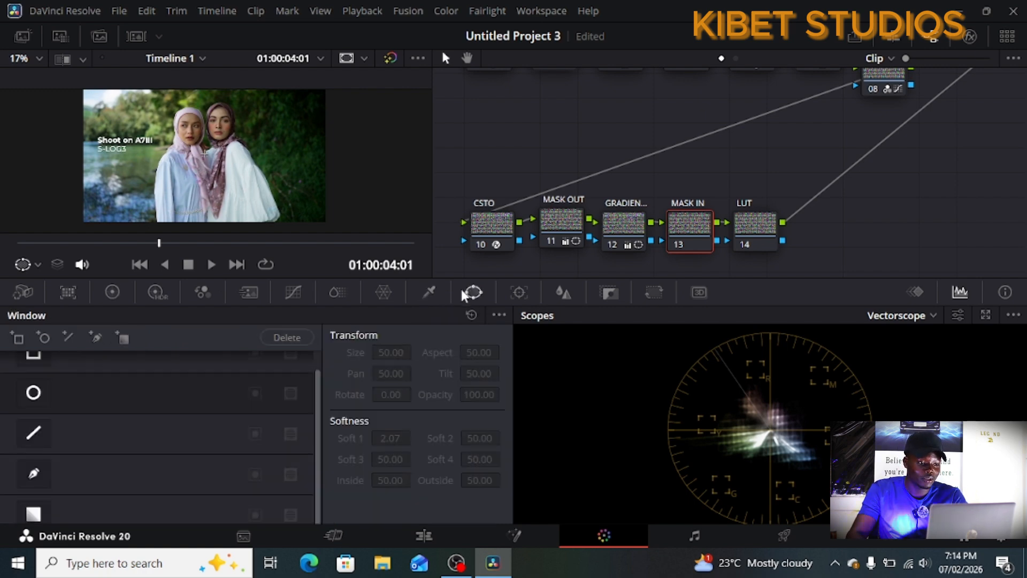
left_click(34, 393)
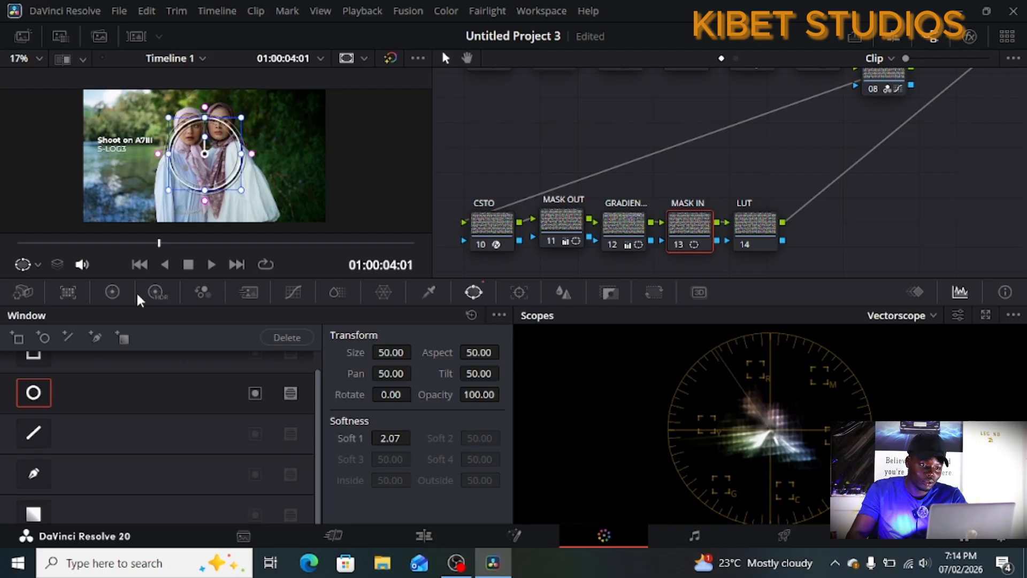
Step: Shape the MASK IN window into a soft oval over both women, about aspect 42.71, pan 50.36, tilt 51.02 and softness 9.93
left_click_drag(204, 145, 205, 126)
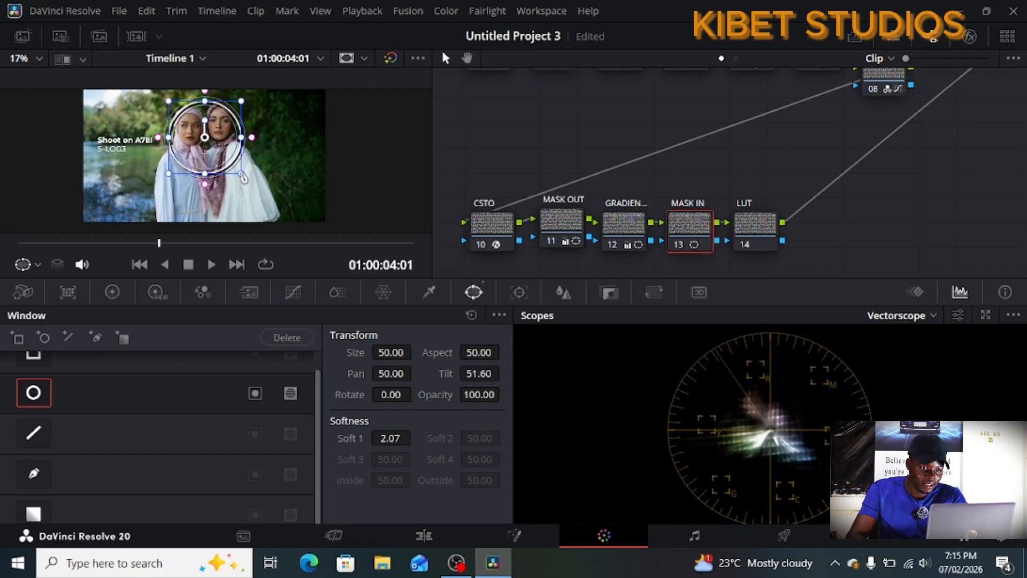
left_click_drag(241, 174, 258, 188)
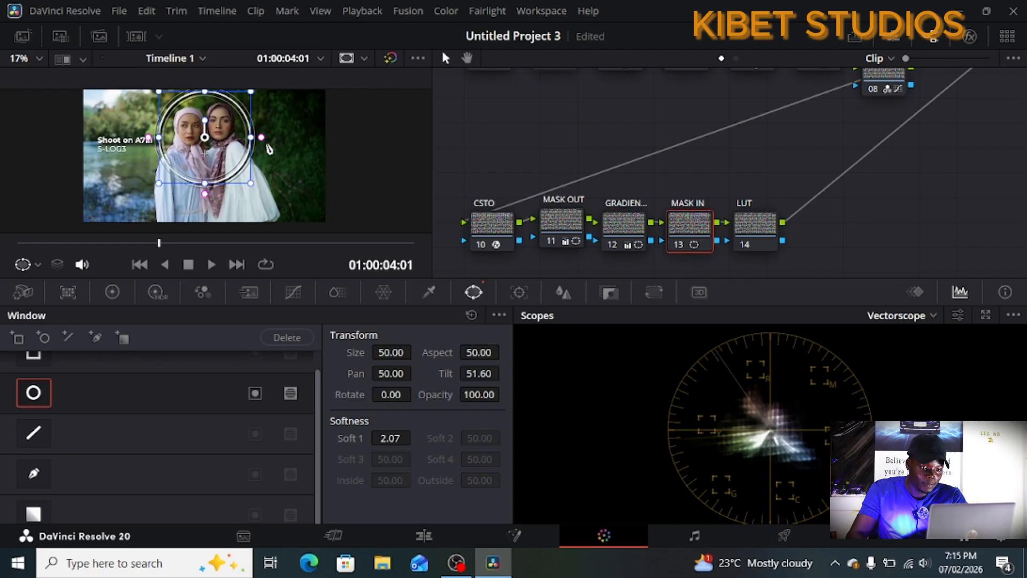
left_click_drag(263, 138, 278, 142)
left_click_drag(210, 151, 216, 150)
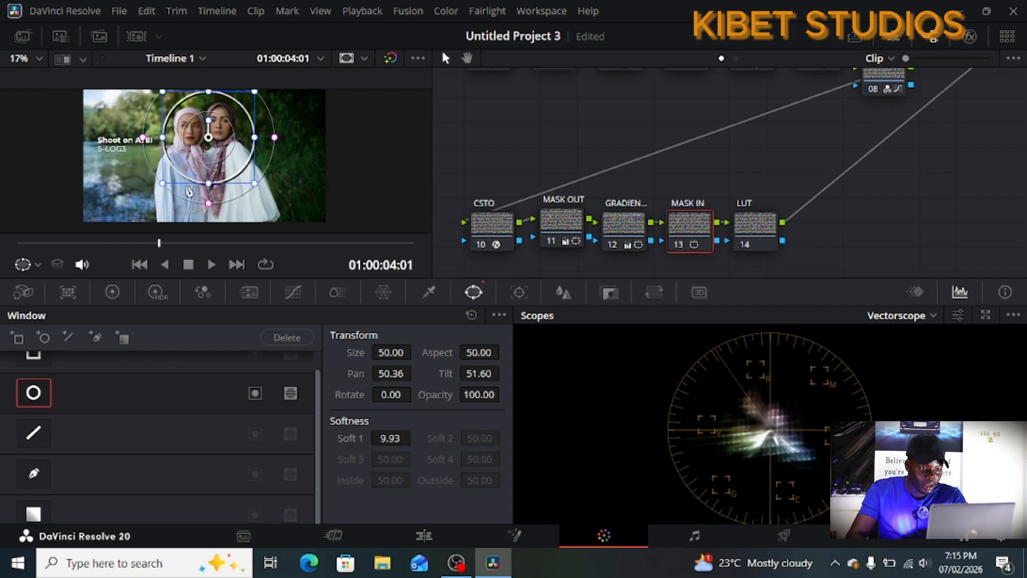
left_click_drag(209, 182, 211, 199)
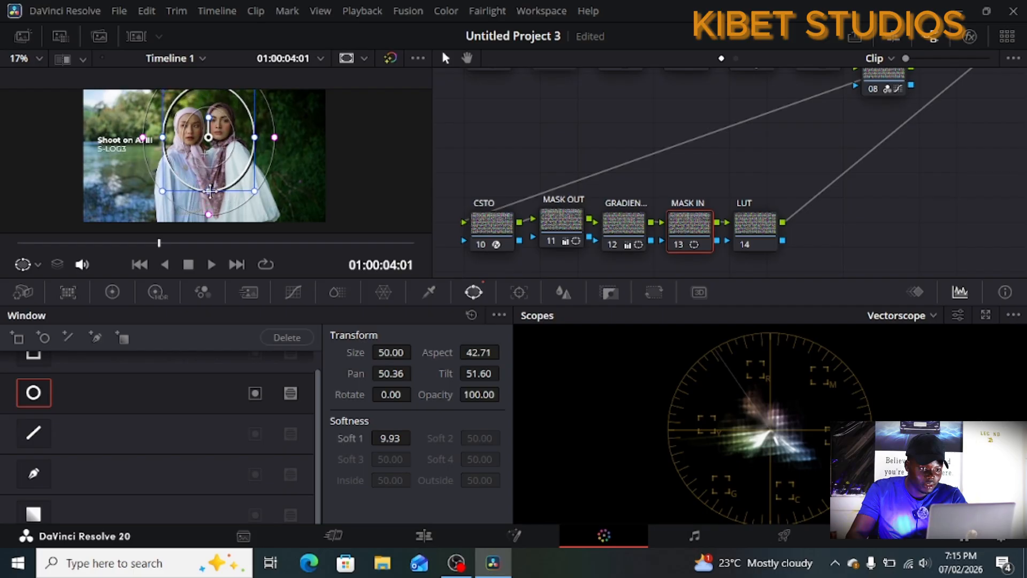
left_click_drag(211, 151, 209, 155)
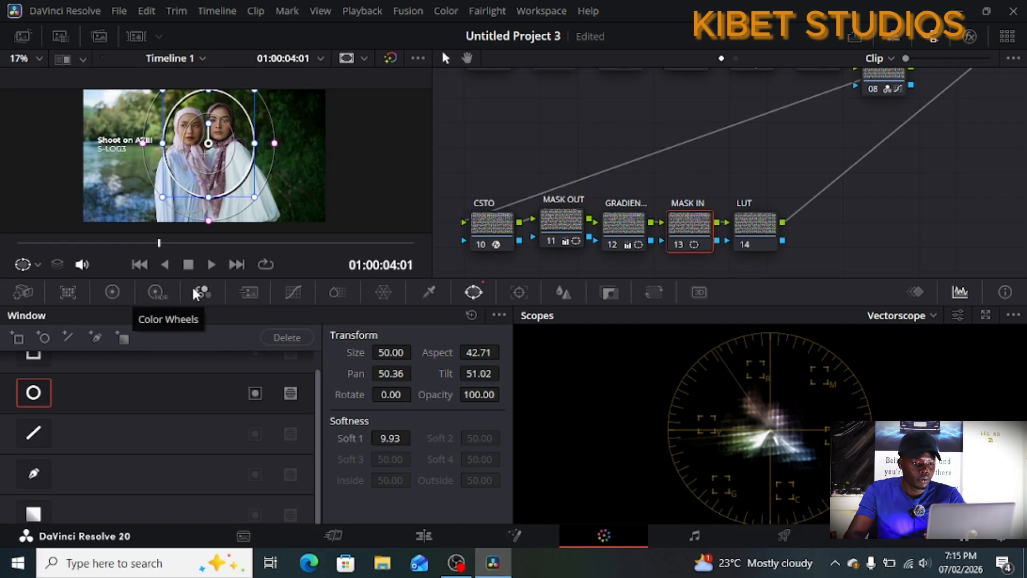
Step: Sample the skin tone for MASK IN's Hue Vs Sat curve and raise saturation to about 1.07 at hue 277.21 and 1.15 at hue 302.22
left_click(293, 293)
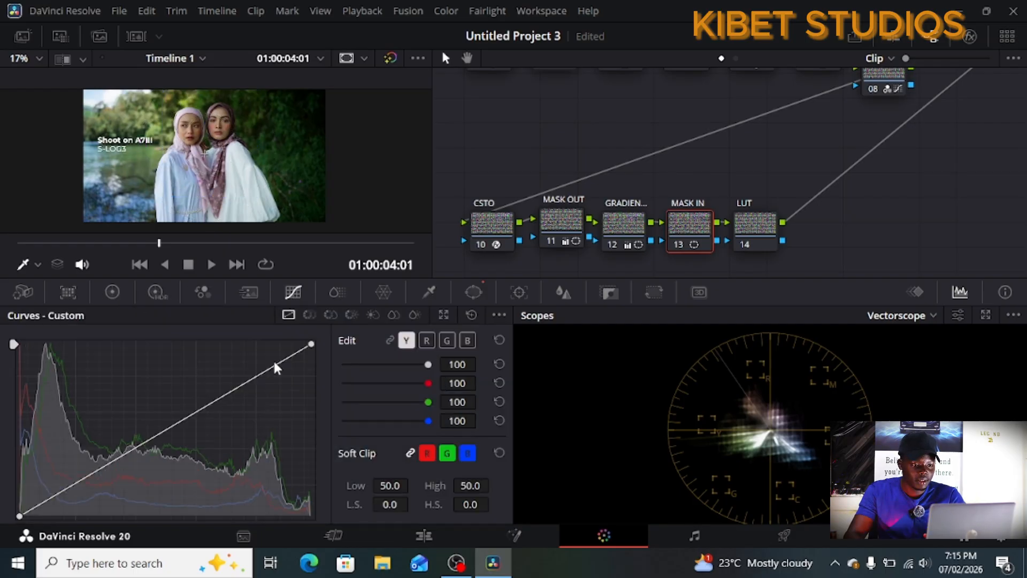
left_click(330, 314)
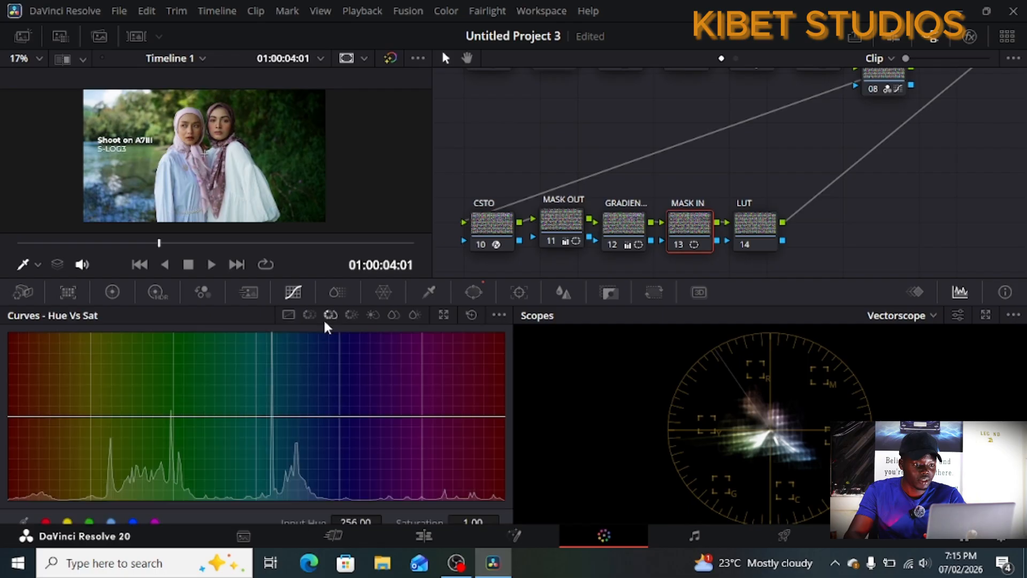
left_click(218, 123)
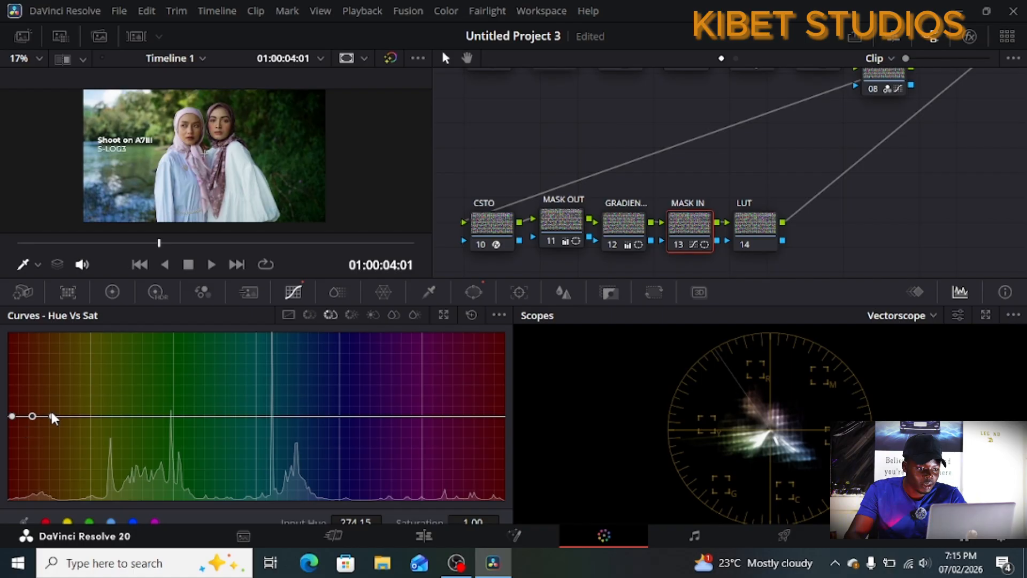
left_click(95, 415)
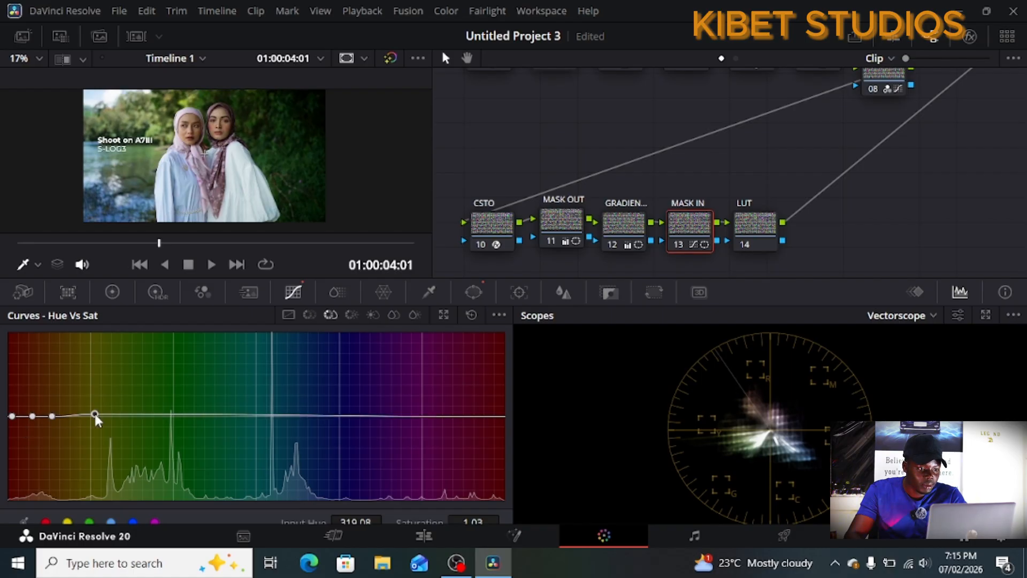
left_click_drag(97, 416, 28, 412)
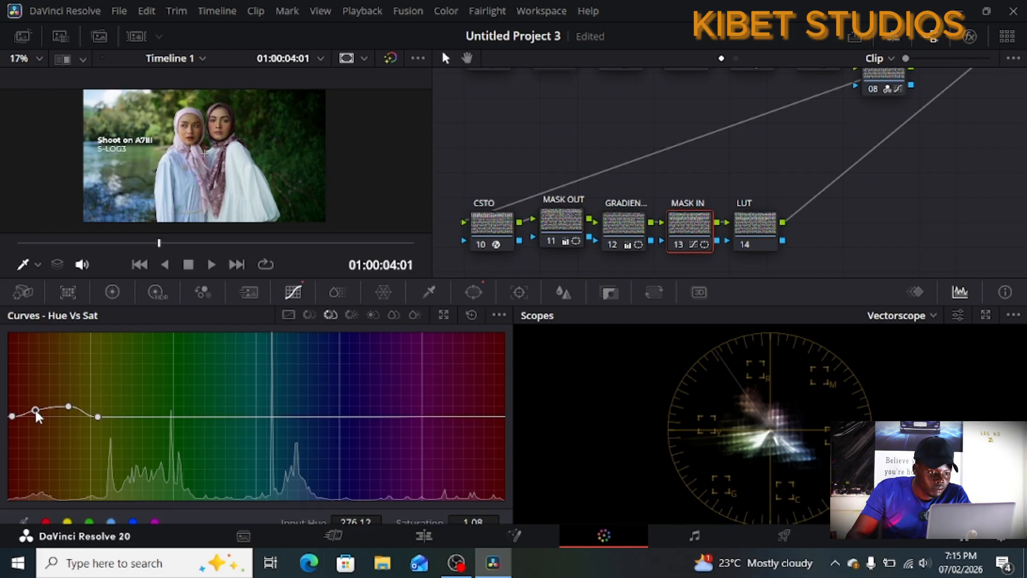
left_click_drag(36, 409, 37, 406)
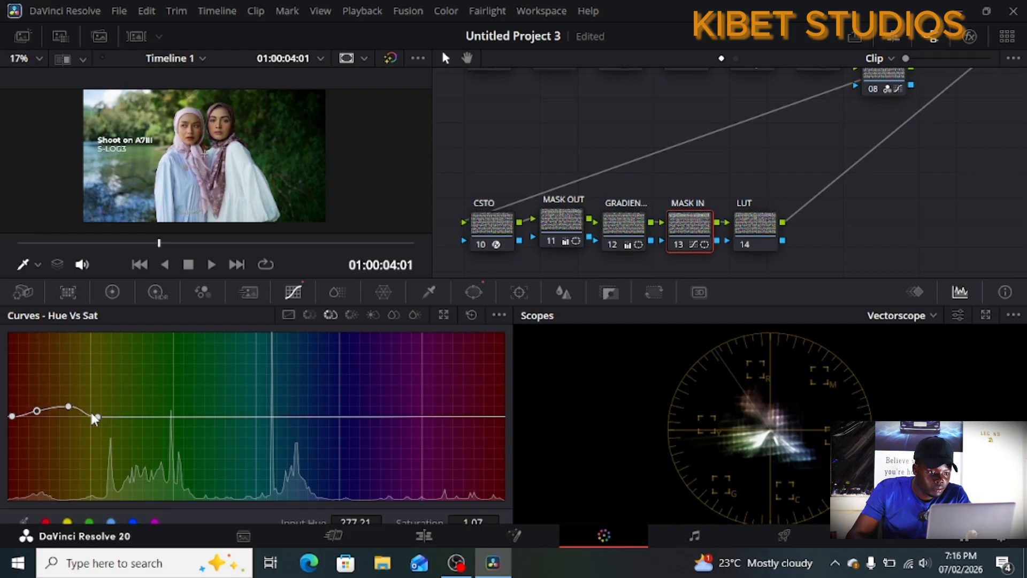
left_click_drag(68, 407, 74, 408)
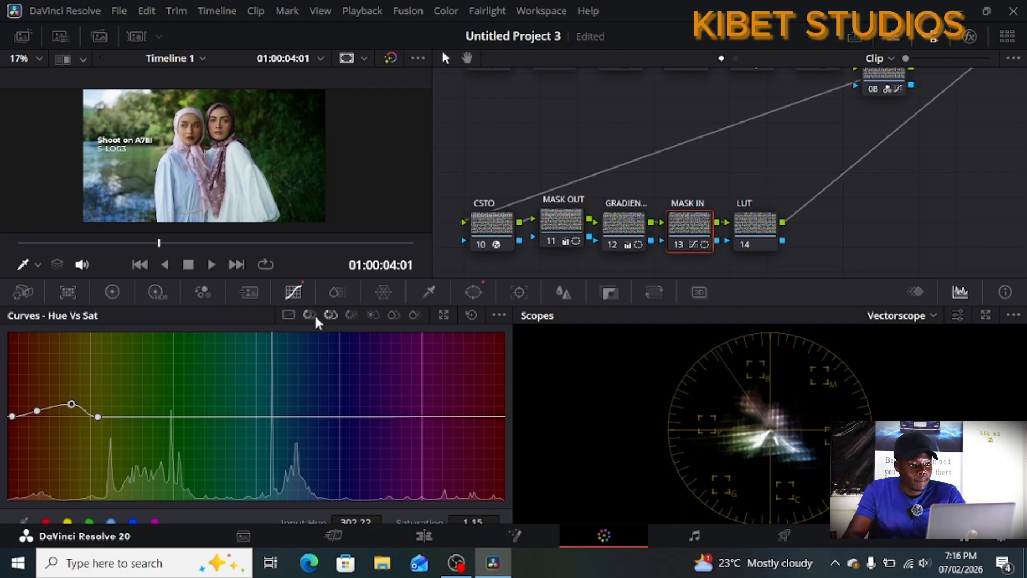
Step: Fine-tune the MASK IN node's primaries by lowering its offset to 24.70
left_click(108, 292)
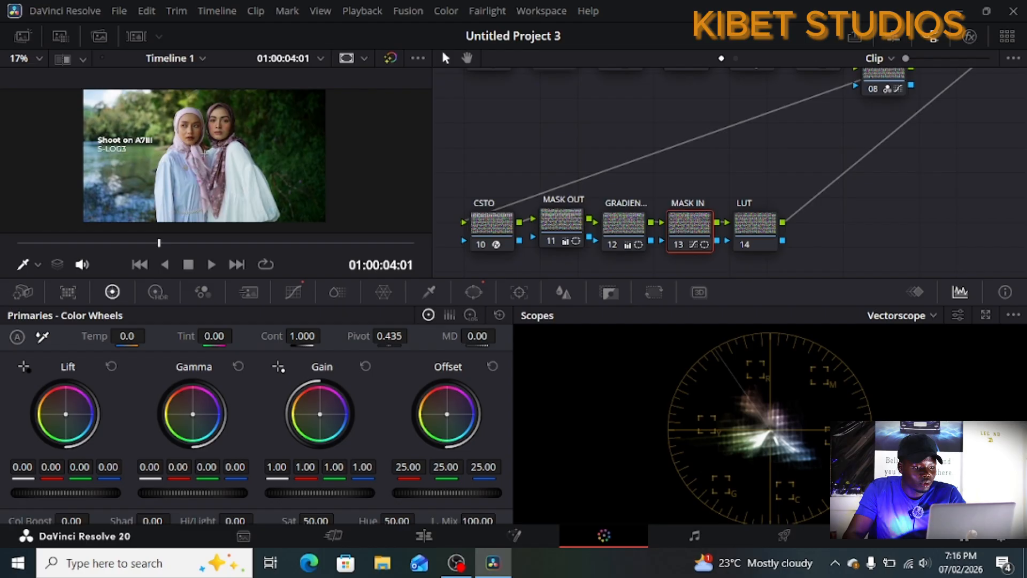
left_click_drag(65, 492, 51, 492)
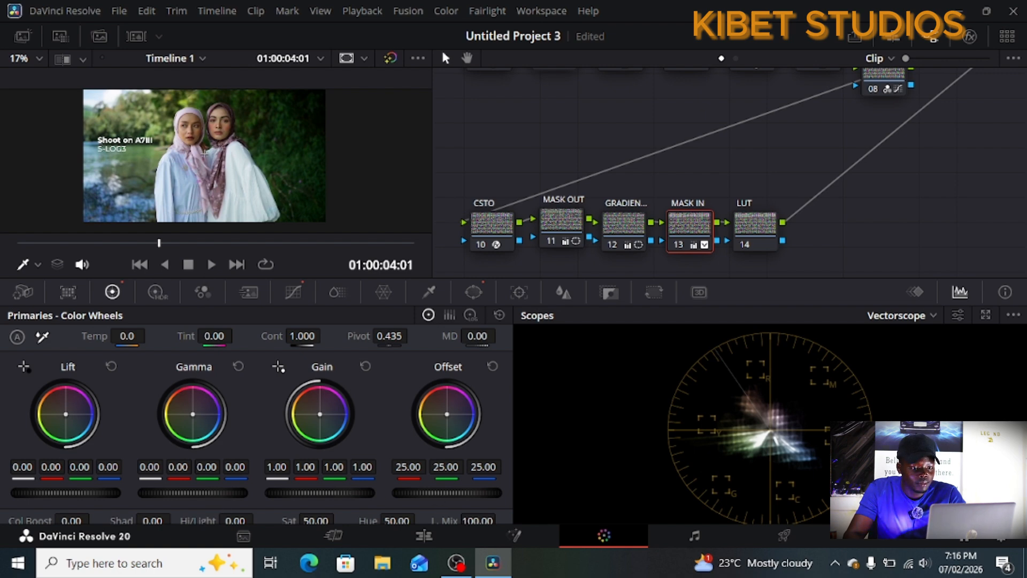
mouse_move(447, 492)
left_mouse_down()
mouse_move(434, 492)
mouse_move(458, 492)
left_mouse_up()
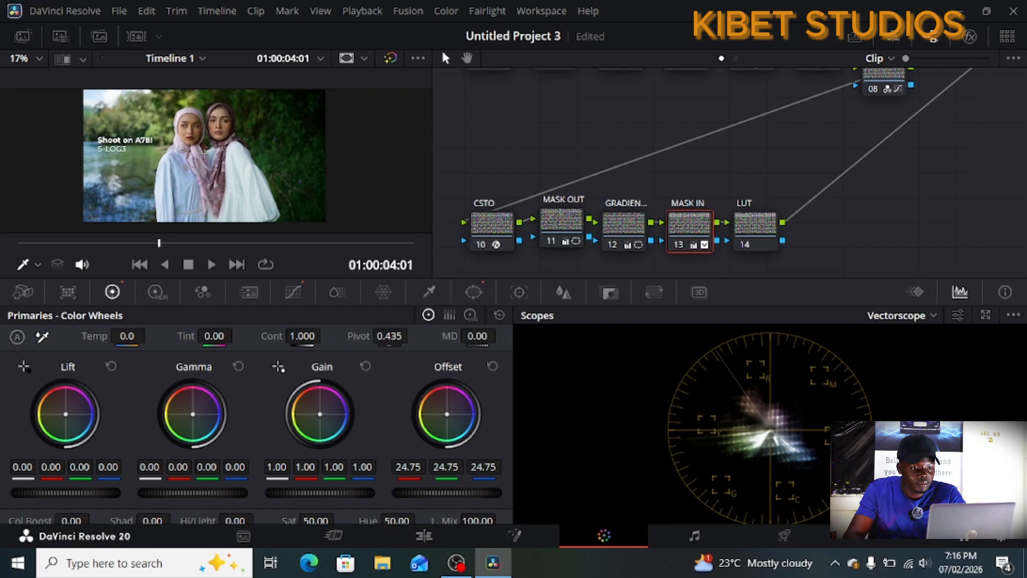
left_click_drag(314, 491, 314, 491)
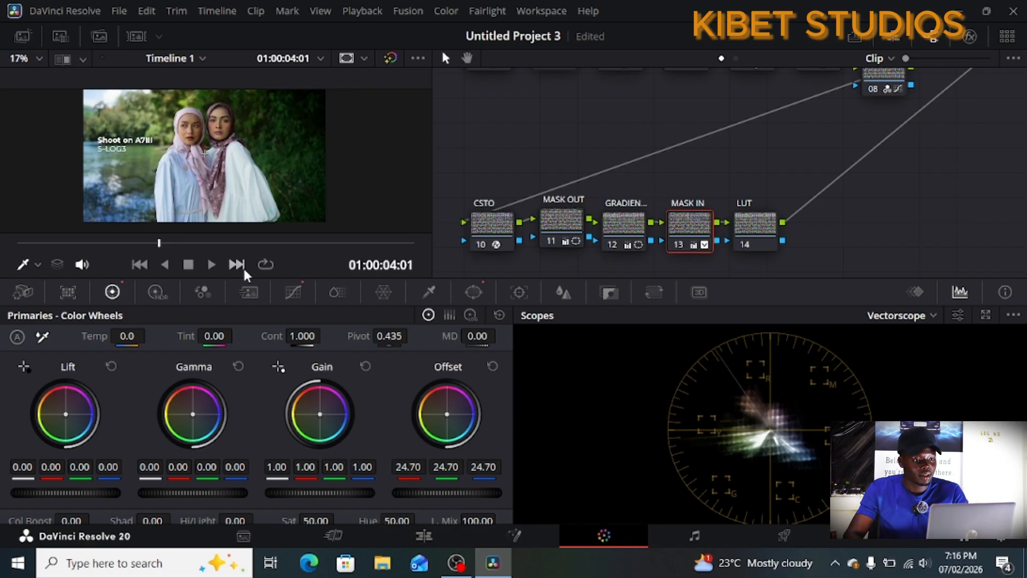
Step: Select the MASK OUT node and add a shadow point and a midtone anchor point to its custom luma curve
scroll(223, 172, "up", 1)
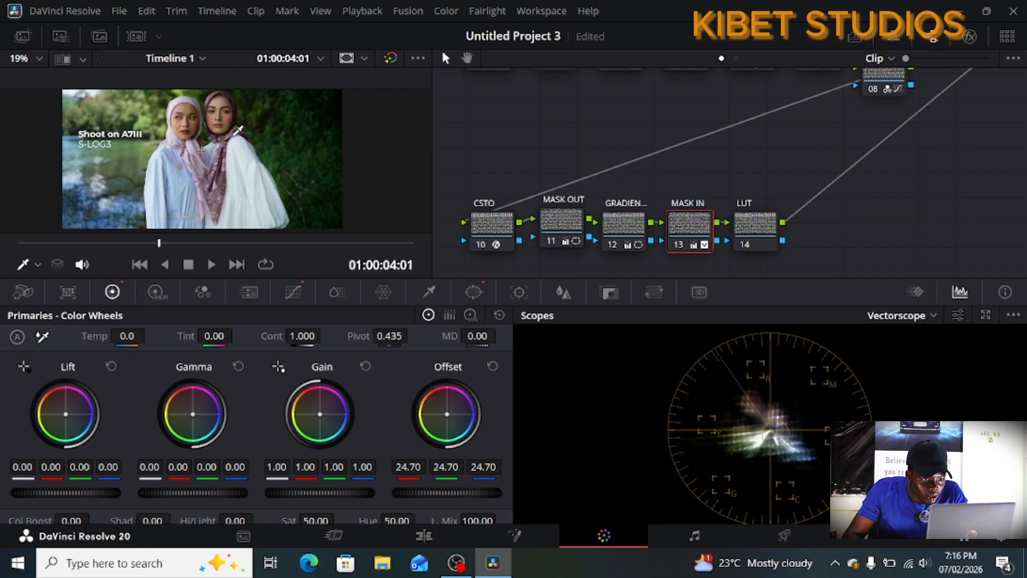
scroll(280, 115, "down", 2)
scroll(284, 101, "up", 2)
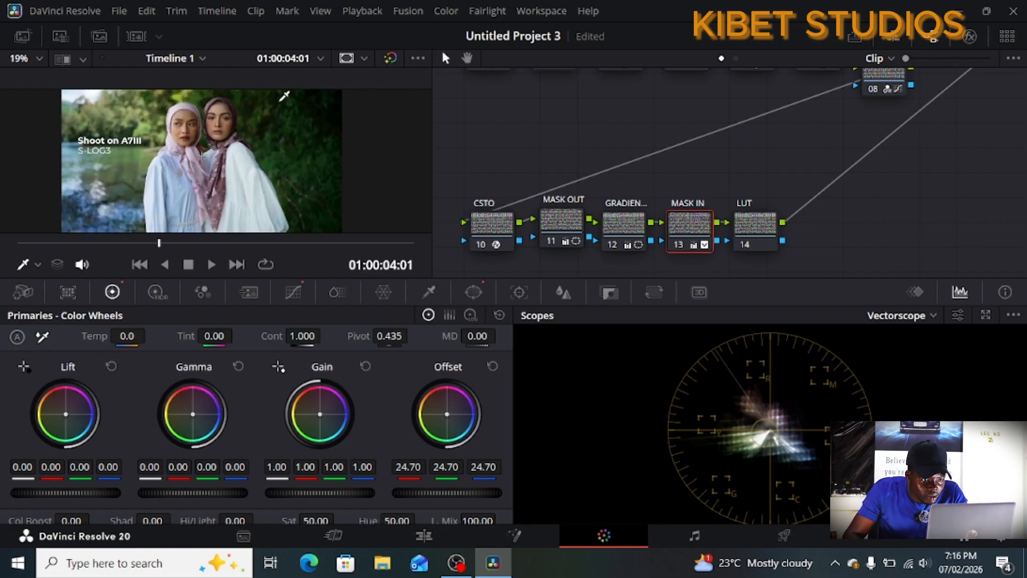
scroll(284, 96, "up", 4)
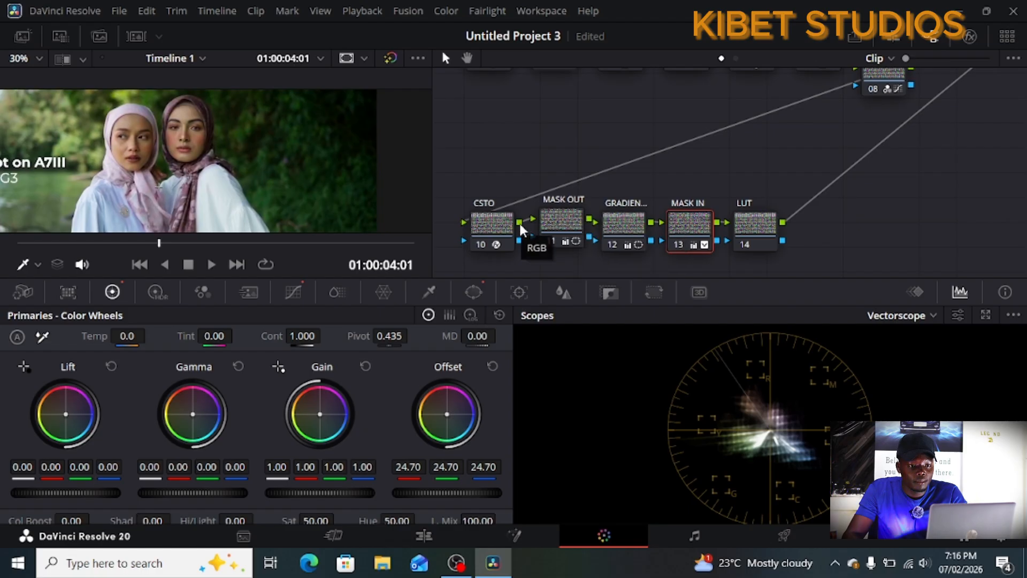
left_click(553, 216)
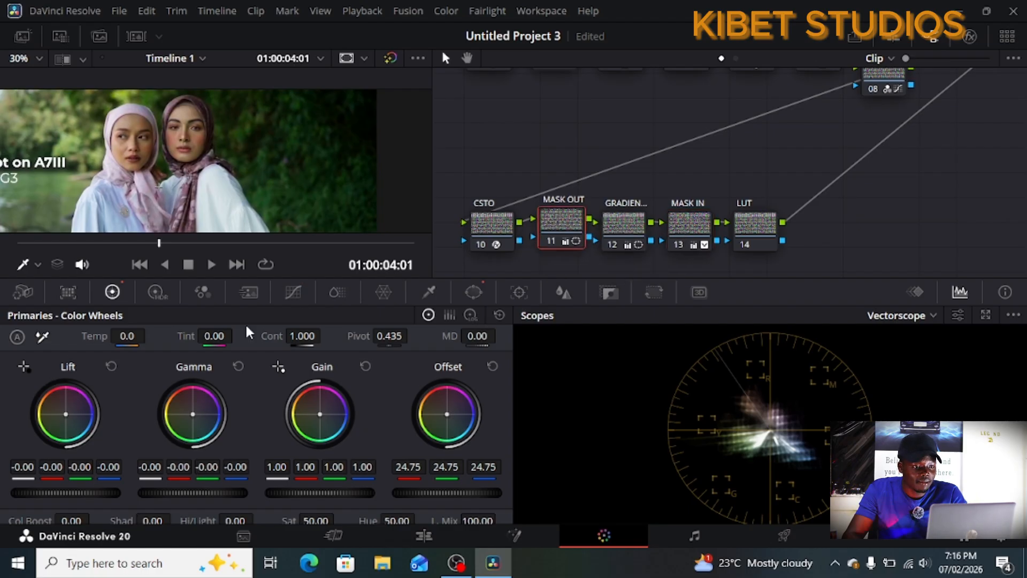
left_click(294, 291)
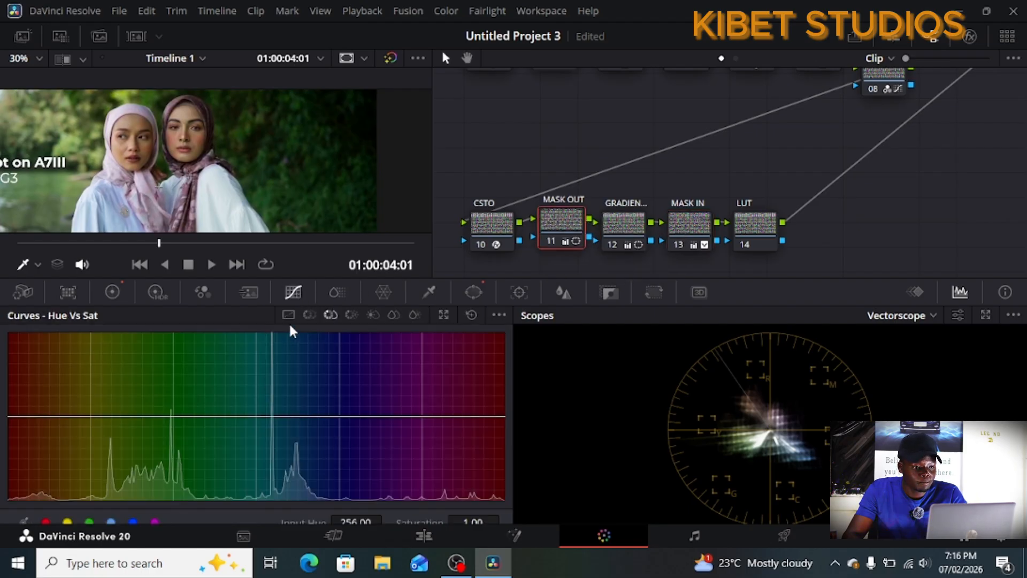
left_click(289, 315)
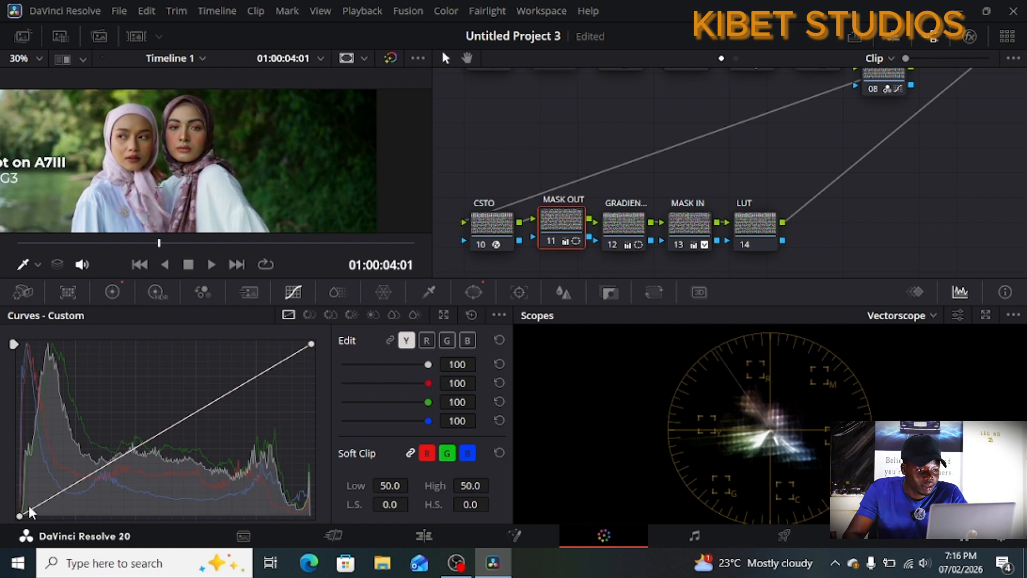
left_click(58, 492)
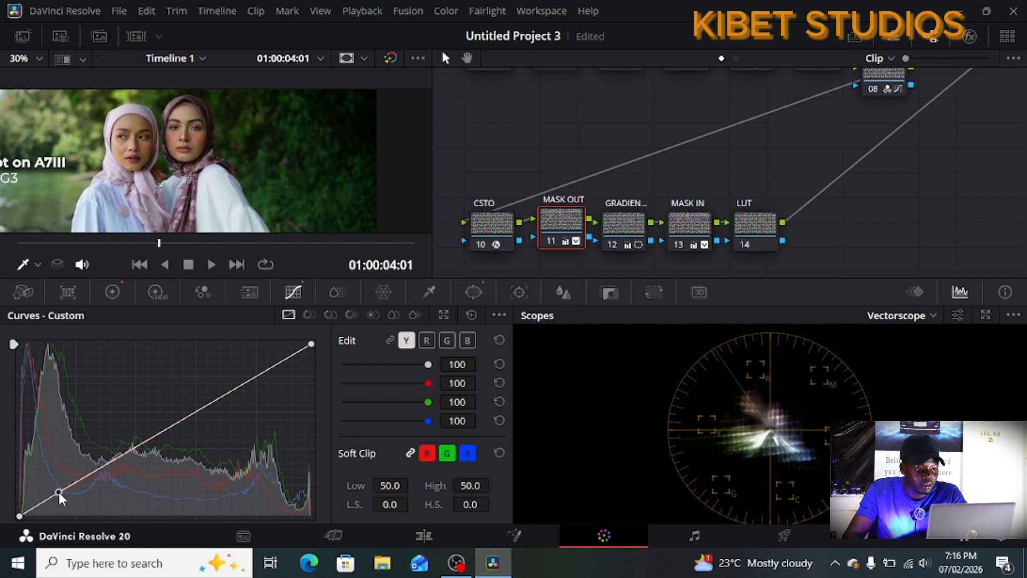
left_click(170, 426)
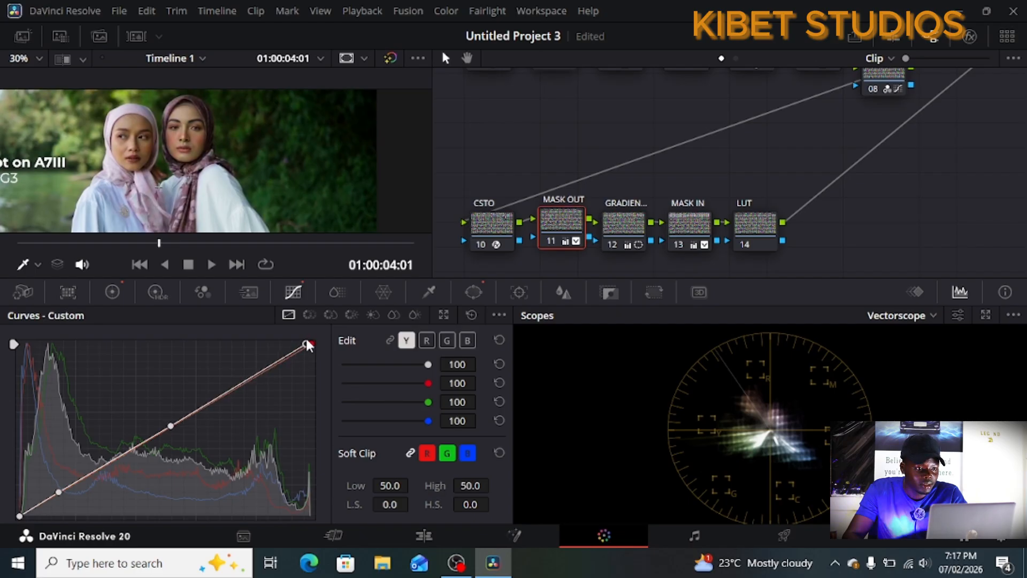
Step: Shape MASK OUT's custom curve into a gentle S by keeping the white endpoint, slightly lowering the shadow point and raising the highlights
left_click_drag(309, 340, 311, 342)
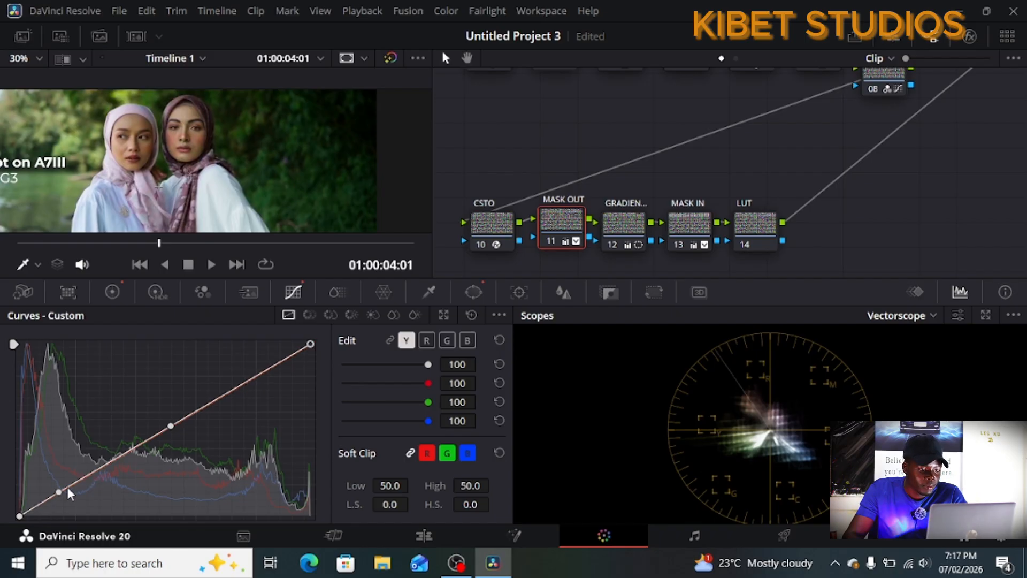
left_click_drag(58, 492, 64, 494)
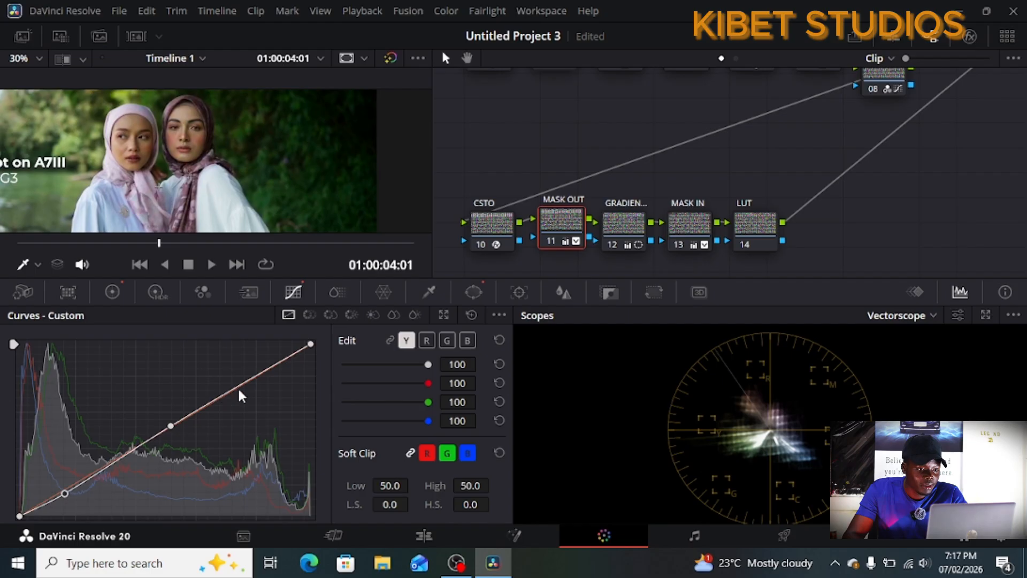
left_click_drag(240, 386, 235, 381)
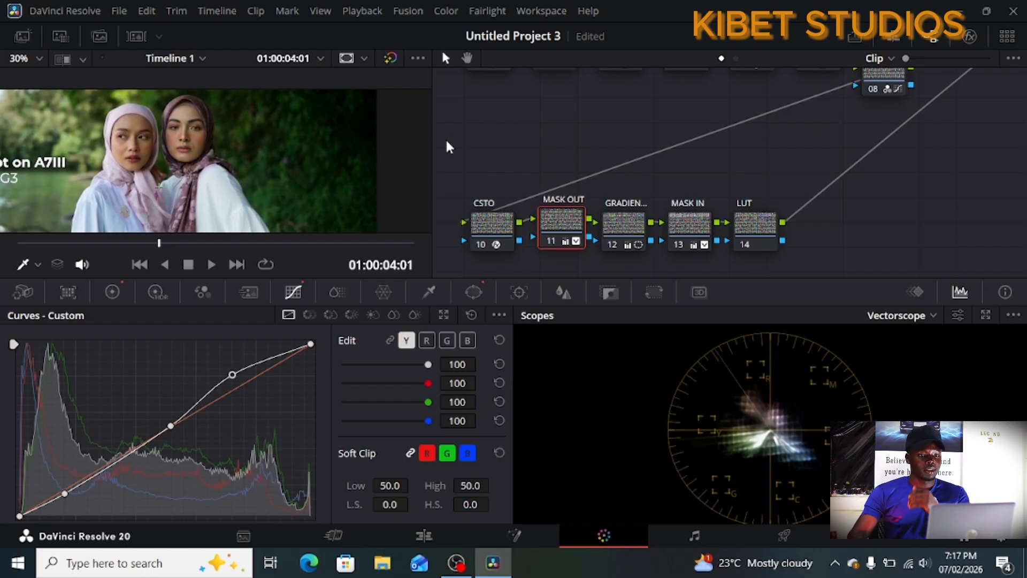
Step: Select the LUT node and open the Film Looks collection in the LUT library
scroll(449, 146, "down", 1)
scroll(467, 161, "up", 1)
scroll(605, 181, "up", 1)
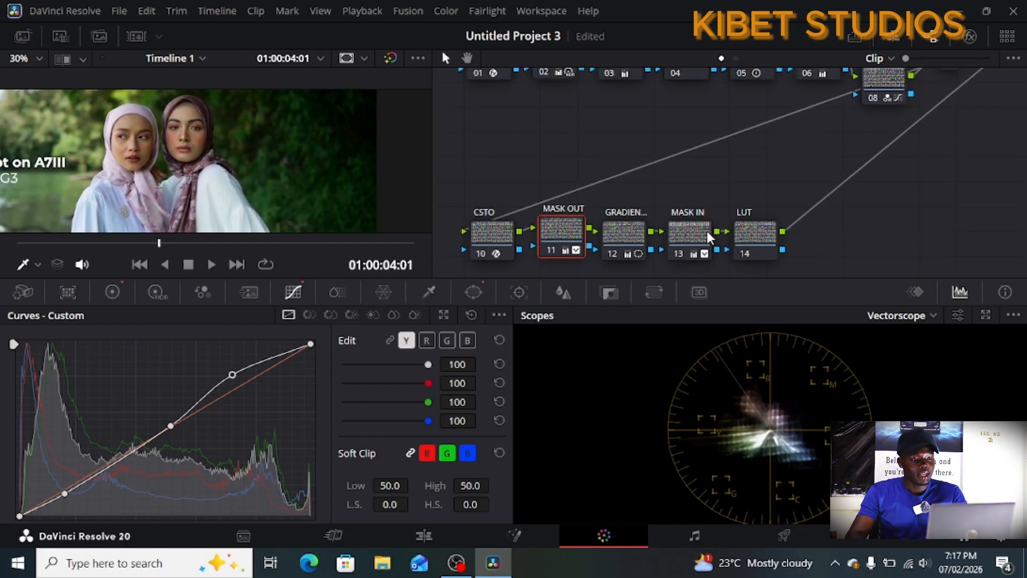
left_click_drag(758, 245, 764, 242)
right_click(754, 240)
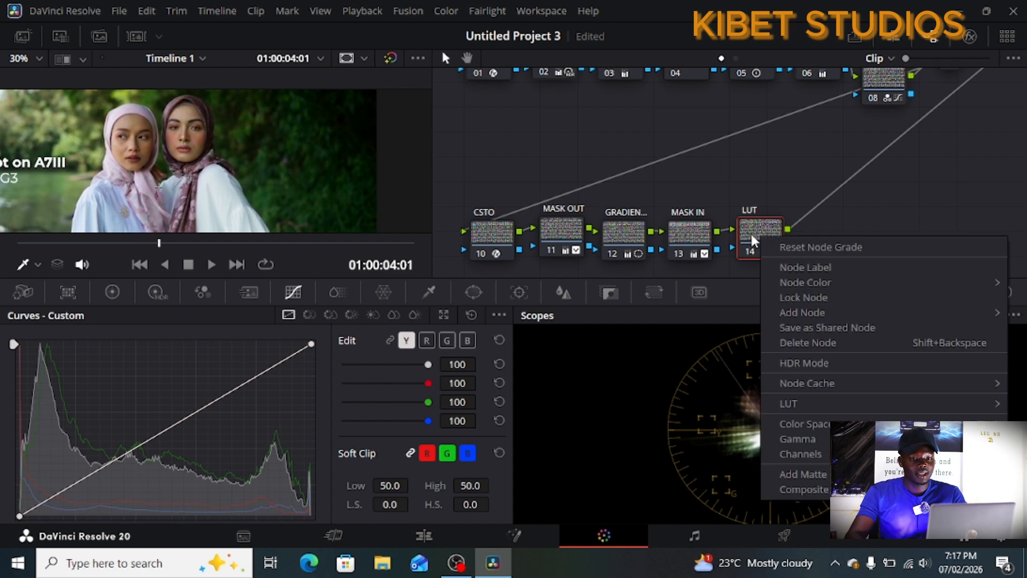
mouse_move(791, 404)
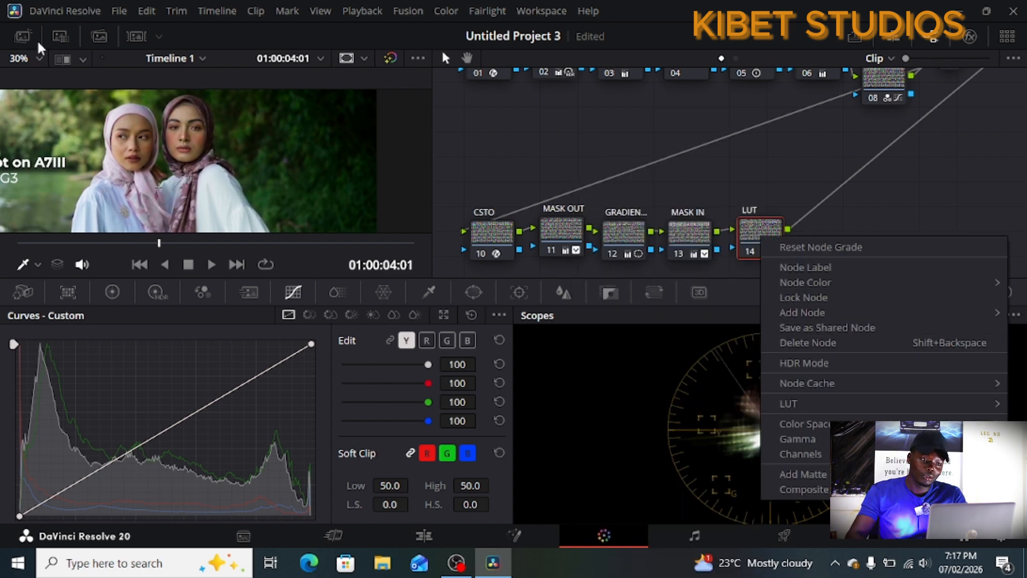
left_click(59, 36)
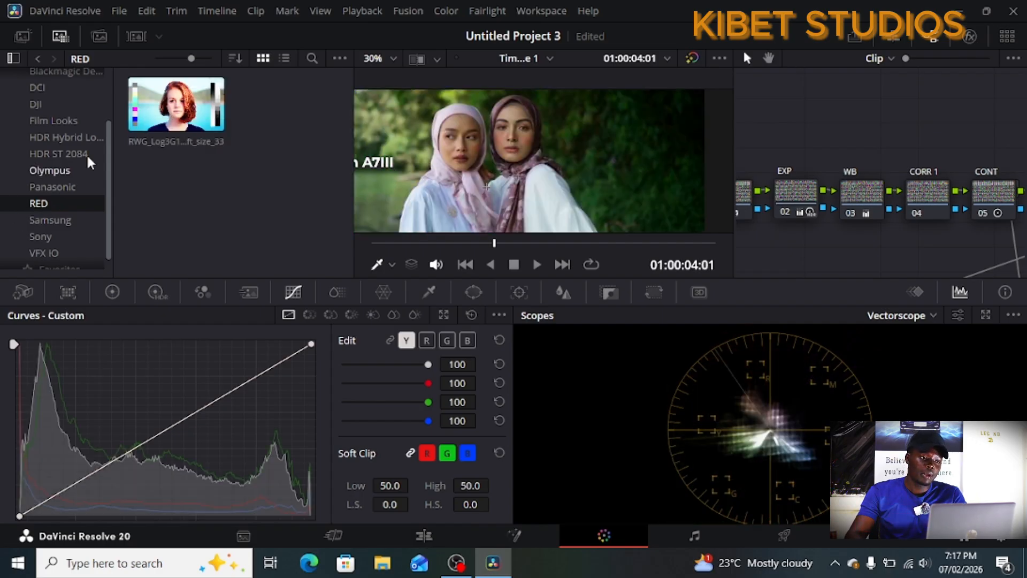
left_click(62, 122)
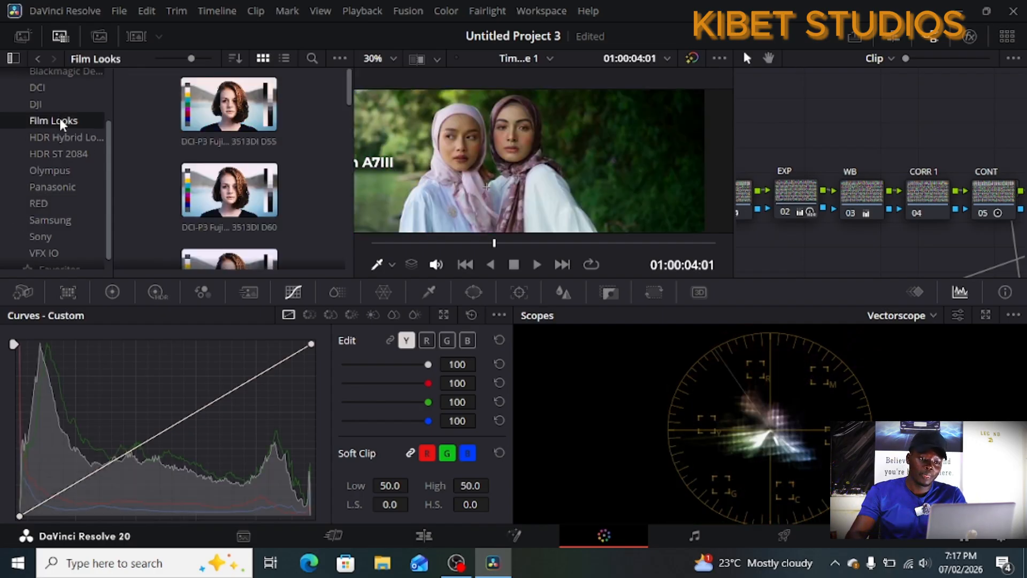
Step: Preview the Film Looks LUTs on the clip and apply DCI-P3 Fujifilm 3513DI D60 to the LUT node
scroll(231, 171, "down", 5)
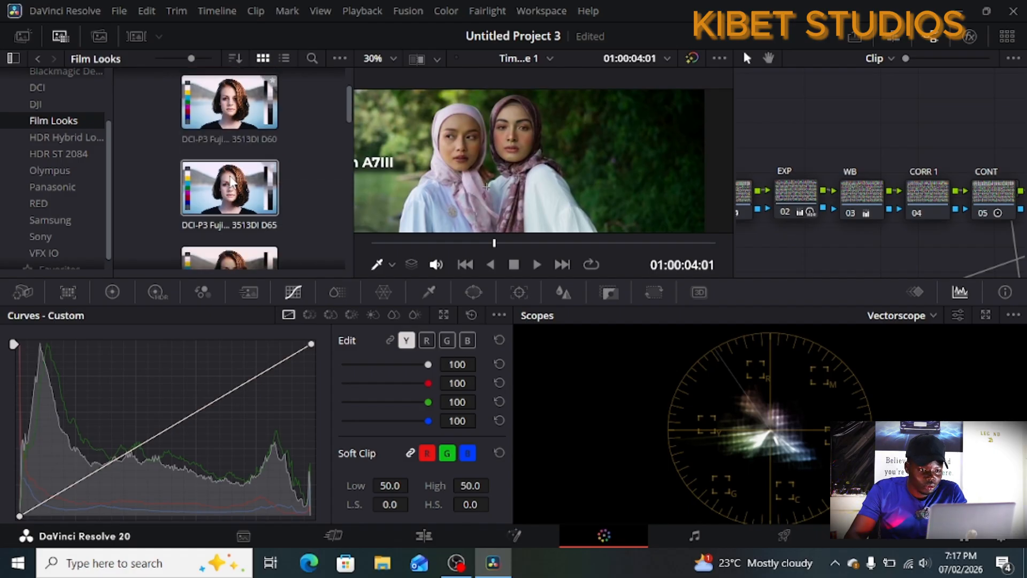
scroll(231, 184, "down", 3)
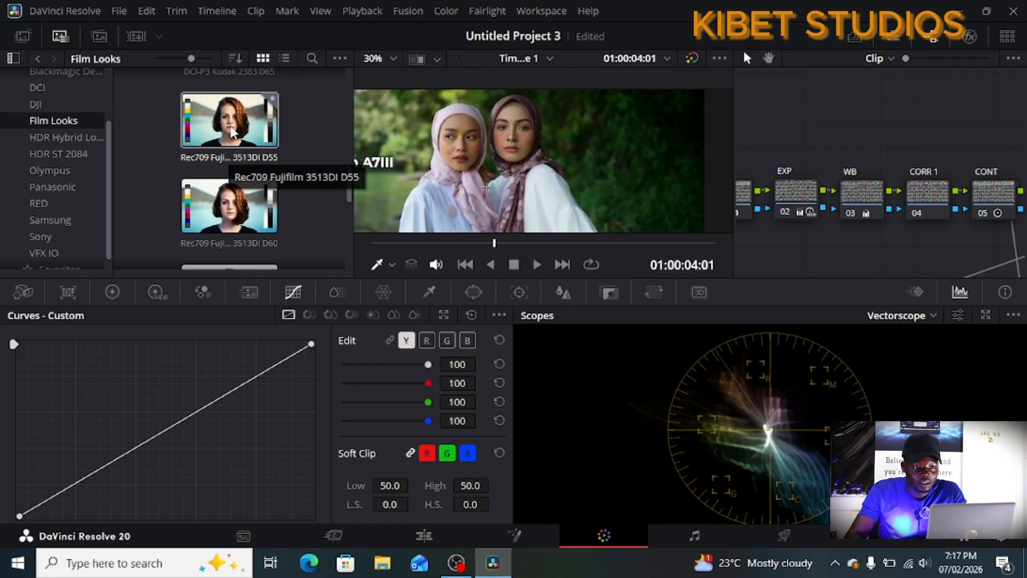
scroll(254, 209, "down", 3)
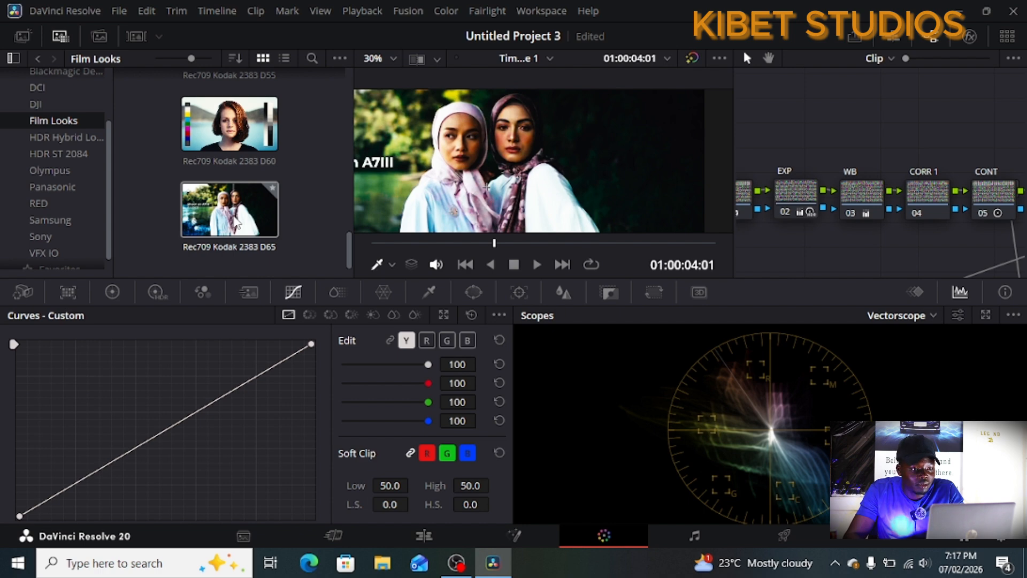
scroll(238, 217, "up", 2)
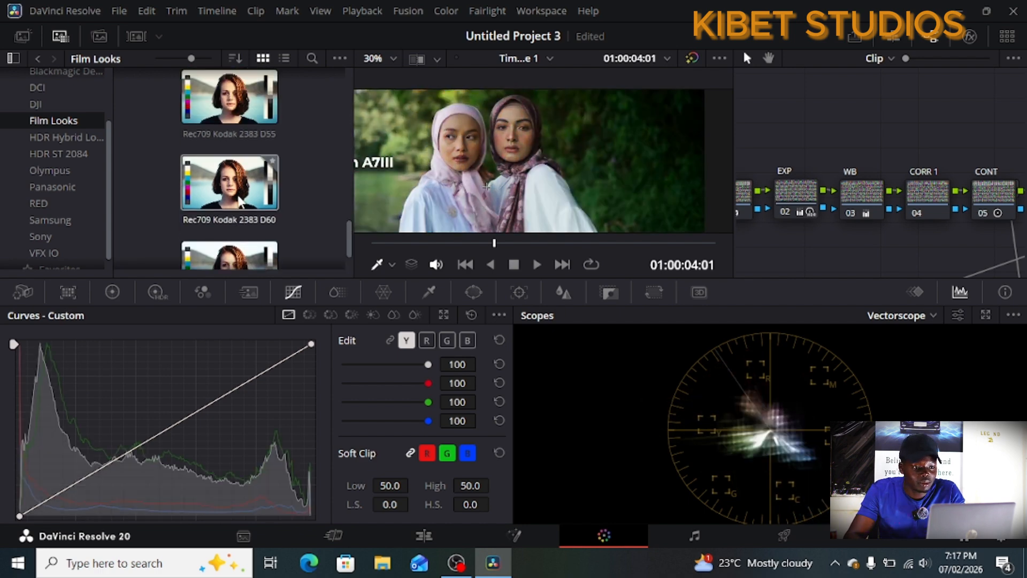
scroll(239, 201, "up", 5)
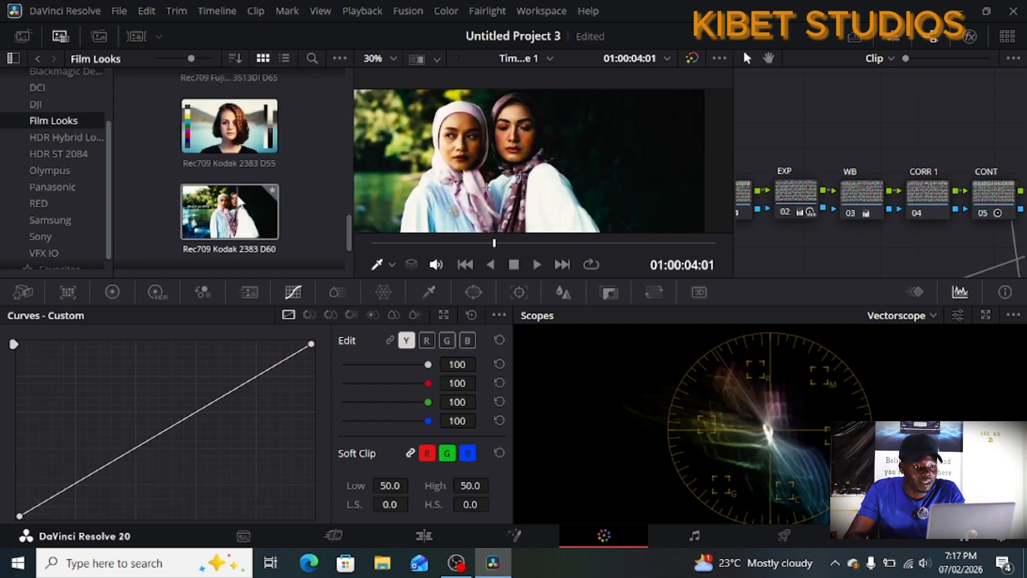
scroll(238, 201, "up", 2)
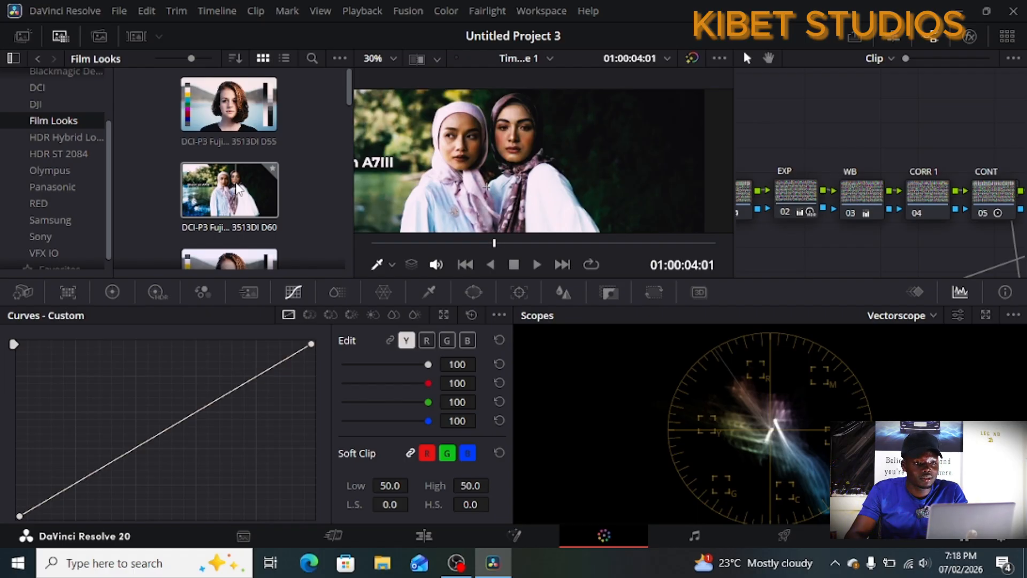
left_click(213, 185)
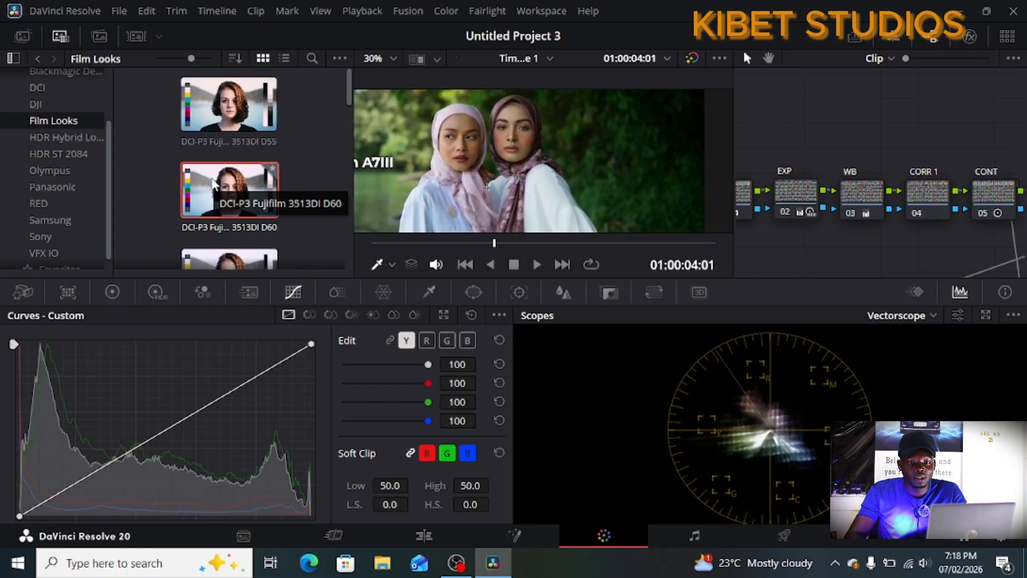
scroll(912, 230, "down", 3)
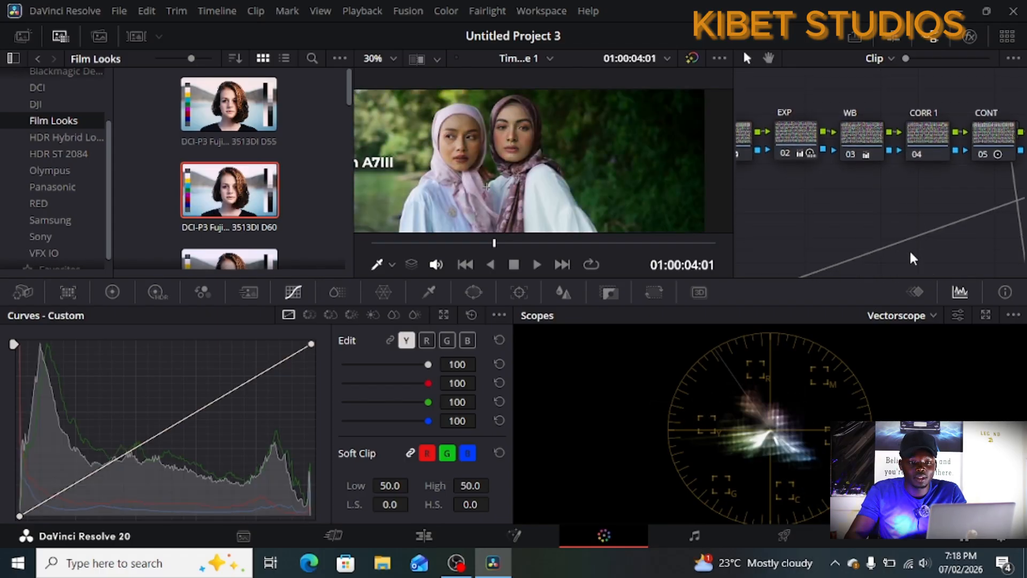
scroll(913, 259, "down", 3)
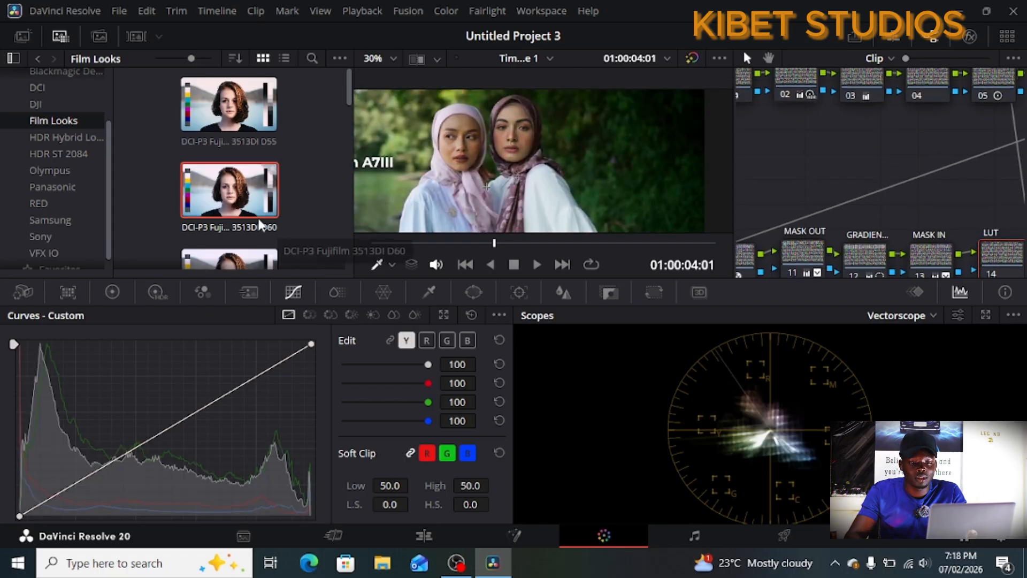
left_click_drag(260, 225, 1004, 247)
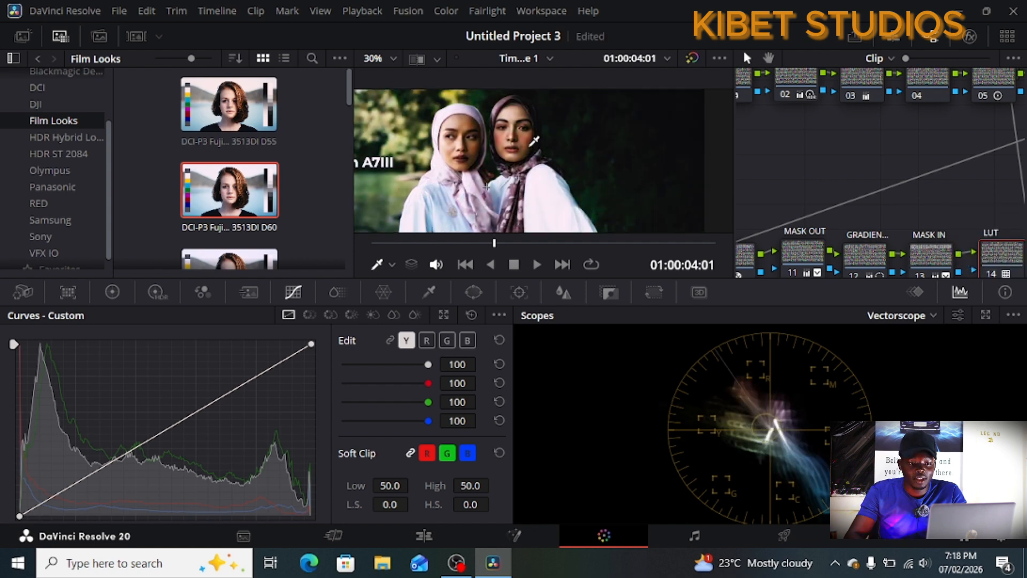
Step: Reduce the strength of the LUT node by setting its key output gain to 0.200
left_click(608, 293)
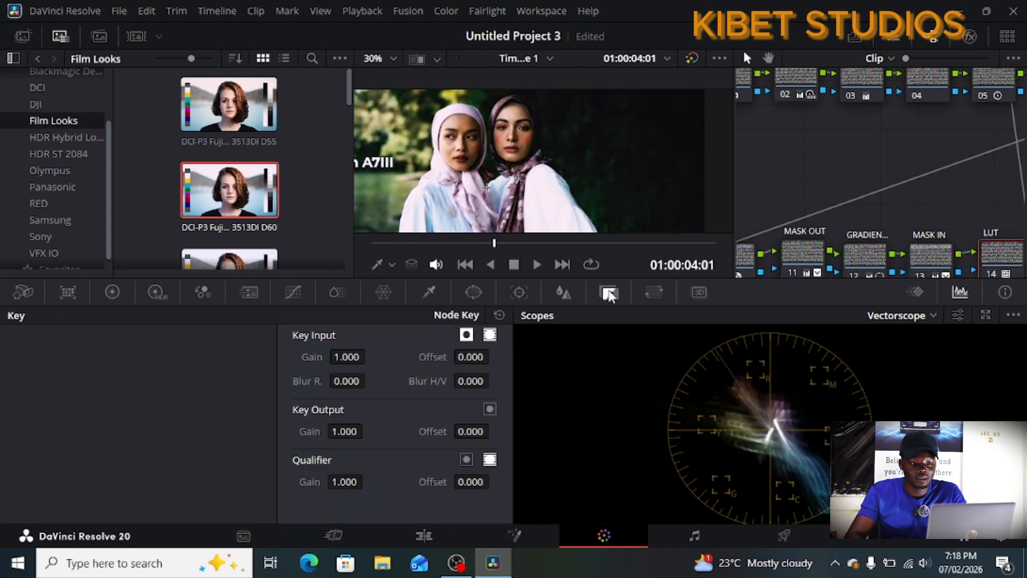
left_click(342, 431)
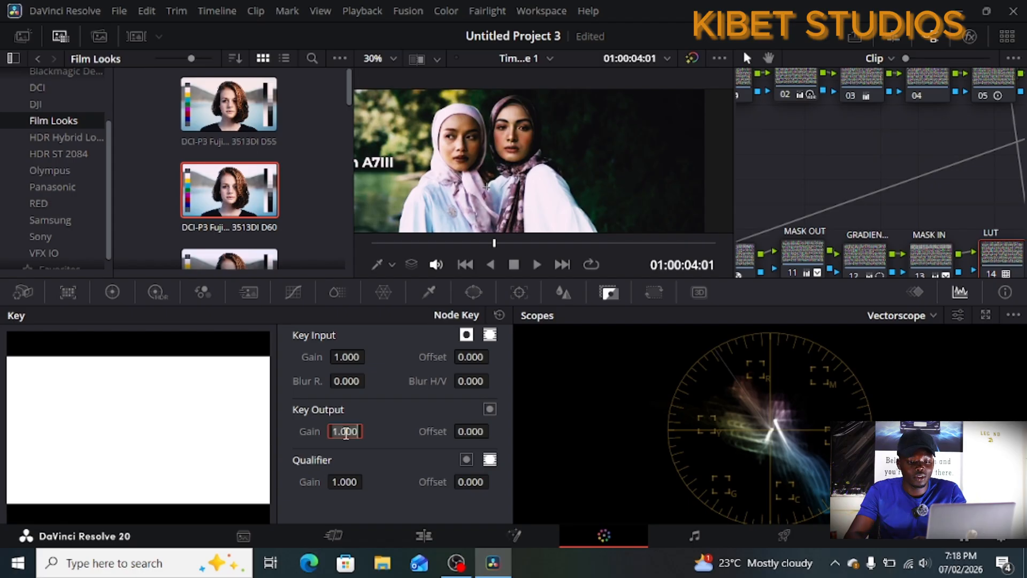
key("BackSpace")
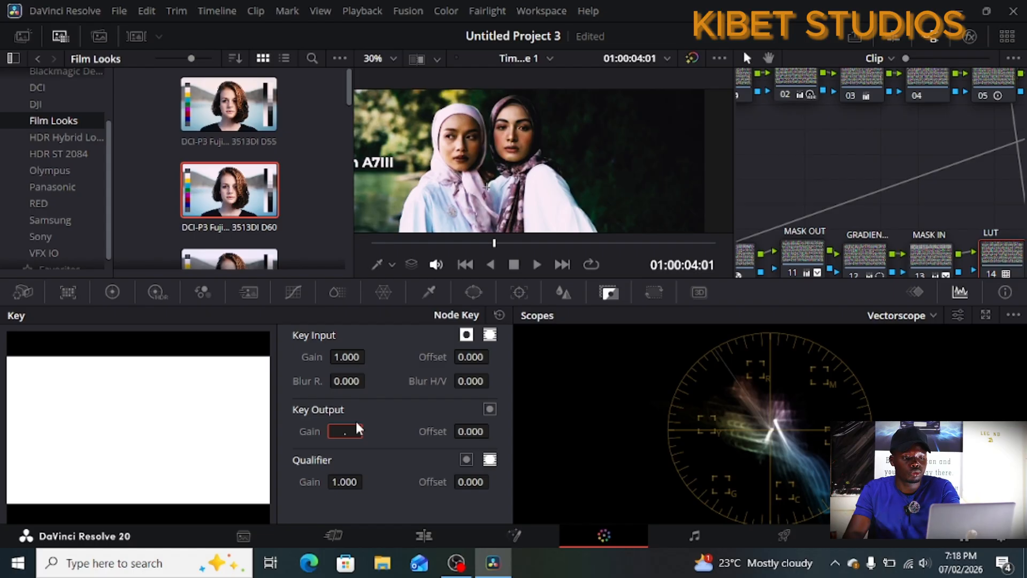
type(".2")
key("Return")
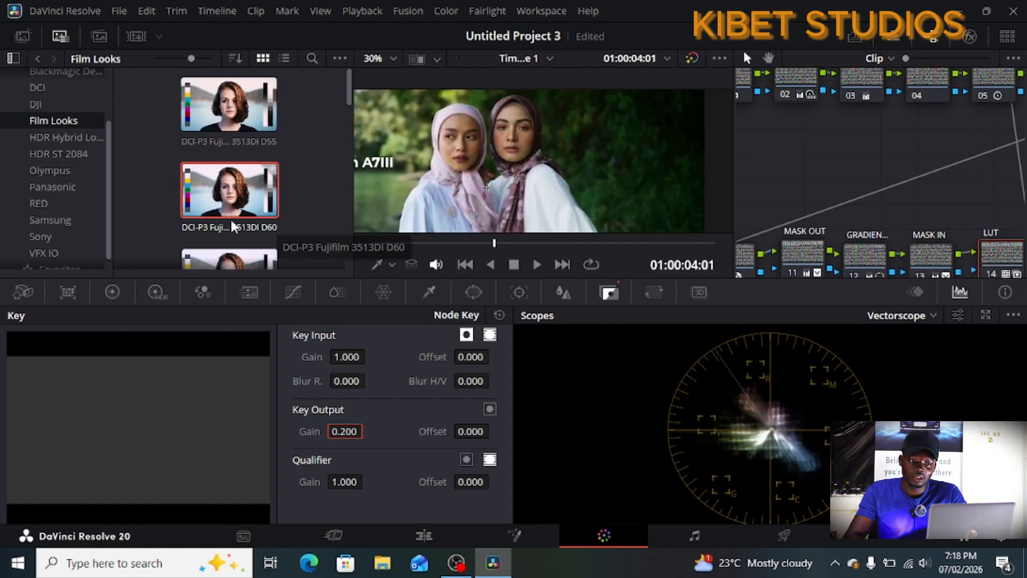
Step: Reset the LUT node's grade and apply the RED LUT RWG_Log3G10_to_REC709_BT1886_with_LOW_CONTRAST_and_R_3_Soft_size_33 to it
scroll(170, 191, "down", 2)
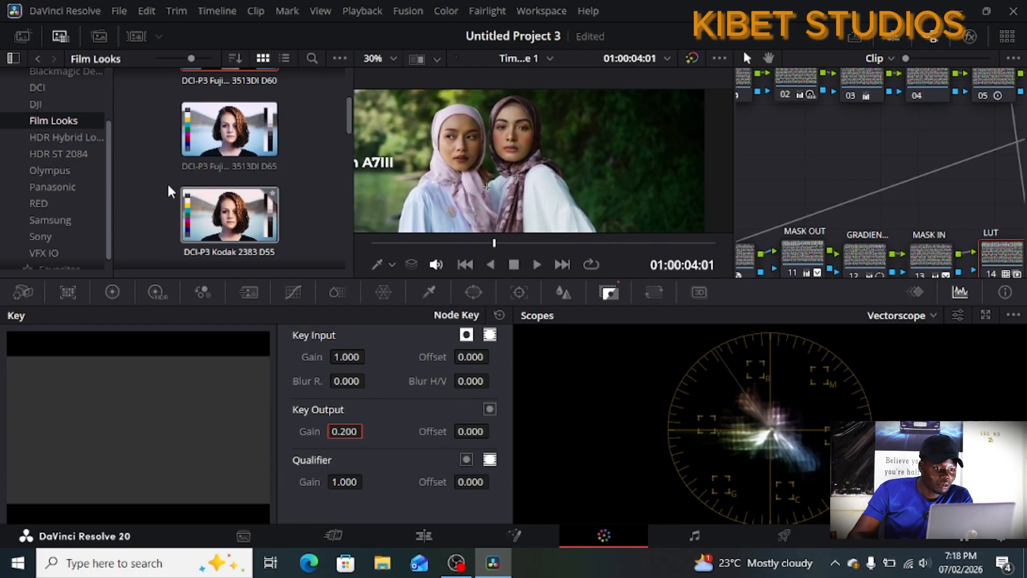
left_click(39, 204)
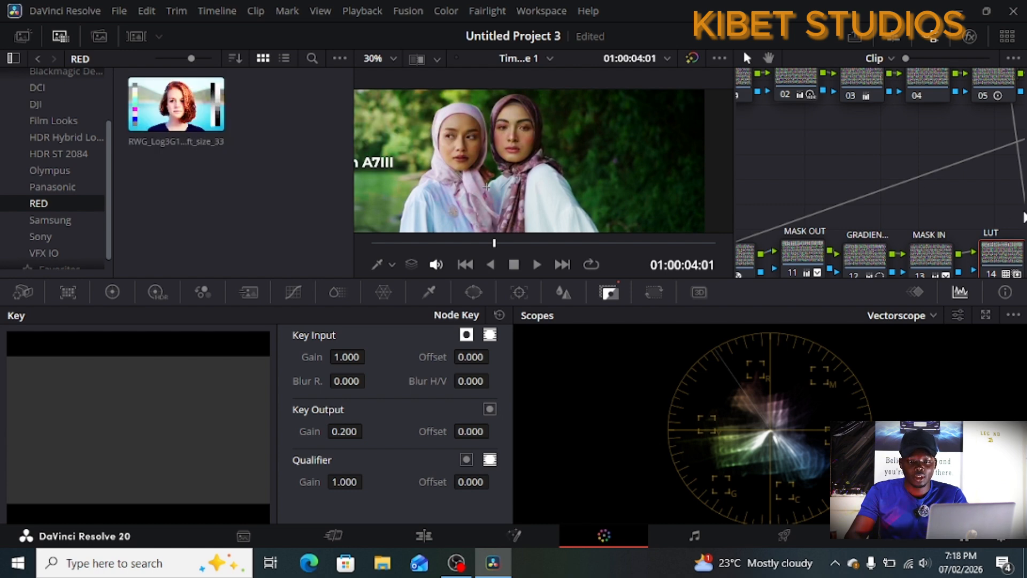
right_click(1003, 260)
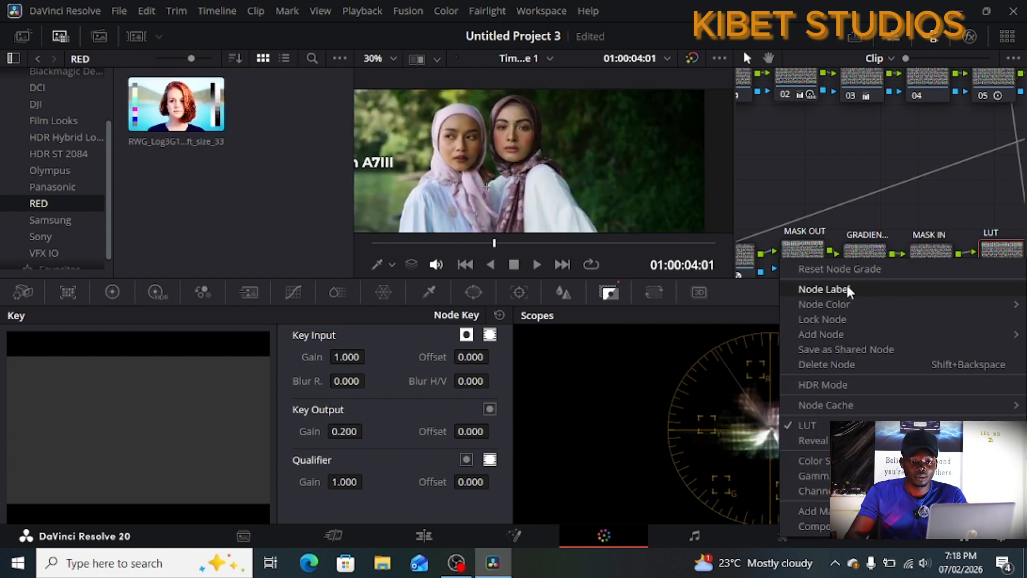
left_click(840, 269)
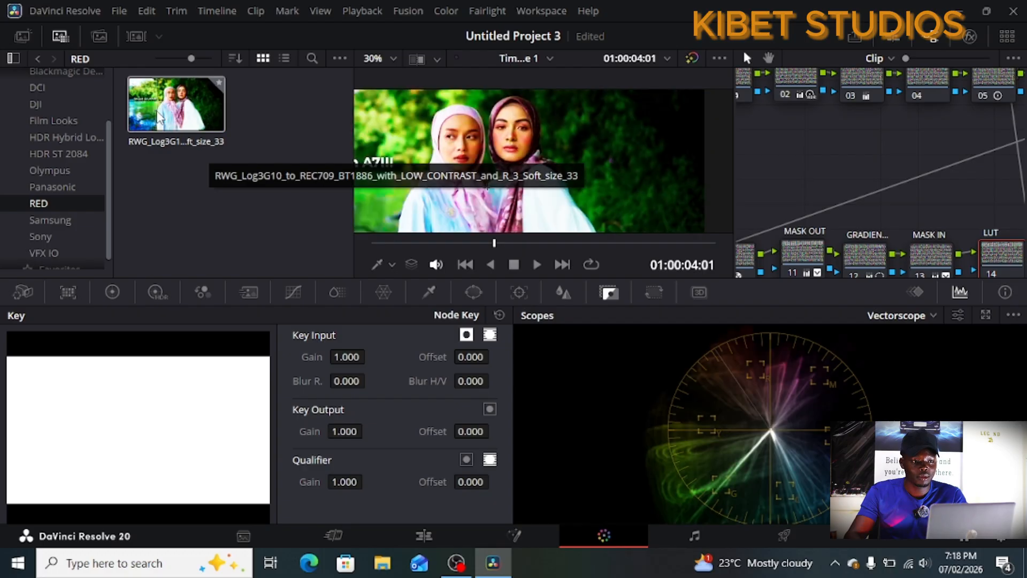
left_click_drag(159, 117, 997, 252)
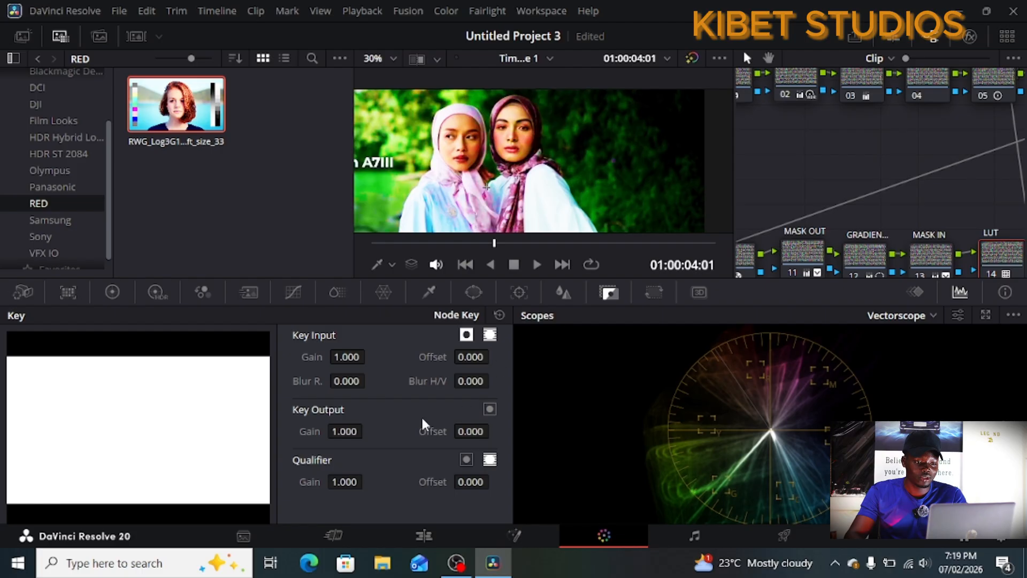
Step: Reduce the strength of the RED LUT by setting the LUT node's key output gain to 0.200
double_click(349, 432)
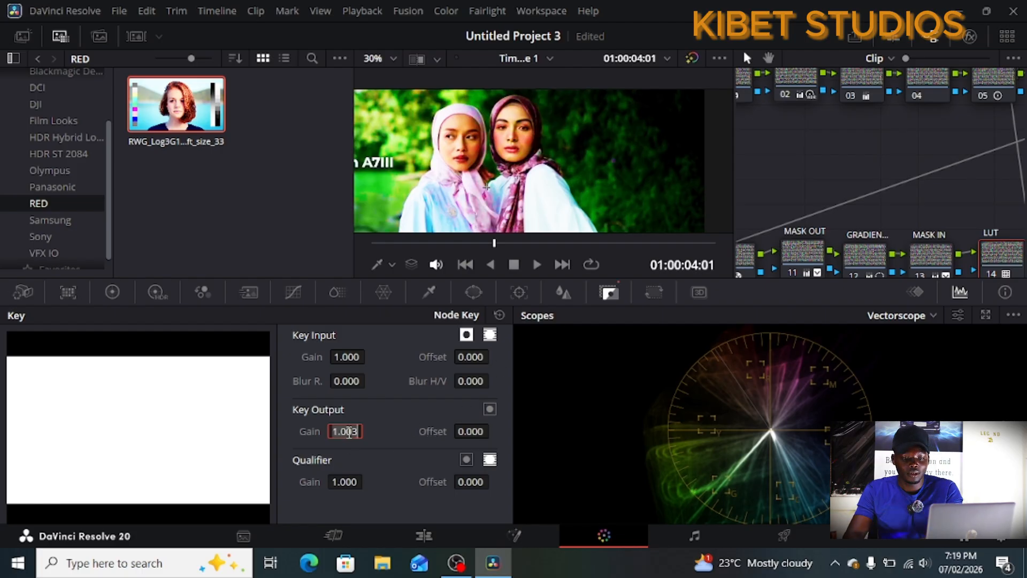
key("BackSpace")
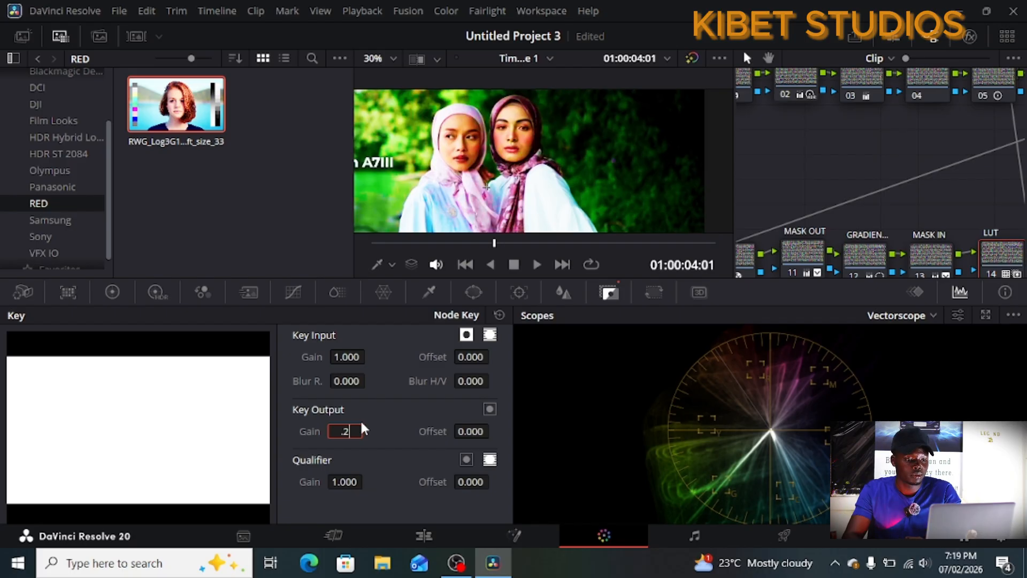
type(".2")
key("Return")
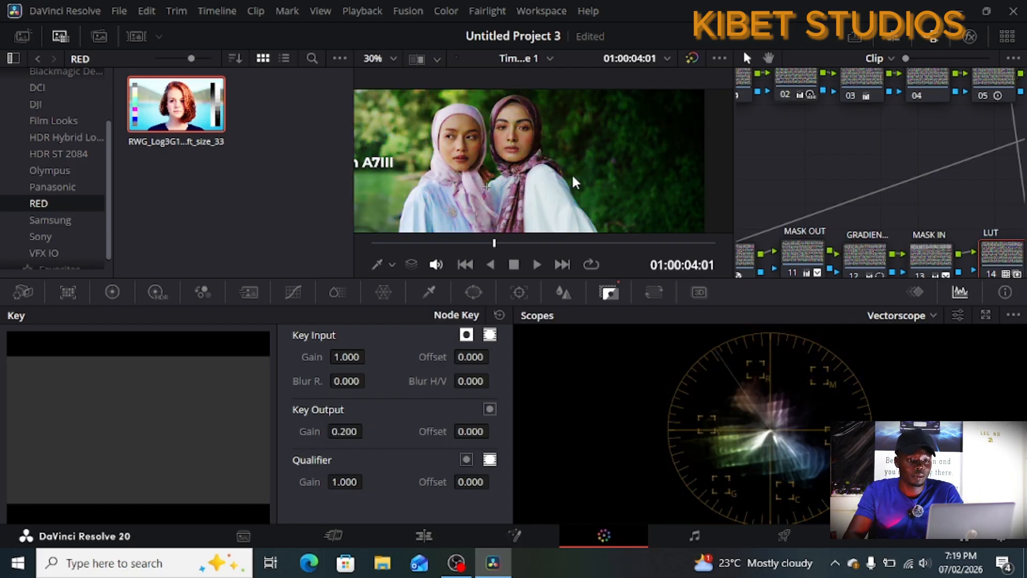
scroll(597, 171, "up", 1)
scroll(589, 173, "down", 2)
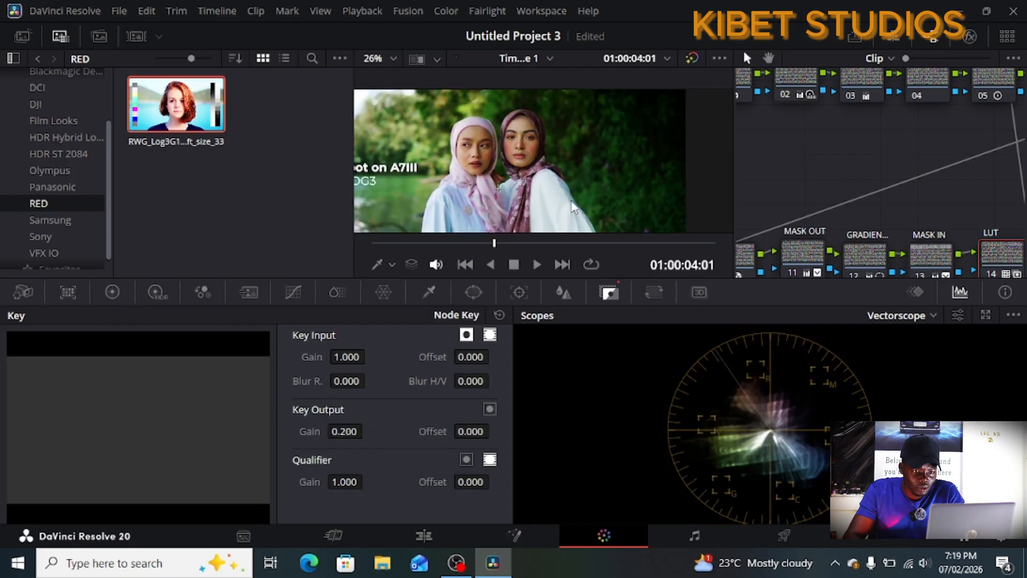
Step: Play the timeline from an earlier point through the graded clip to review the look, and stop playback
left_click_drag(496, 246, 380, 245)
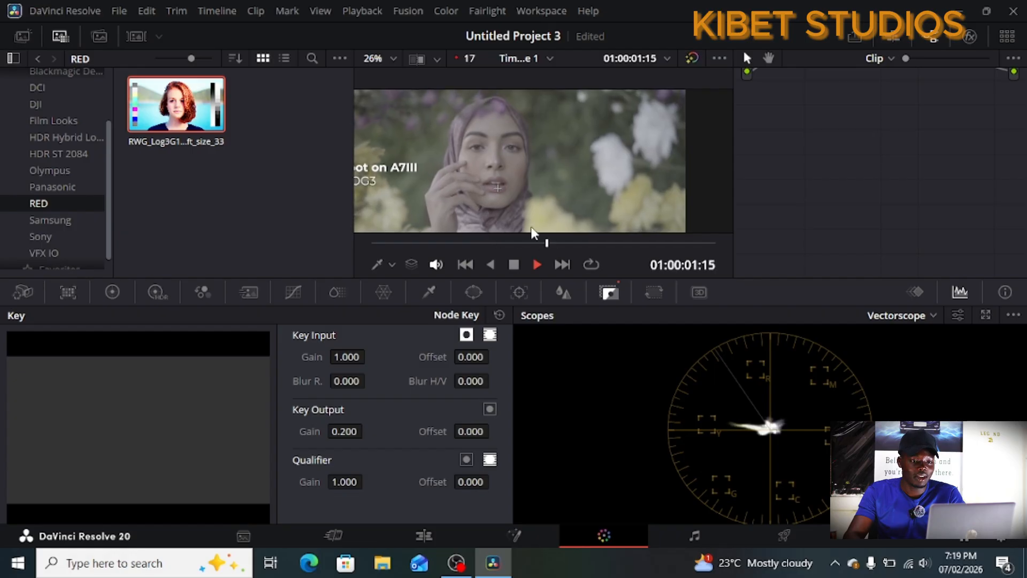
left_click(99, 36)
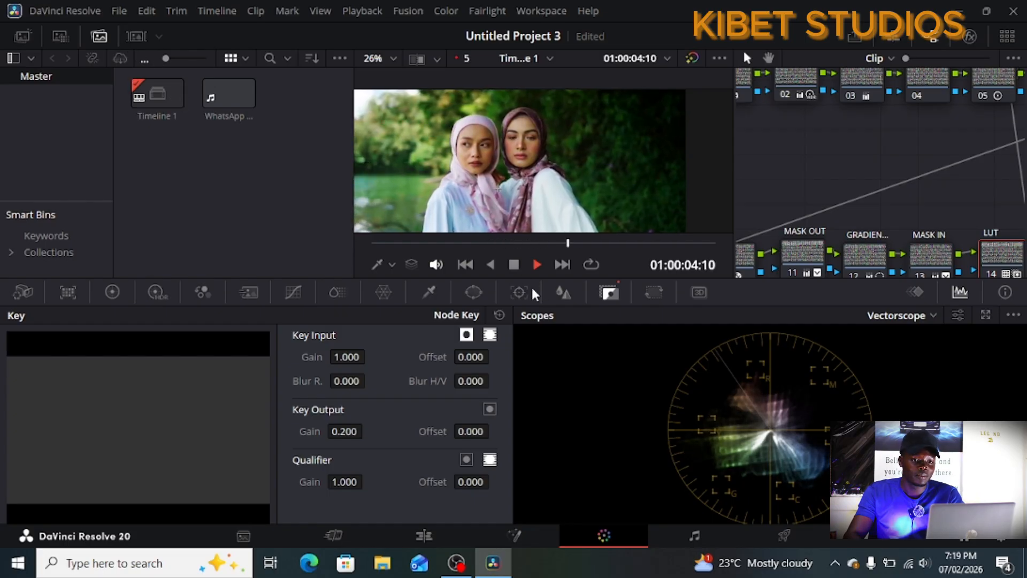
left_click(515, 264)
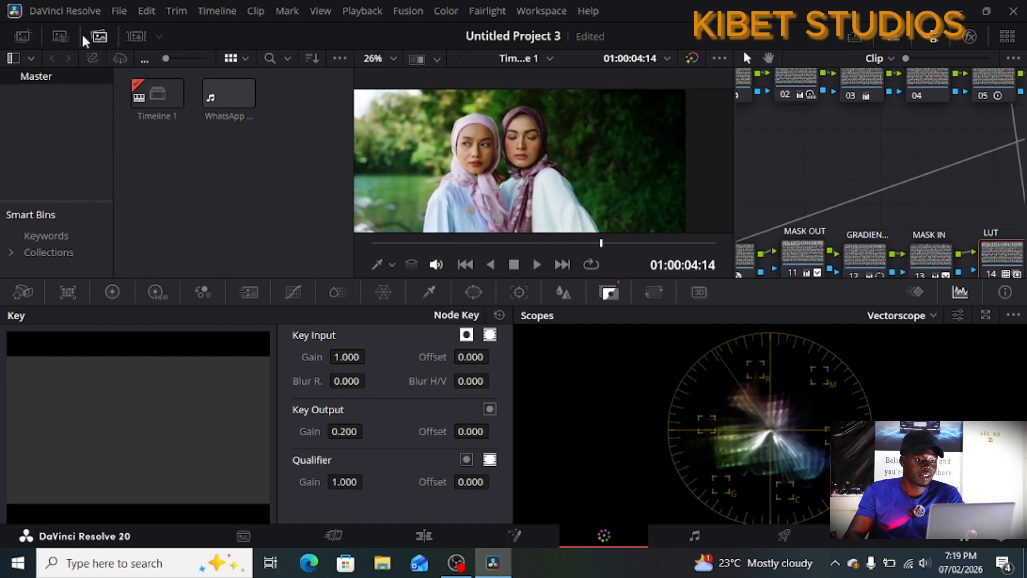
Step: Show the clip thumbnails and paste the complete node grade of clip 02 onto clip 01
left_click(99, 37)
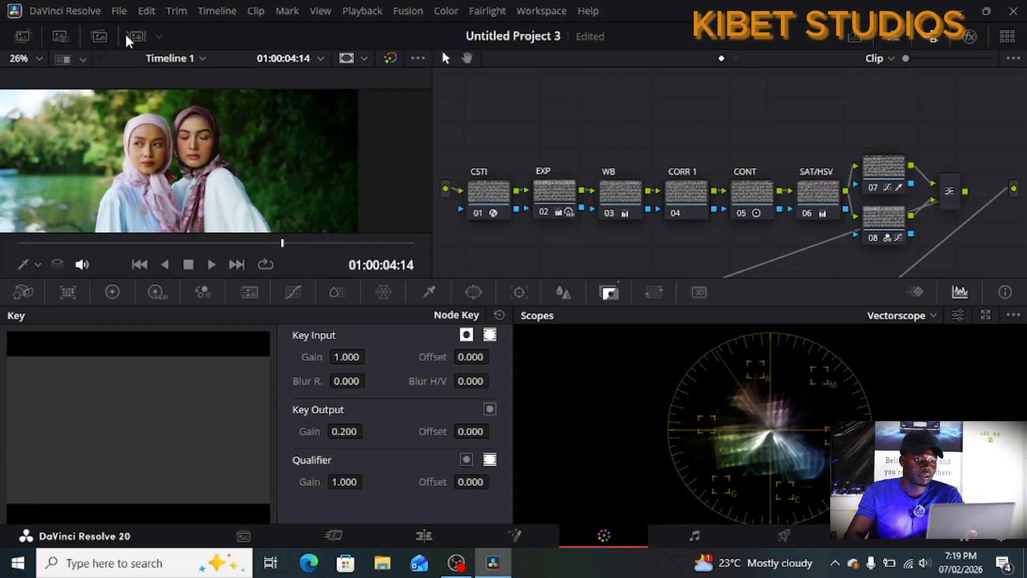
left_click(136, 38)
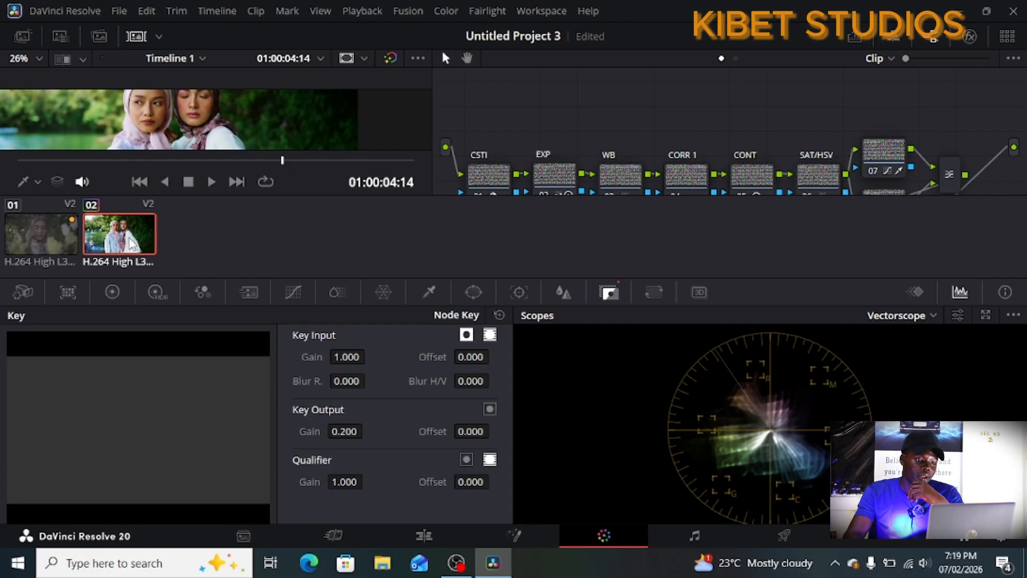
left_click(20, 237)
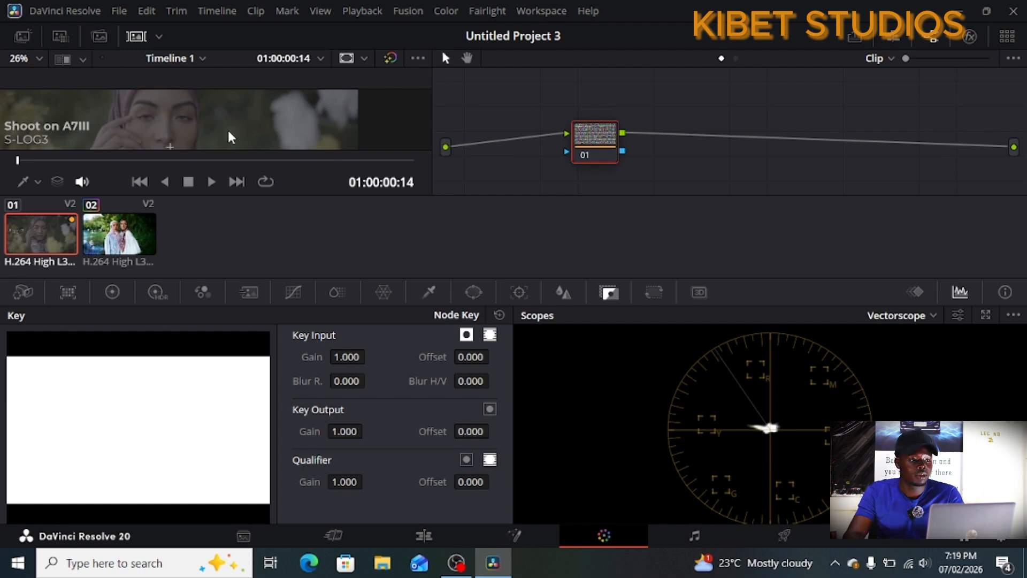
key("ctrl+v")
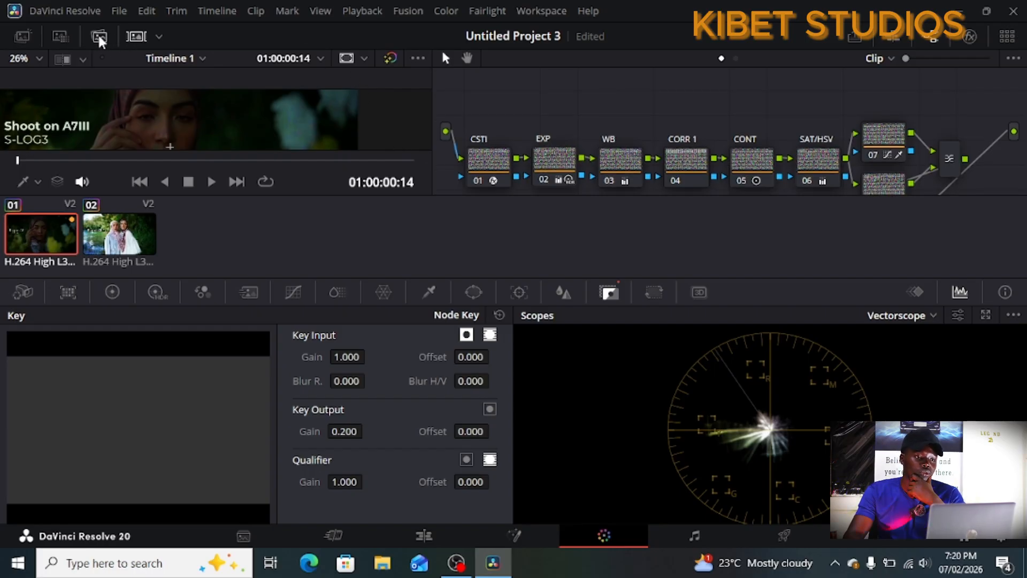
Step: Hide the clip thumbnails and scrub clip 01 to 01:00:01:12 to check the pasted grade
left_click(136, 37)
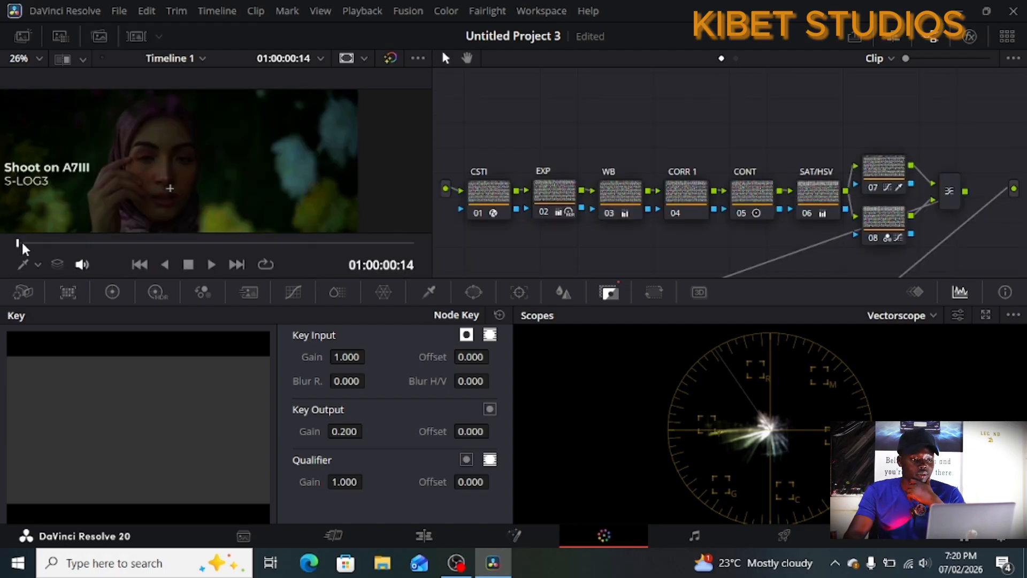
left_click_drag(24, 248, 195, 252)
scroll(813, 190, "down", 5)
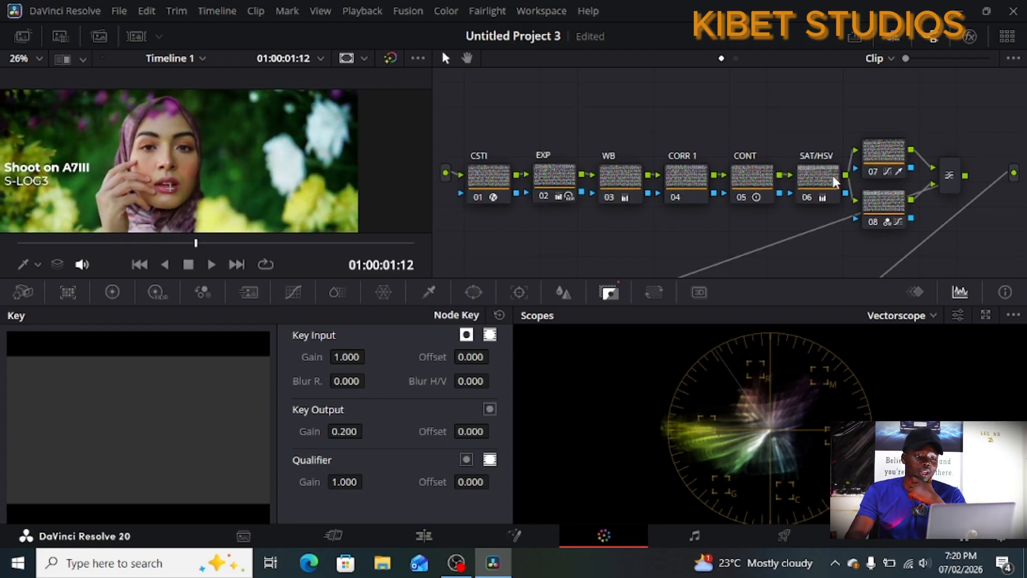
Step: Rearrange the CSTO, MASK OUT, gradient, MASK IN and LUT nodes into a higher, more widely spaced row in the node graph
scroll(822, 180, "down", 2)
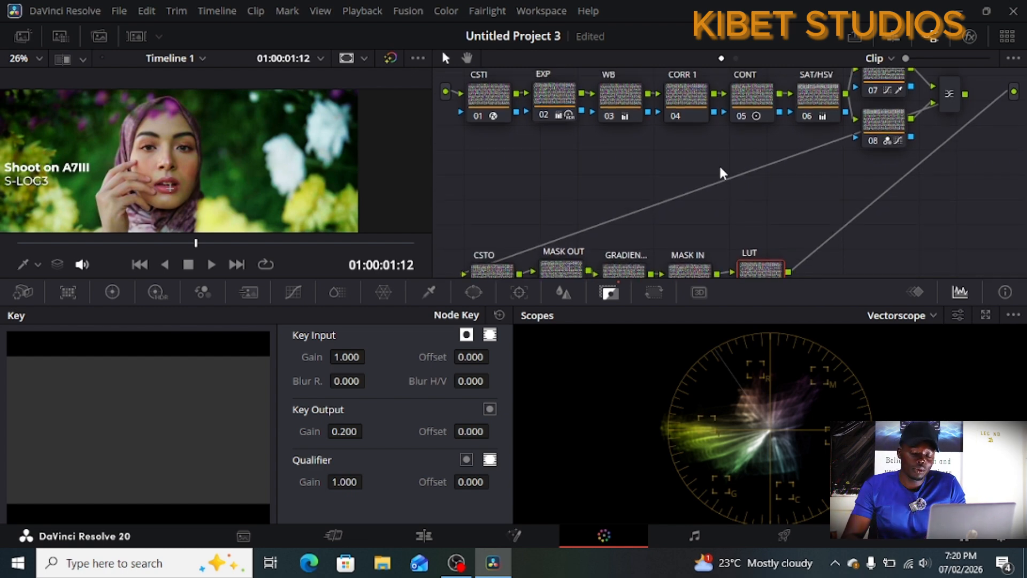
scroll(735, 172, "down", 3)
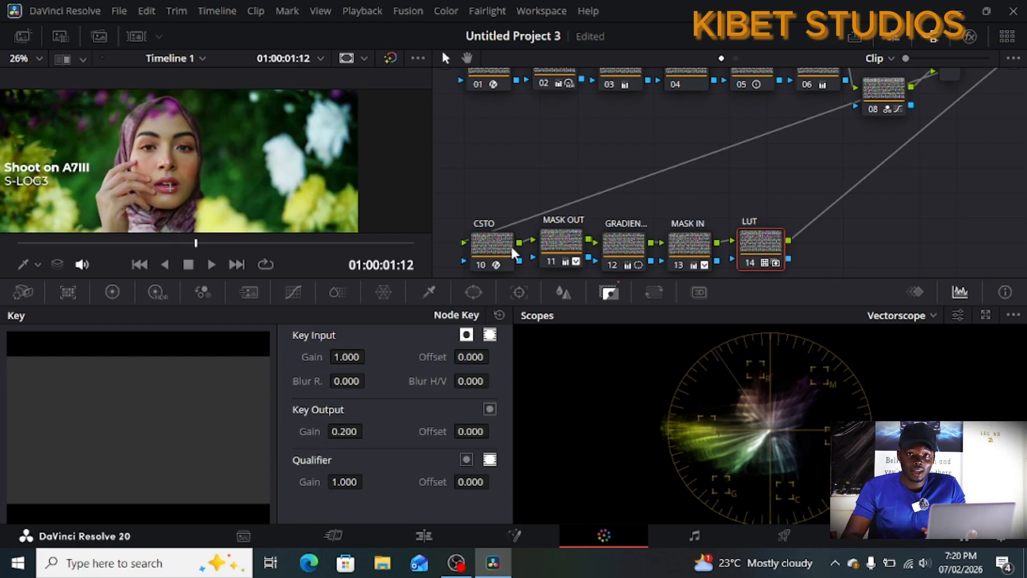
left_click_drag(492, 245, 482, 205)
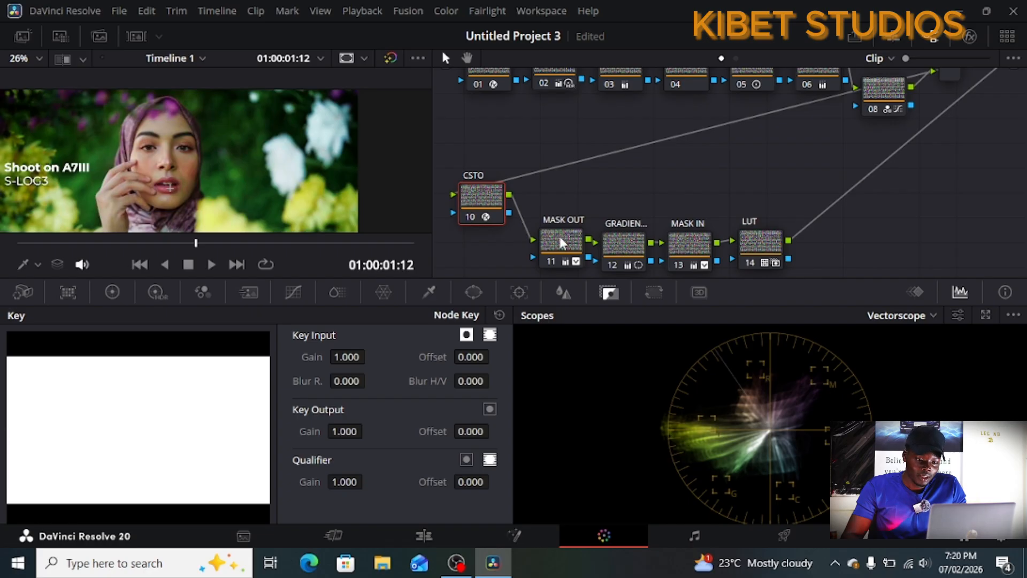
left_click_drag(562, 241, 575, 197)
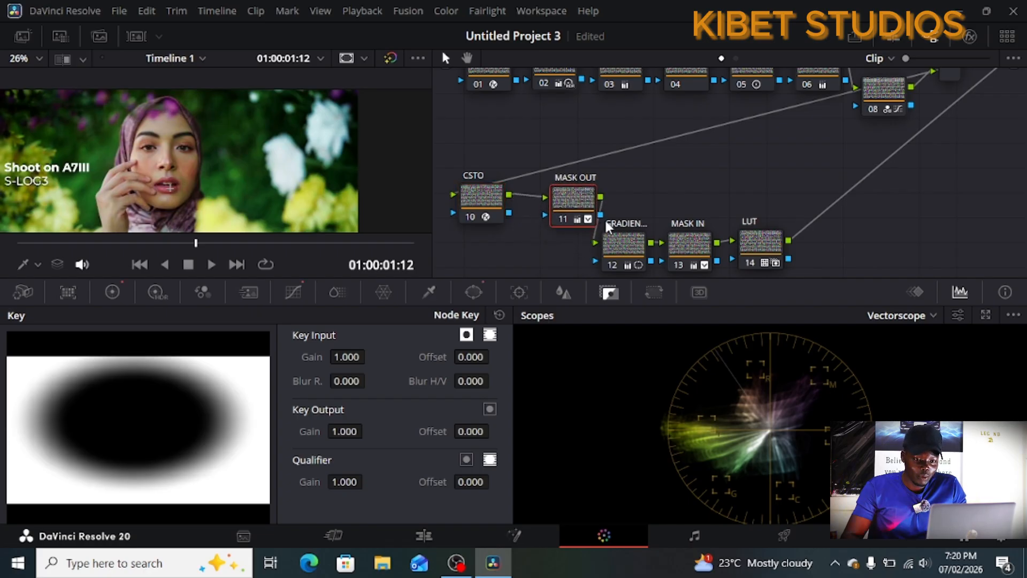
left_click_drag(619, 223, 641, 183)
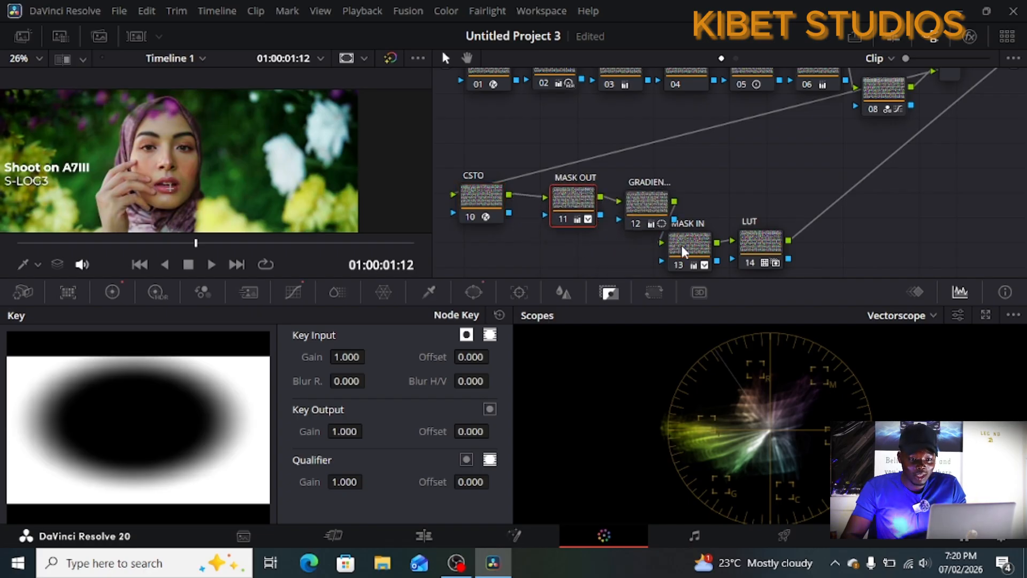
left_click_drag(697, 242, 727, 200)
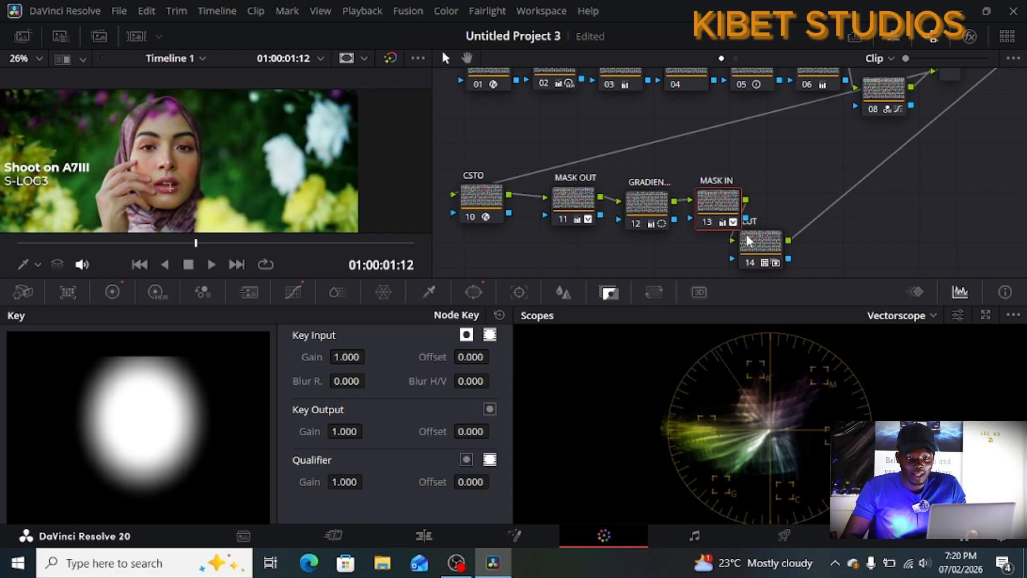
left_click_drag(770, 254, 808, 209)
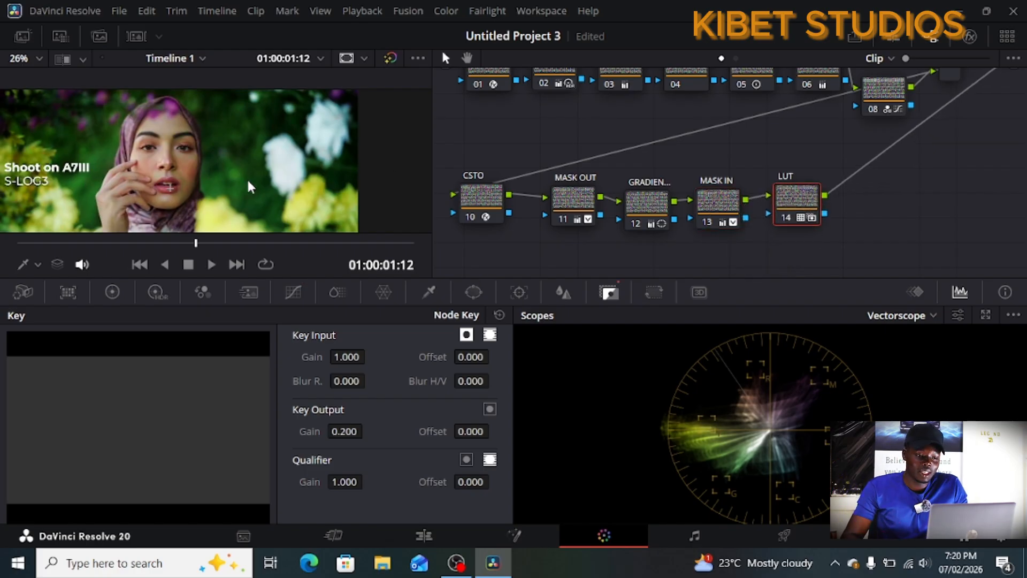
Step: Inspect the graded close-up in clip 01 at 01:00:01:15, both enlarged and as a full frame
left_click(219, 244)
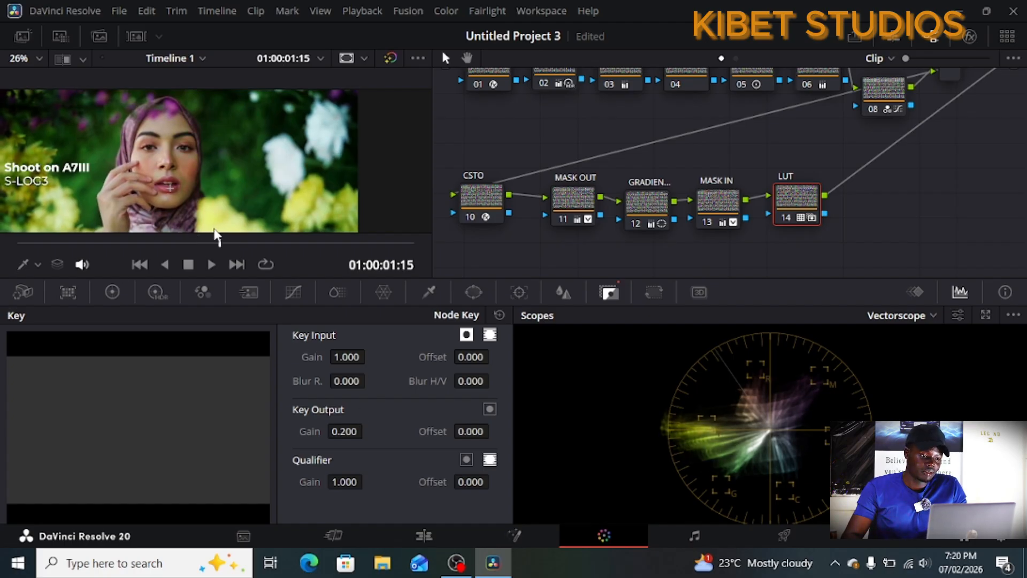
scroll(284, 160, "up", 3)
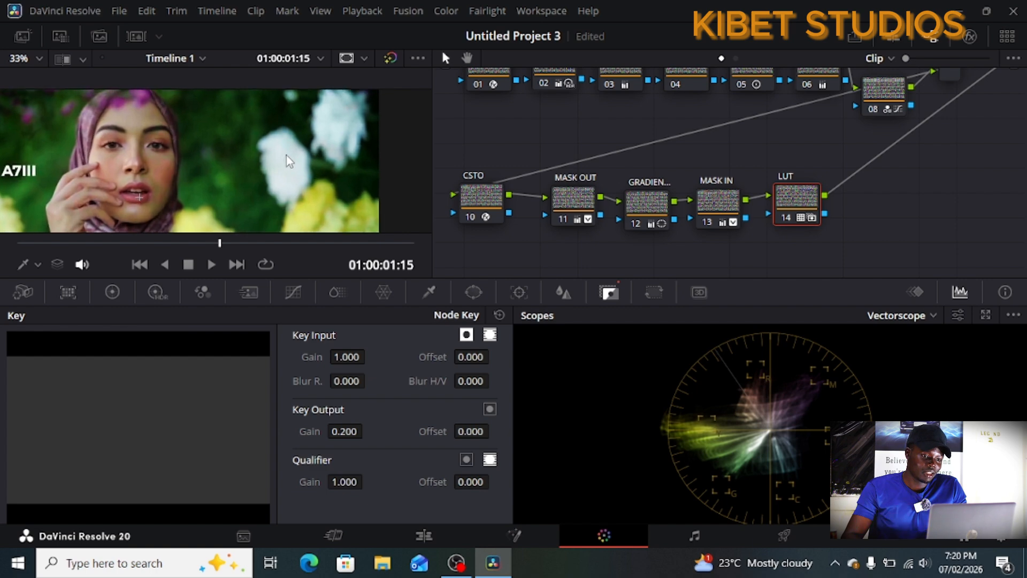
scroll(287, 158, "down", 3)
scroll(289, 160, "down", 3)
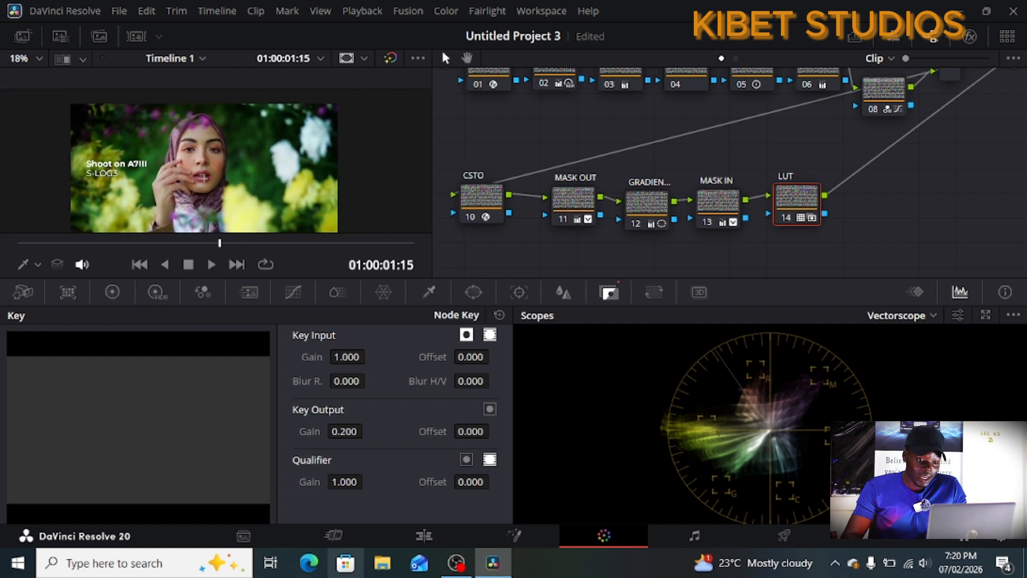
Step: Switch to the Cut page and play the timeline to its end to review both graded clips
left_click(415, 539)
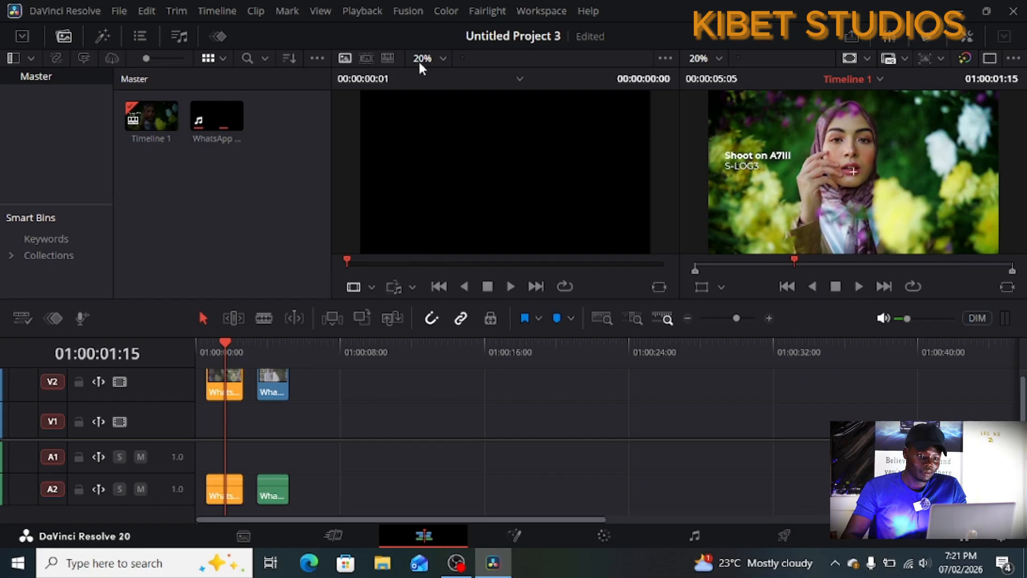
key("shift+3")
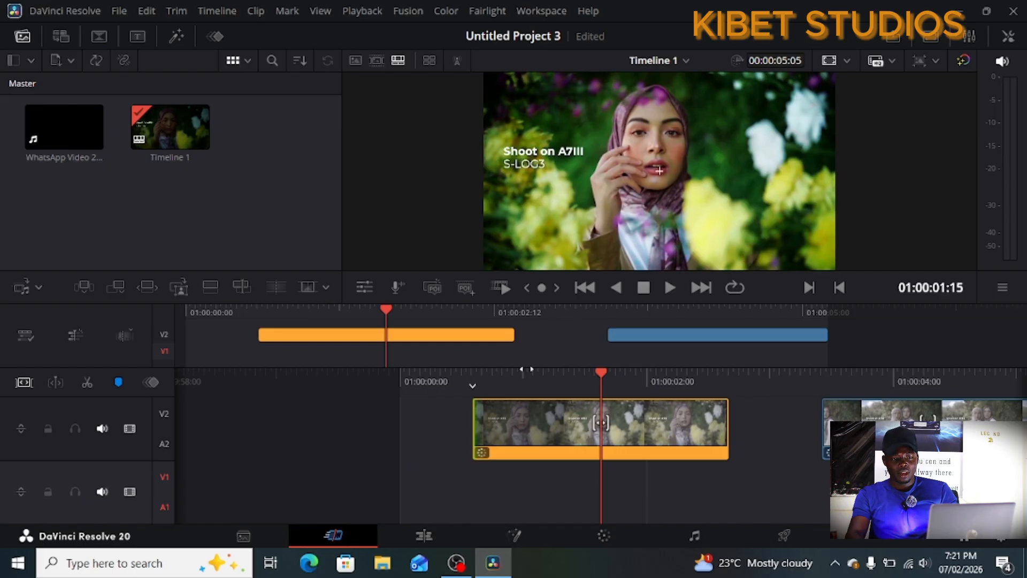
left_click(669, 288)
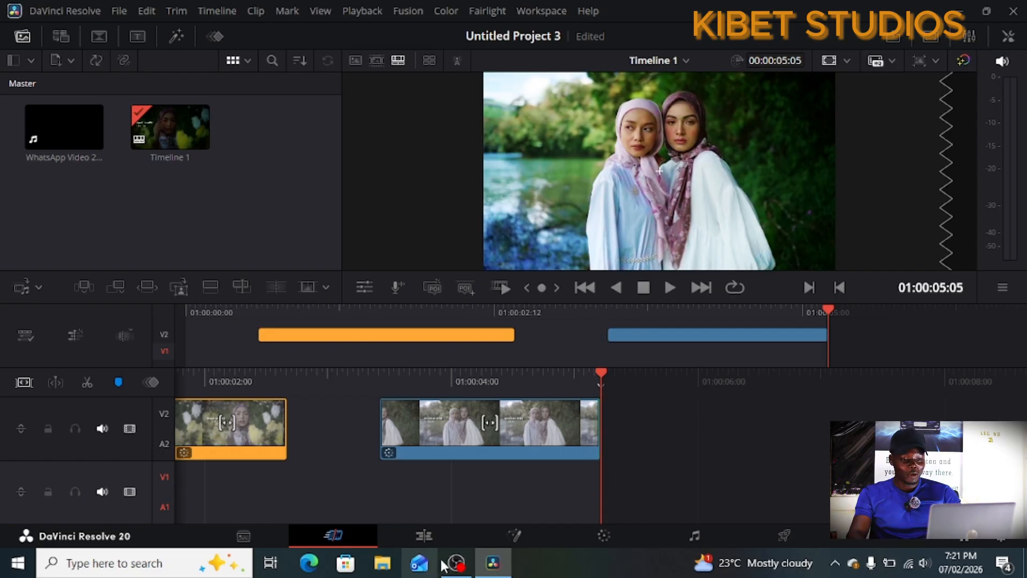
left_click(457, 568)
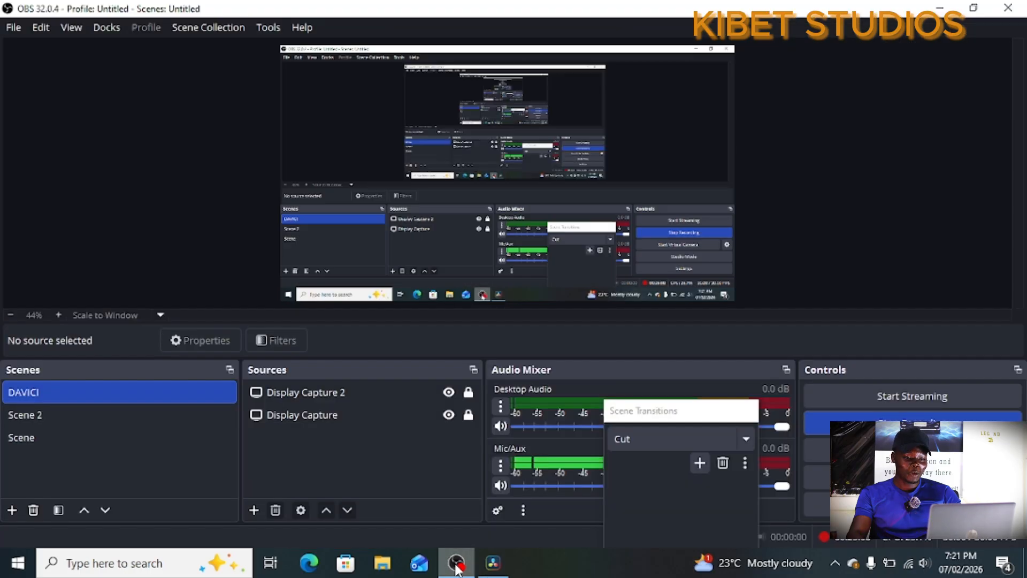